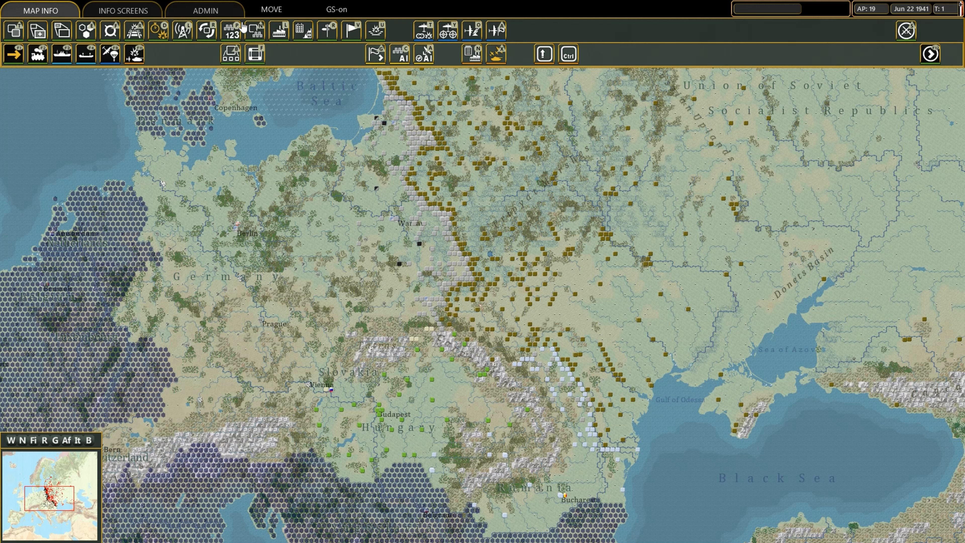
Open the scenario editor and look through the lists of units and air groups.
left_click(223, 17)
left_click(38, 33)
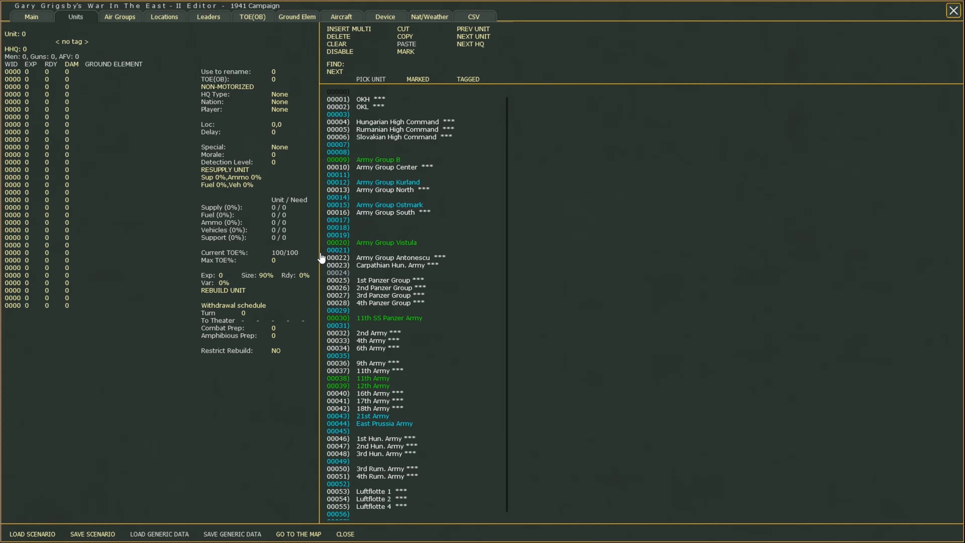
scroll(476, 214, "down", 9)
scroll(450, 294, "up", 9)
left_click(120, 17)
scroll(446, 209, "down", 5)
scroll(446, 209, "up", 5)
left_click(76, 16)
scroll(457, 206, "down", 20)
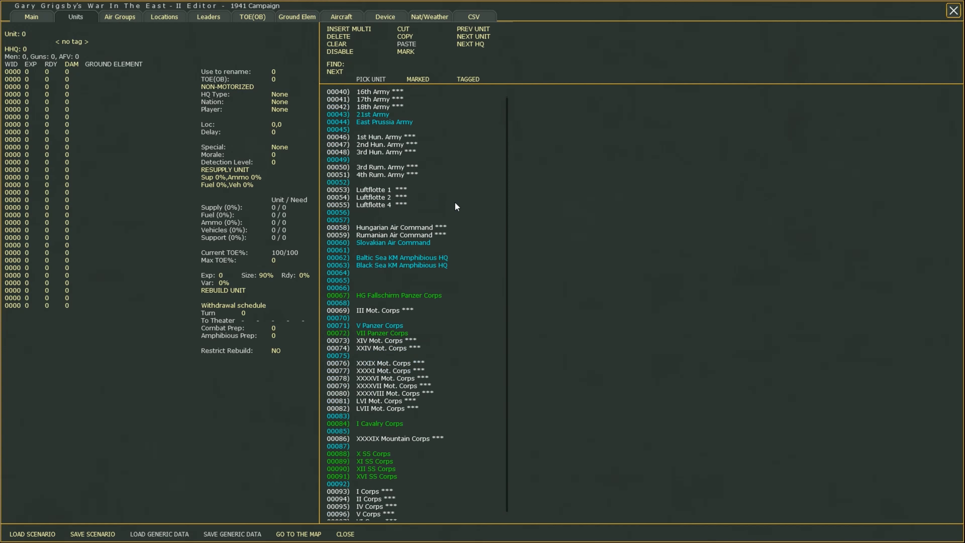
scroll(467, 205, "up", 20)
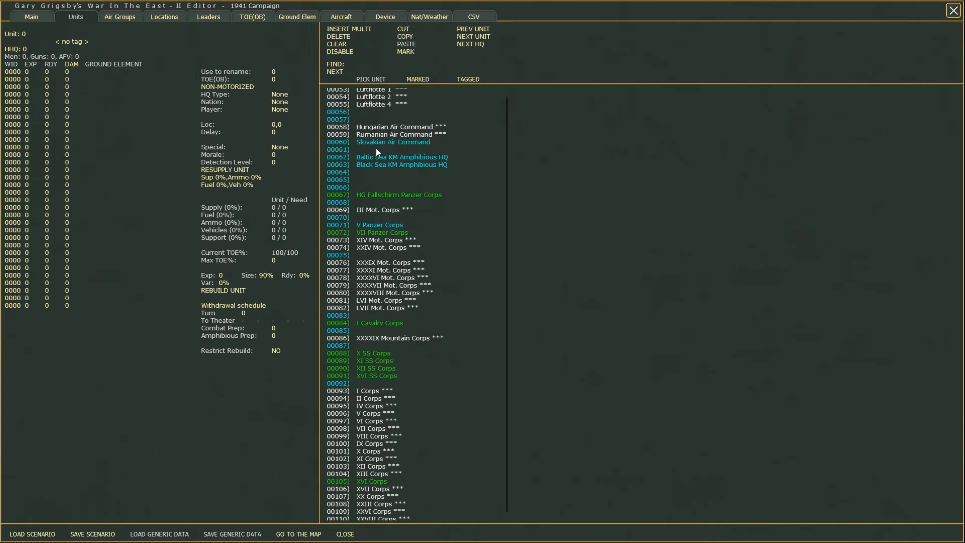
Inspect the details of III Mot. Corps and of the 703rd SP Infantry Gun Company further down the unit list.
left_click(370, 211)
scroll(461, 198, "down", 20)
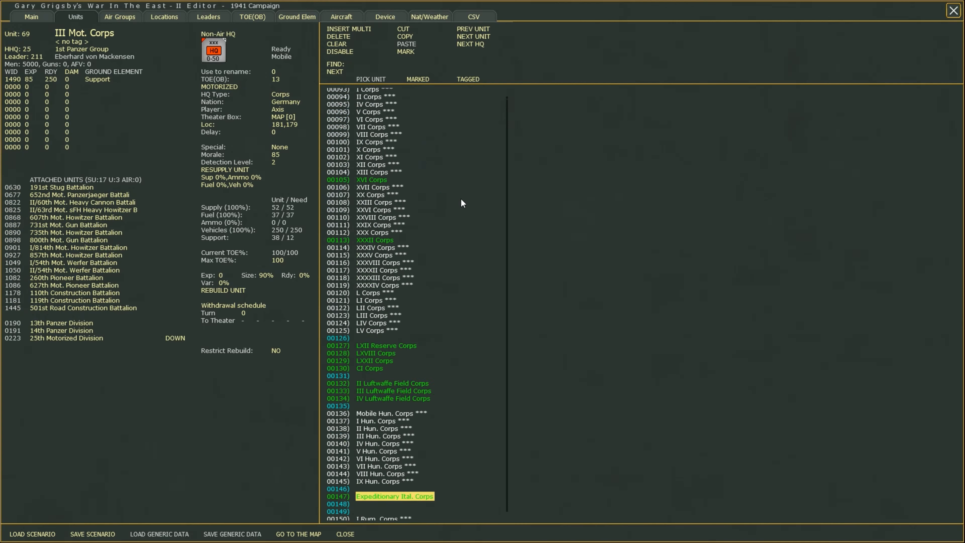
scroll(462, 200, "down", 20)
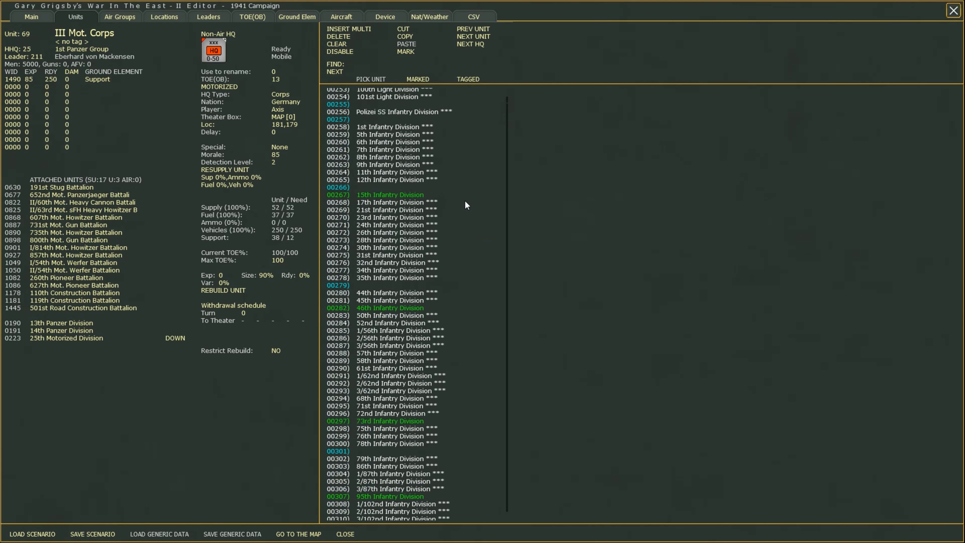
scroll(476, 209, "down", 16)
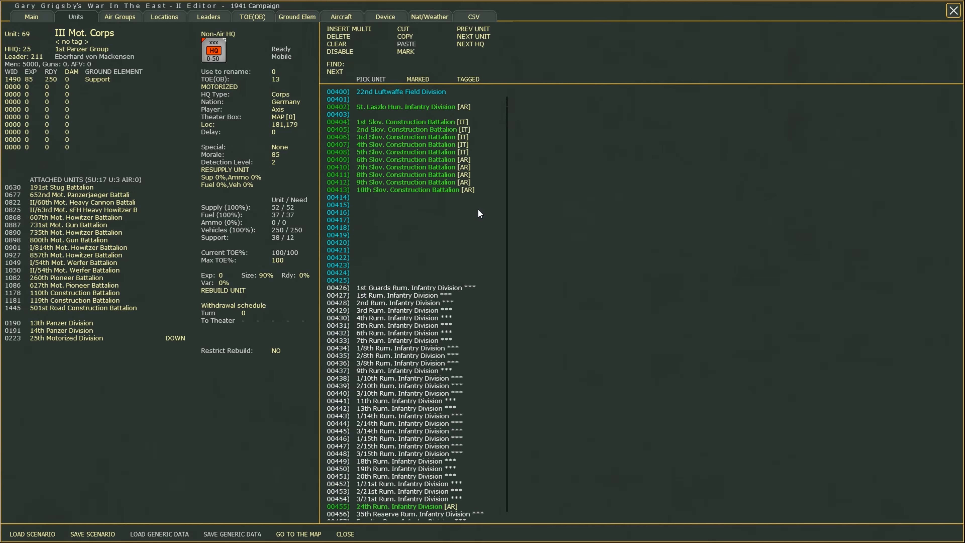
left_click_drag(508, 115, 505, 145)
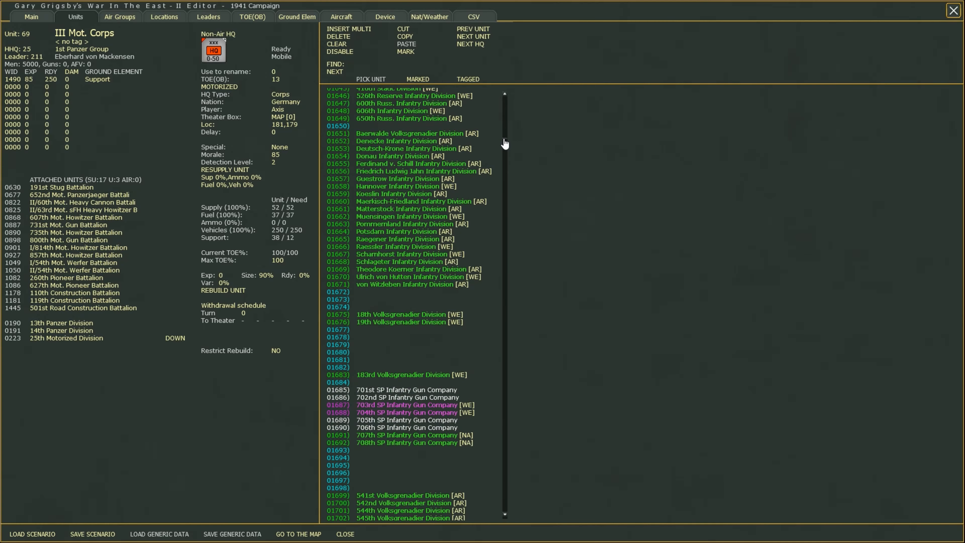
left_click(439, 405)
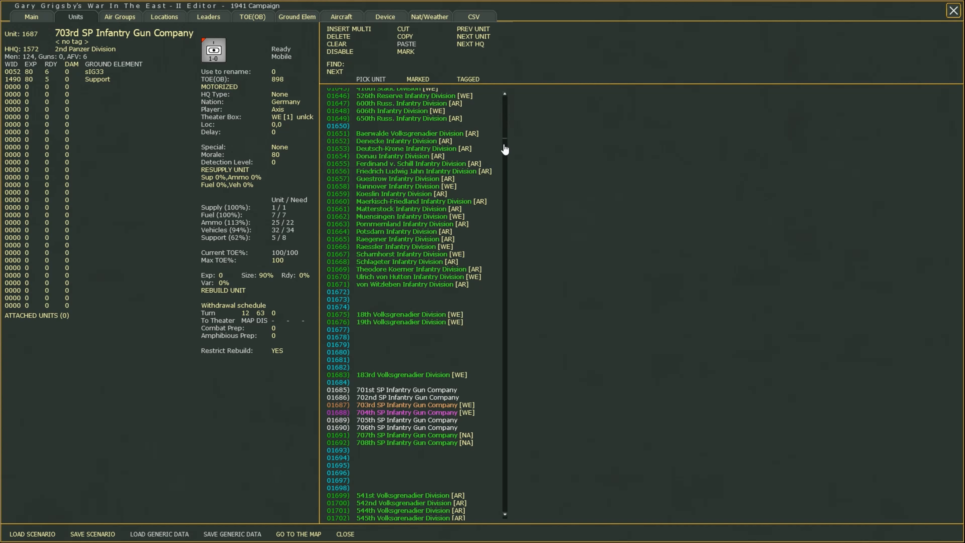
Mark the Hungarian, Rumanian and Slovakian High Commands among the first entries of the unit list.
left_click(506, 130)
left_click_drag(506, 127, 504, 92)
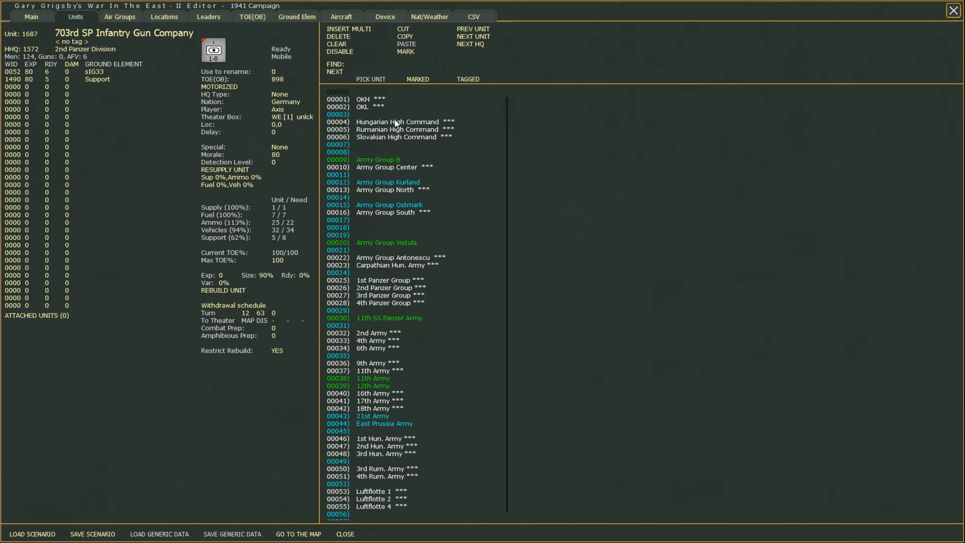
left_click(397, 126)
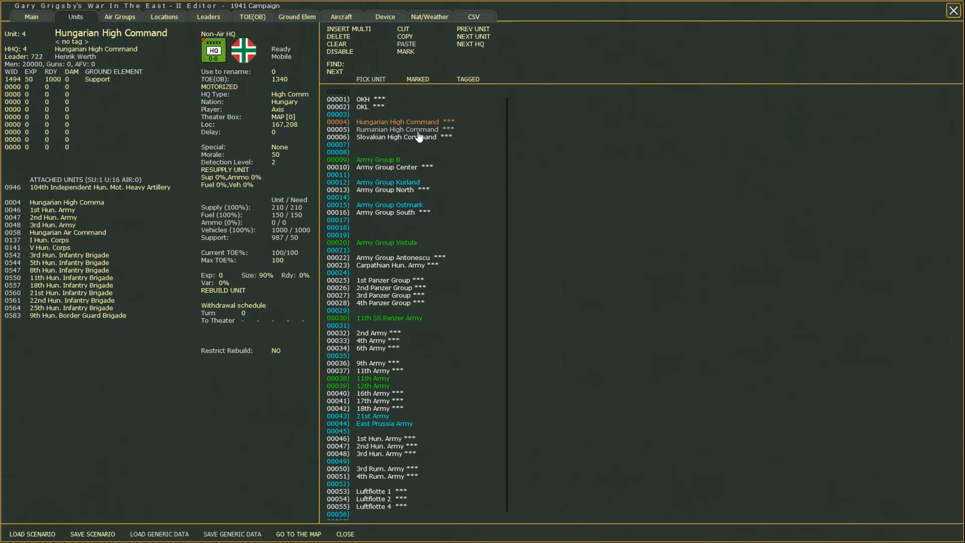
left_click(406, 52)
left_click(397, 129)
left_click(405, 51)
left_click(396, 137)
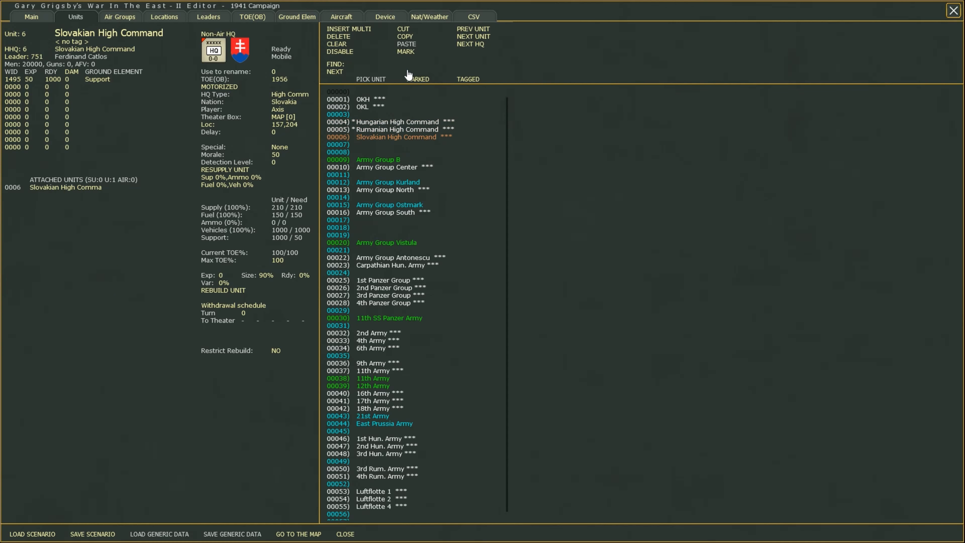
left_click(408, 52)
Show only the marked units and use that list to jump to the Hungarian and Slovakian High Commands.
left_click(418, 81)
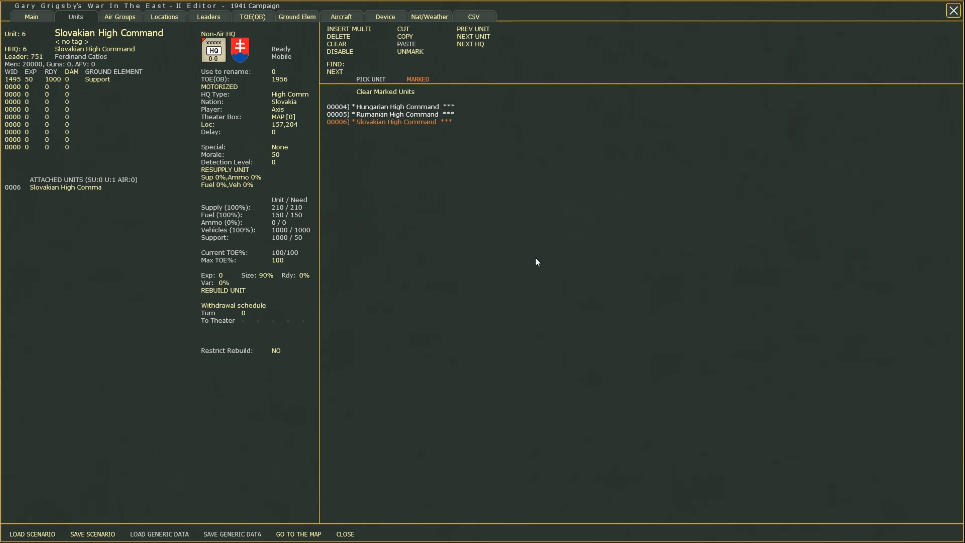
left_click(376, 107)
left_click(389, 130)
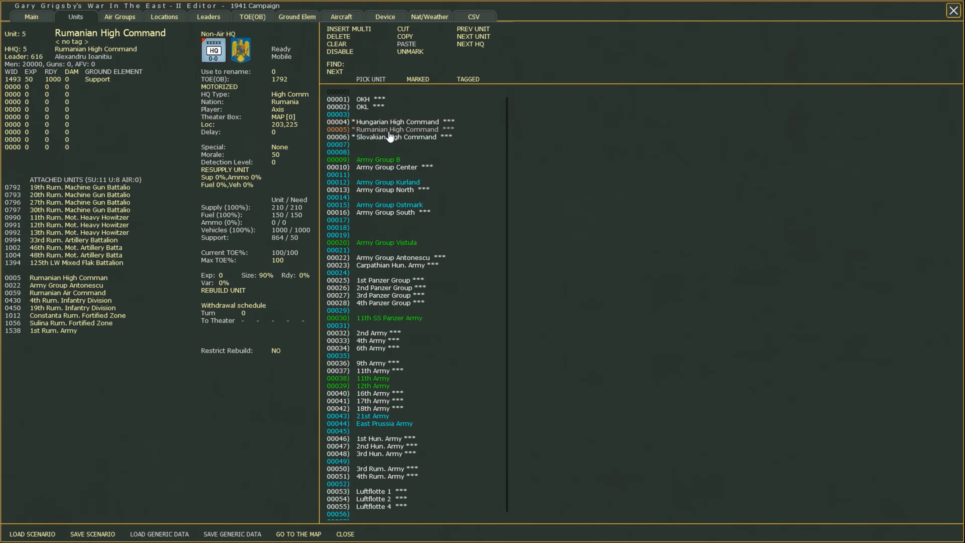
left_click(417, 79)
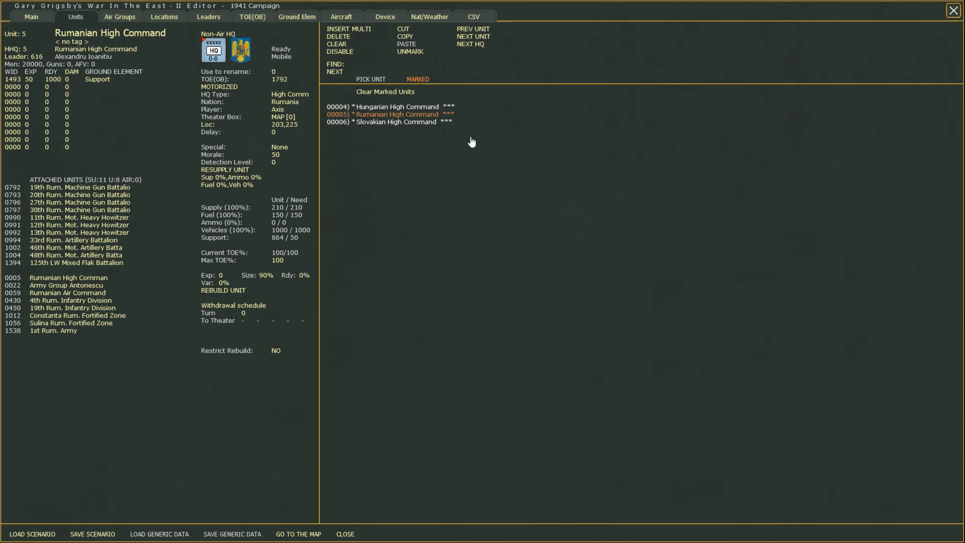
left_click(384, 123)
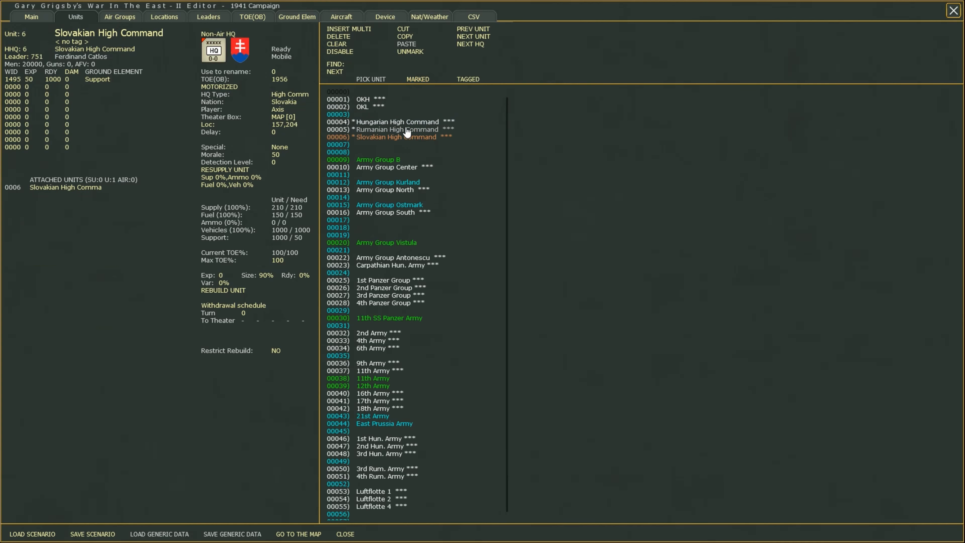
Clear all marked units and return to the full unit list.
left_click(419, 80)
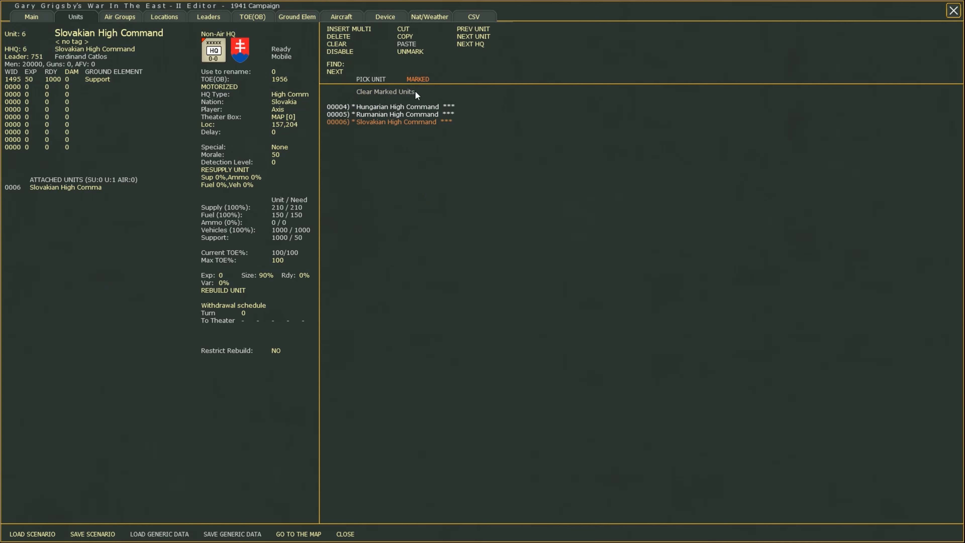
left_click(395, 95)
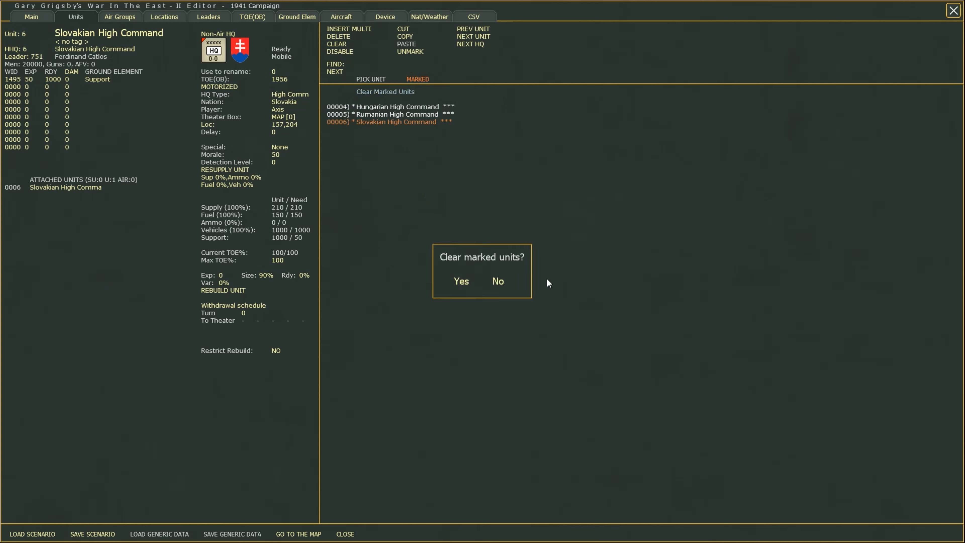
left_click(461, 282)
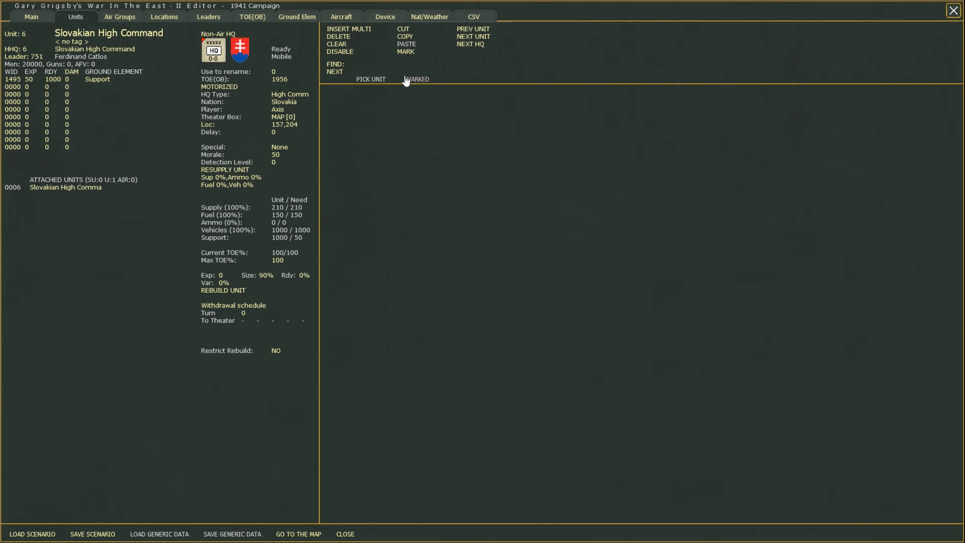
left_click(418, 80)
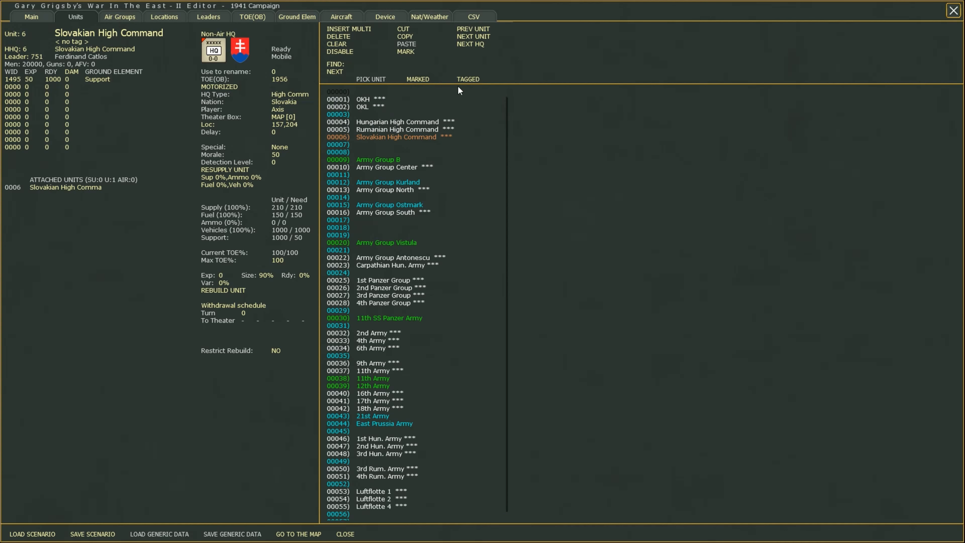
Look through the list of tagged units and return to the full unit list.
left_click(463, 80)
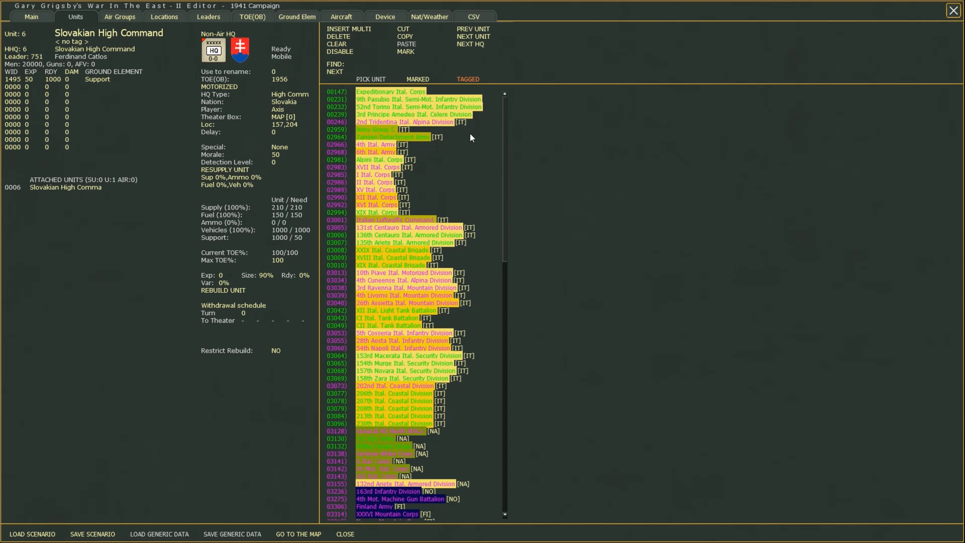
left_click(31, 19)
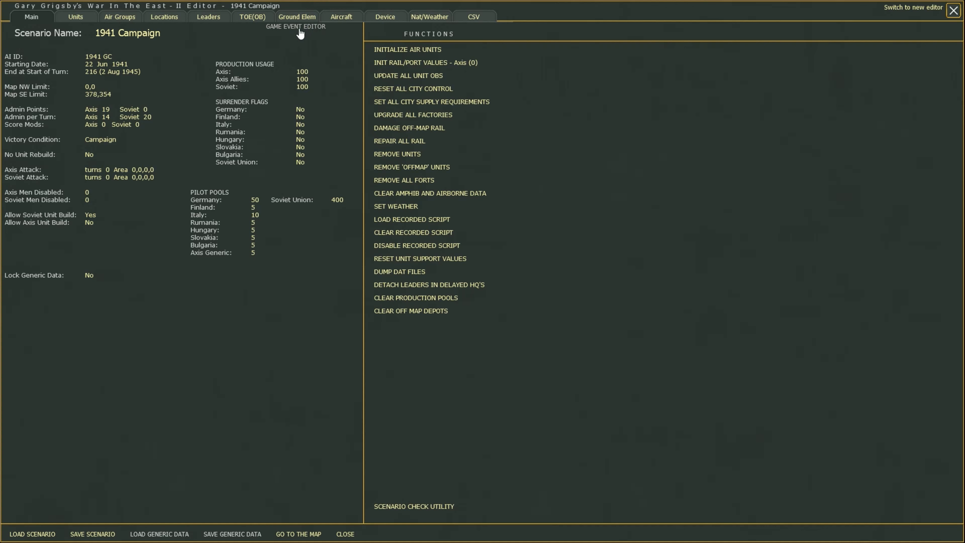
left_click(77, 22)
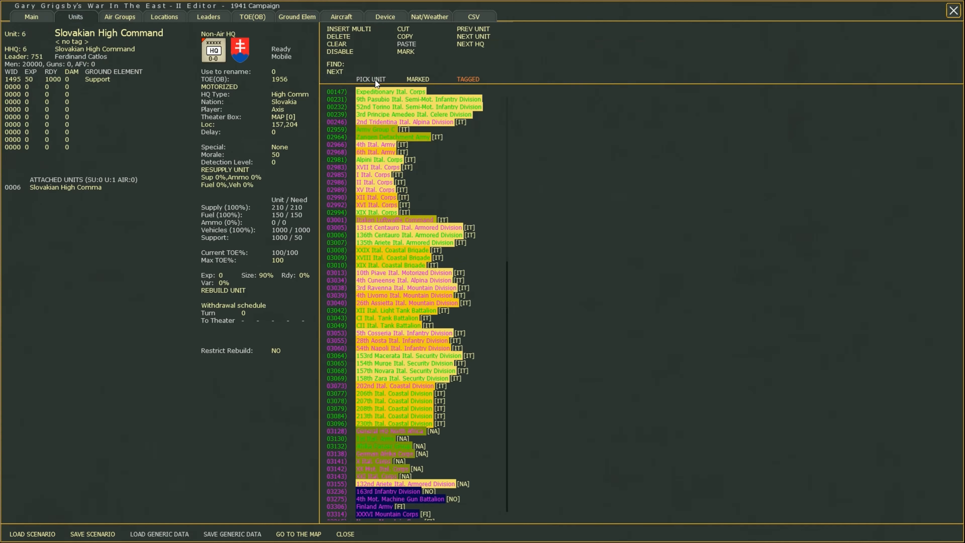
left_click(474, 83)
scroll(436, 169, "down", 4)
scroll(436, 169, "up", 4)
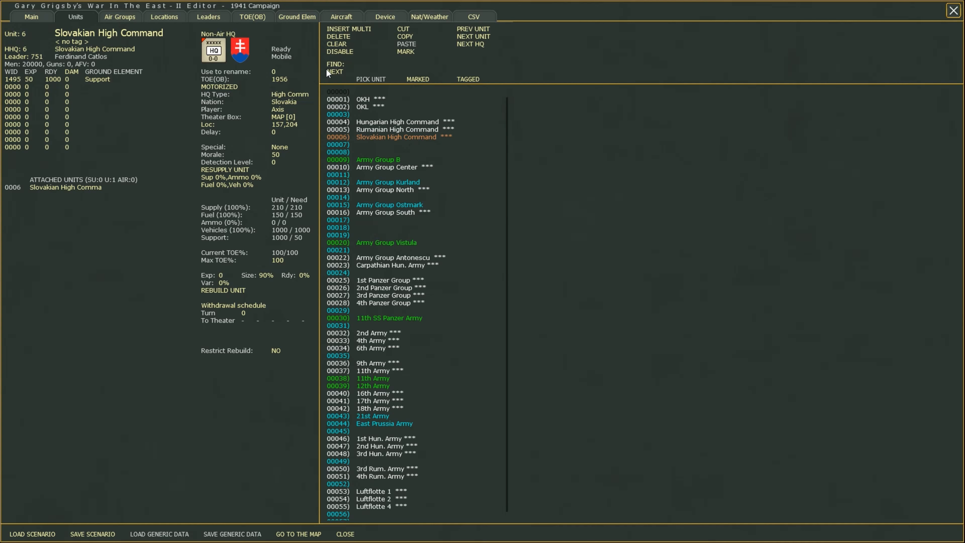
left_click(124, 22)
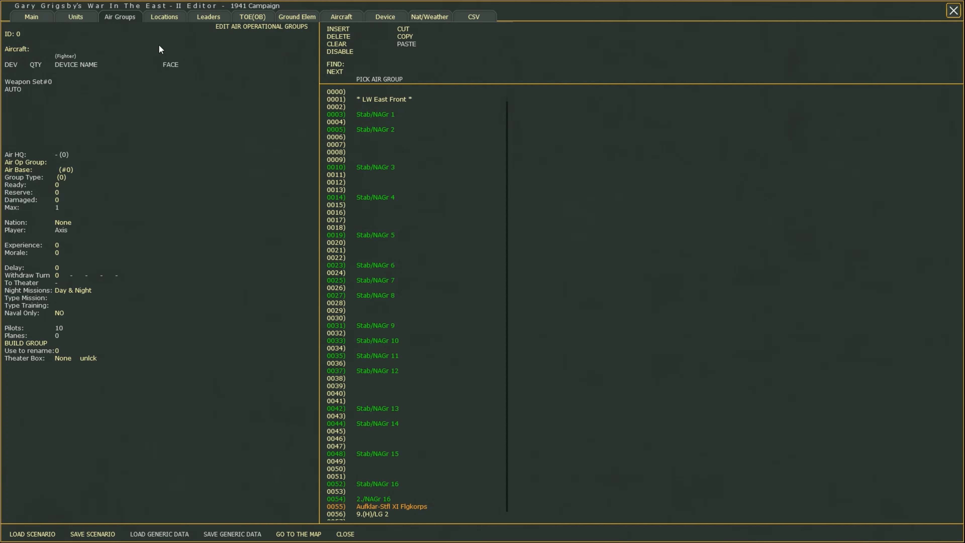
left_click(78, 21)
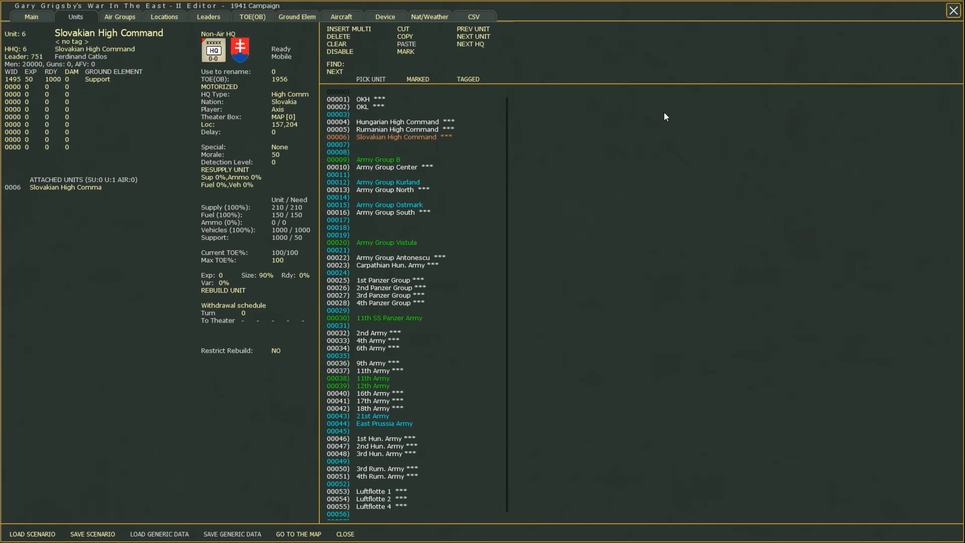
left_click(38, 17)
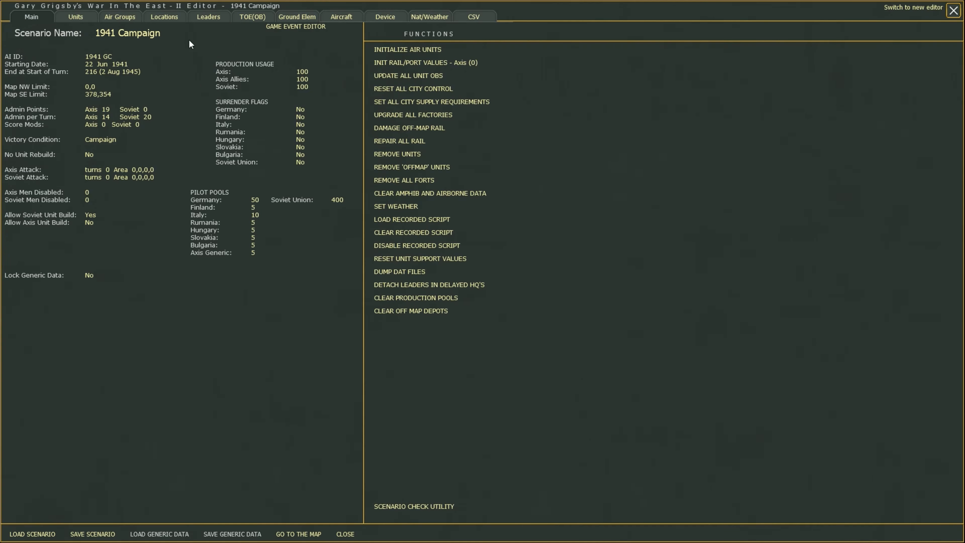
left_click(81, 15)
Search the unit list for "399th infan".
left_click(328, 64)
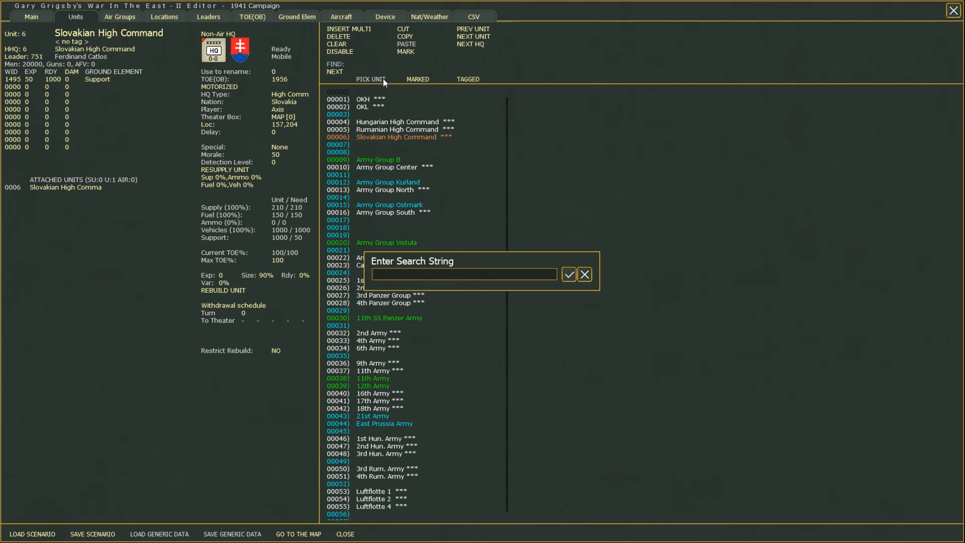
type("399th infan")
key("Return")
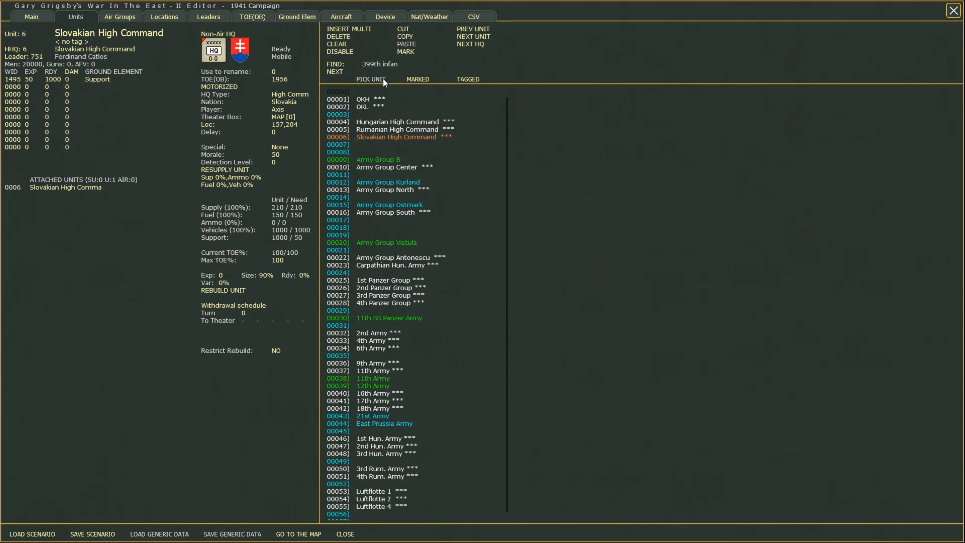
Search the unit list for "399th" and step through the matching units.
left_click(341, 67)
type("399th")
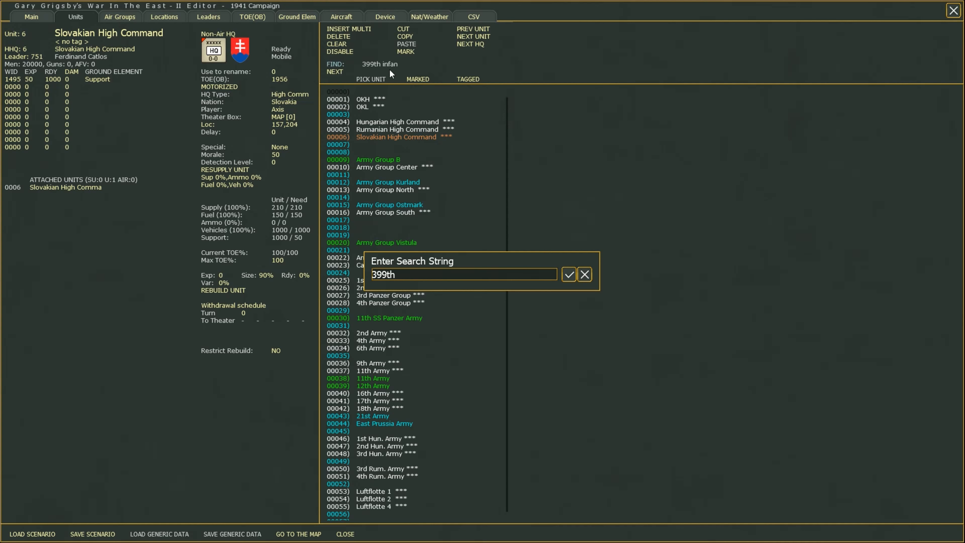
left_click(567, 274)
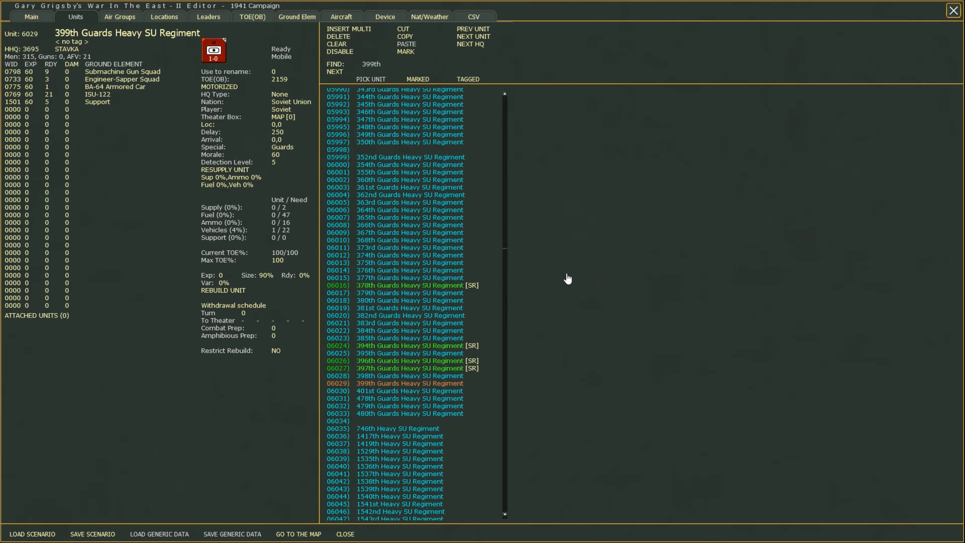
left_click(336, 75)
left_click(336, 76)
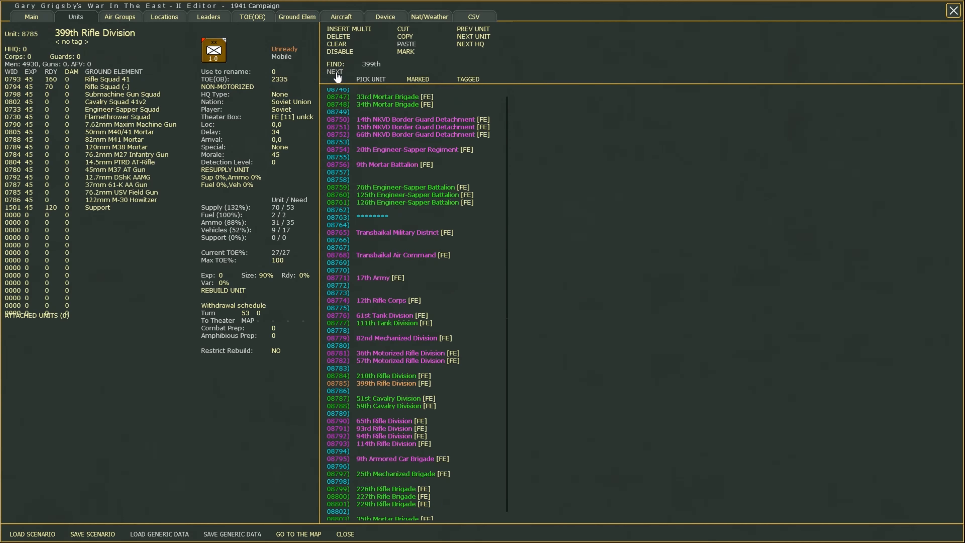
left_click(336, 76)
left_click(336, 76)
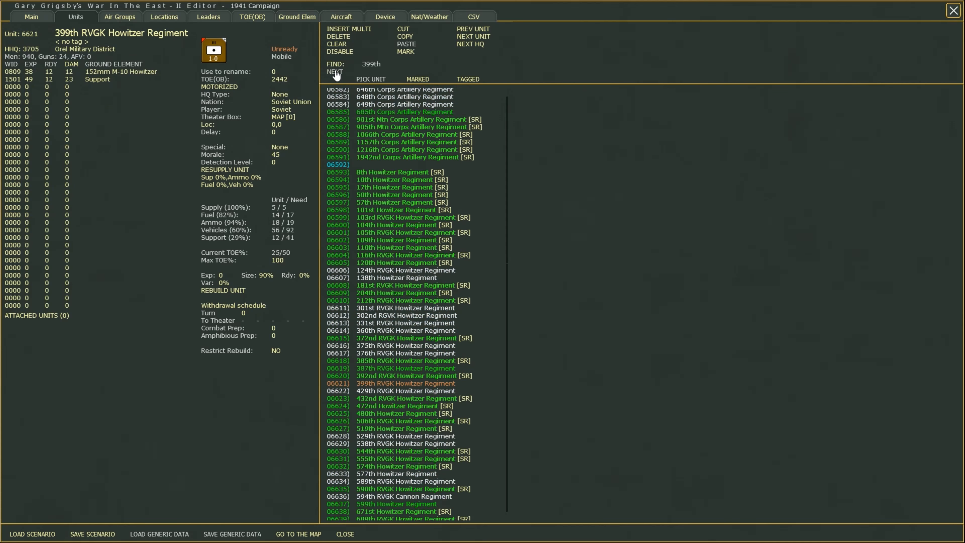
Search the unit list for "339th s".
left_click(334, 68)
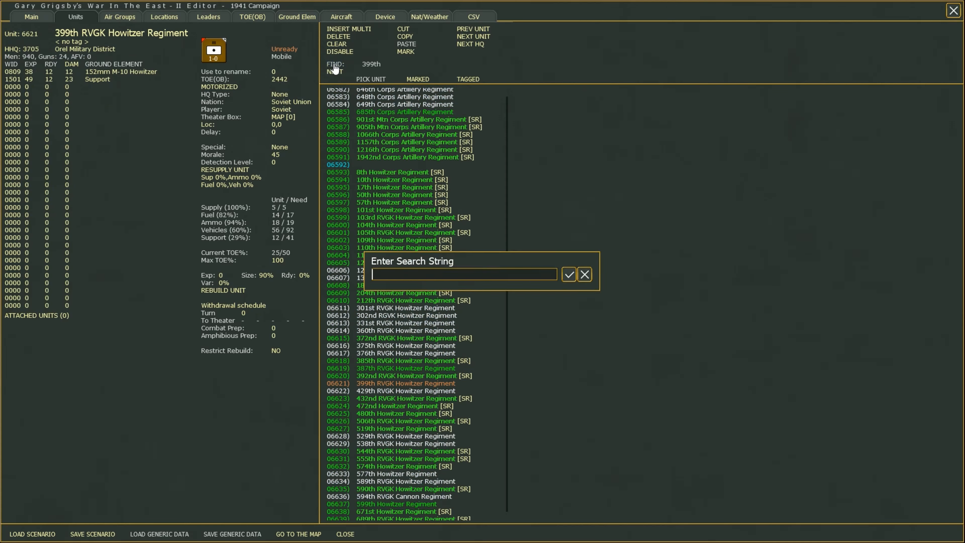
type("339th s")
key("Return")
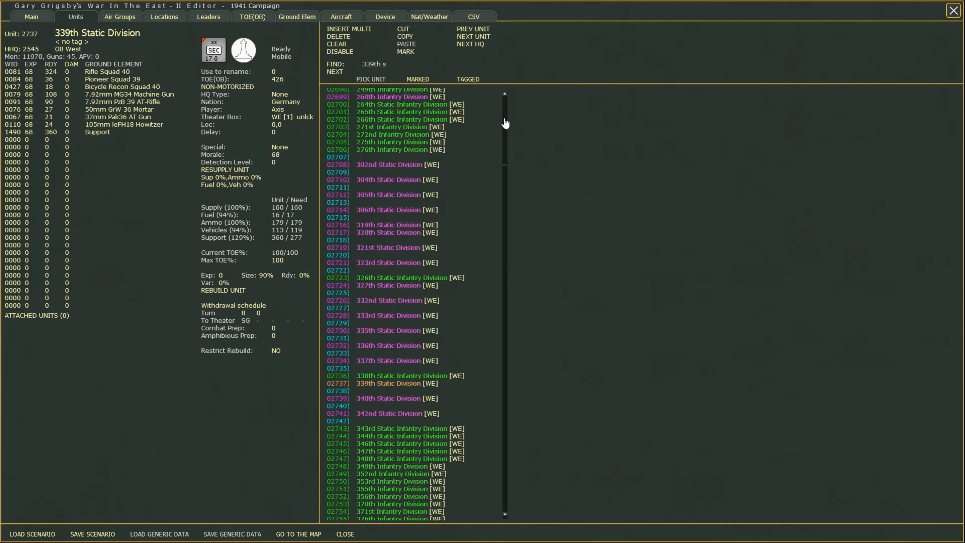
Select the empty unit slot 0 at the start of the unit list and clear the unit search text.
left_click_drag(504, 168, 504, 91)
left_click(338, 93)
left_click(363, 70)
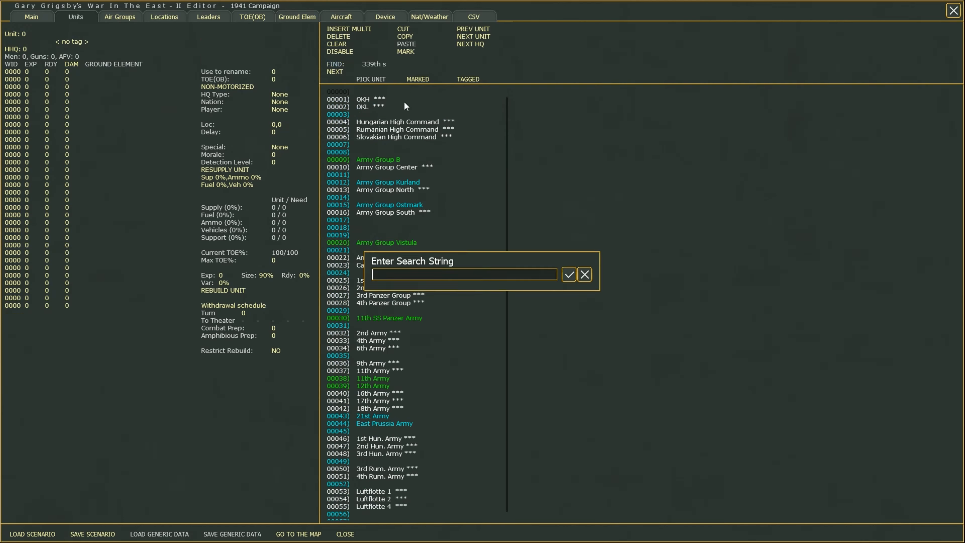
key("Return")
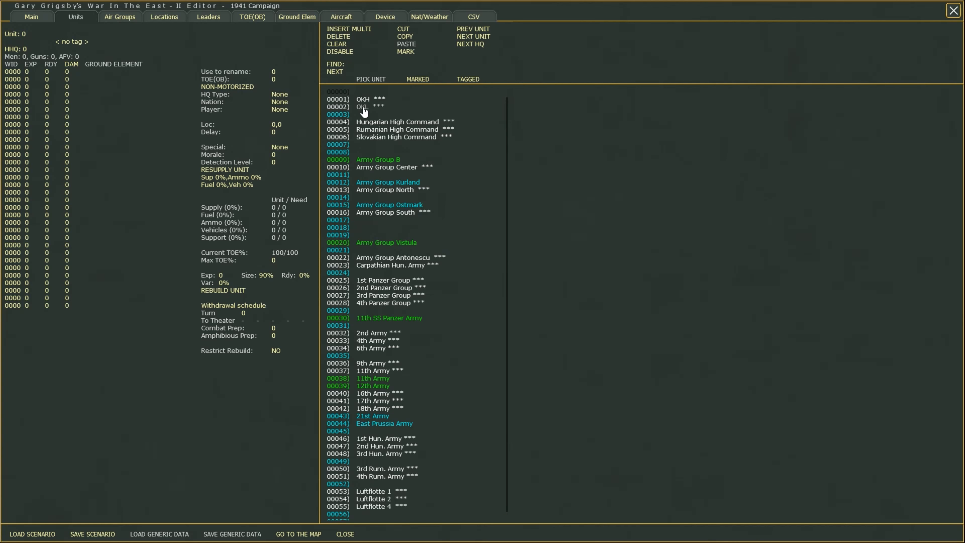
Add a new game event tag named "High Command" to the OKH unit, keeping its unit name as it is.
left_click(363, 100)
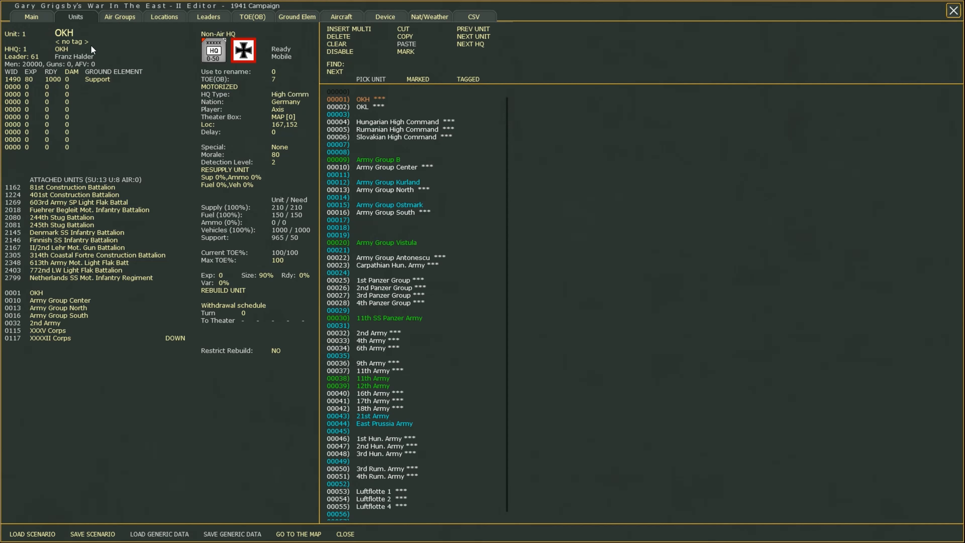
left_click(64, 33)
left_click(569, 274)
left_click(66, 43)
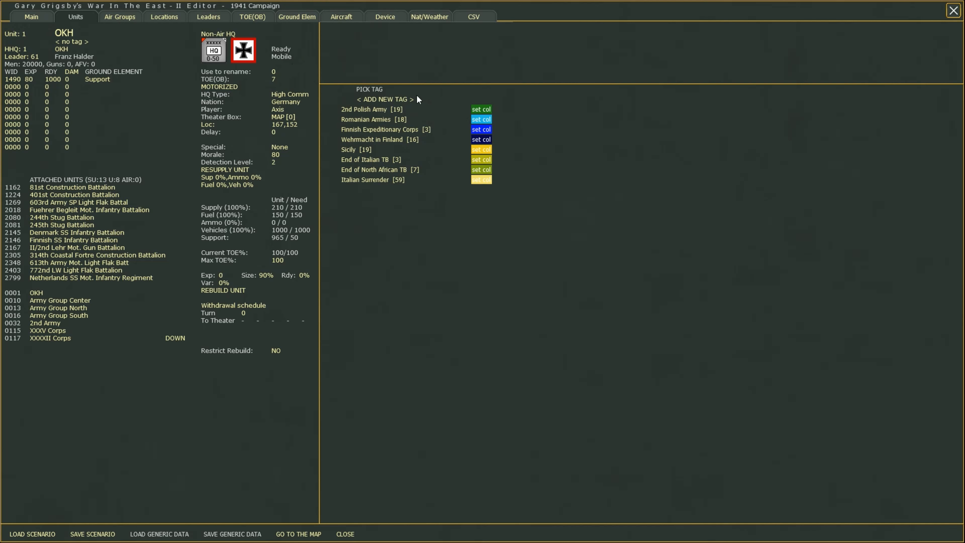
left_click(402, 100)
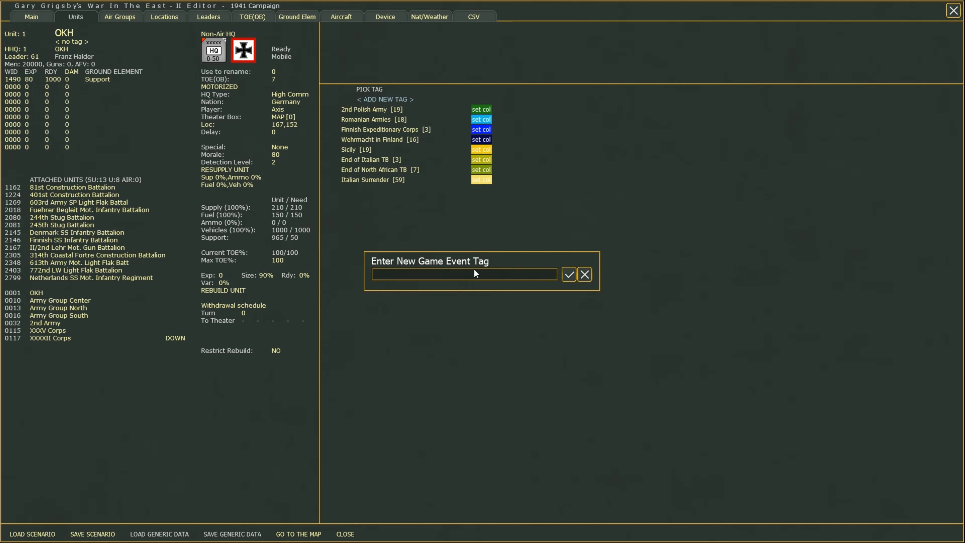
type("High Command")
key("Return")
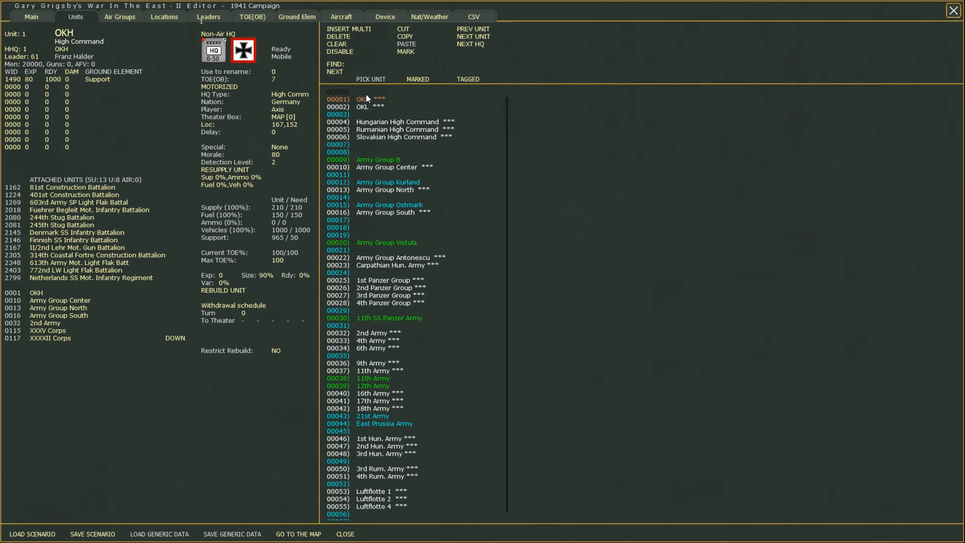
Set the High Command tag's color to red, about 216, 4, 4, and return to the unit list.
left_click(114, 45)
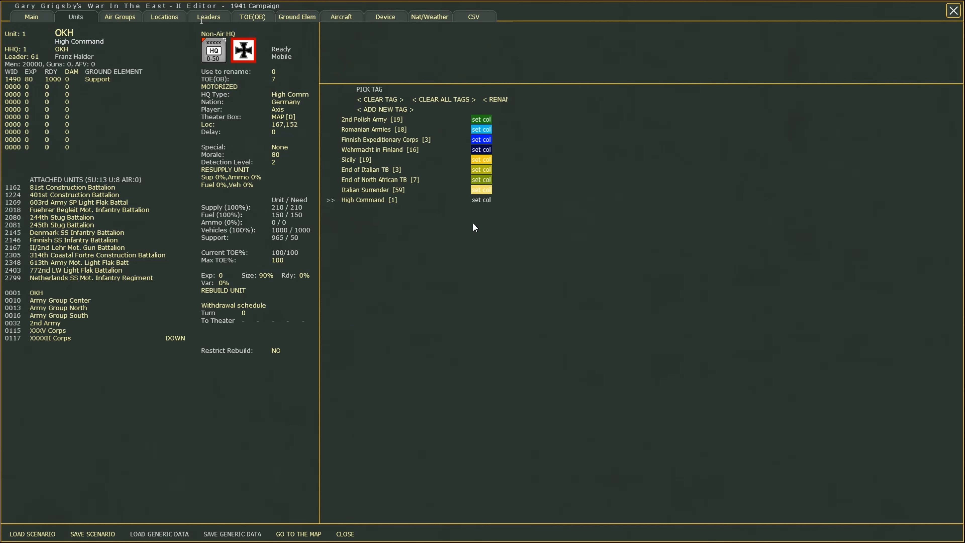
left_click(482, 205)
left_click(227, 209)
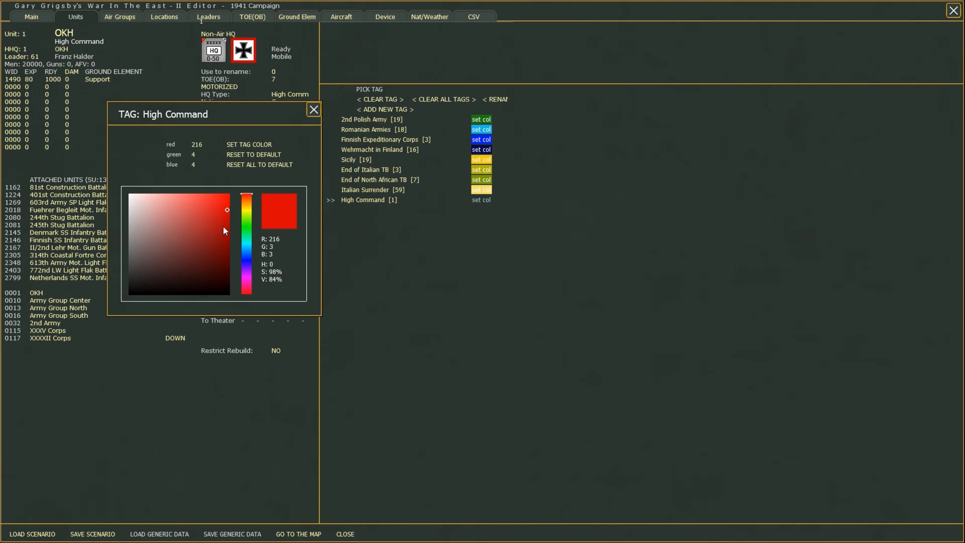
left_click(239, 145)
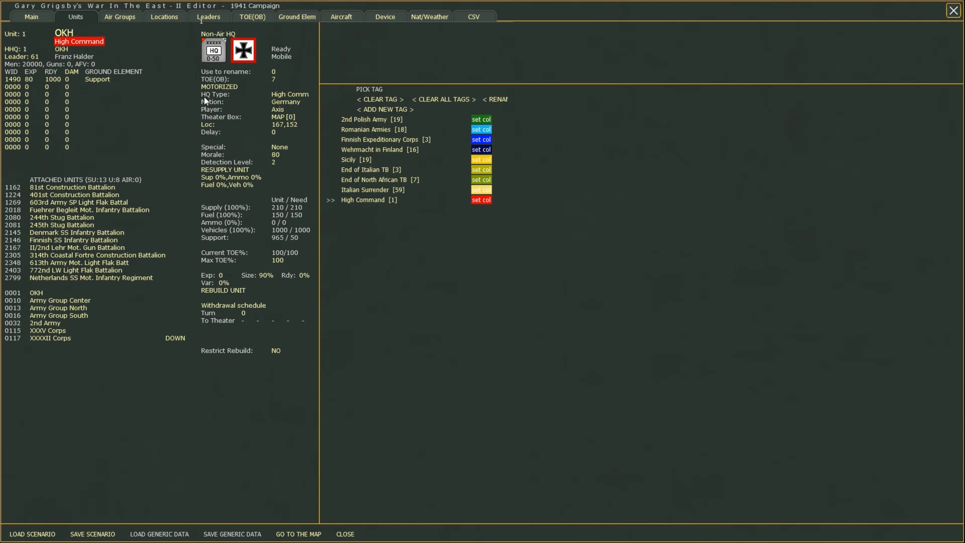
left_click(75, 45)
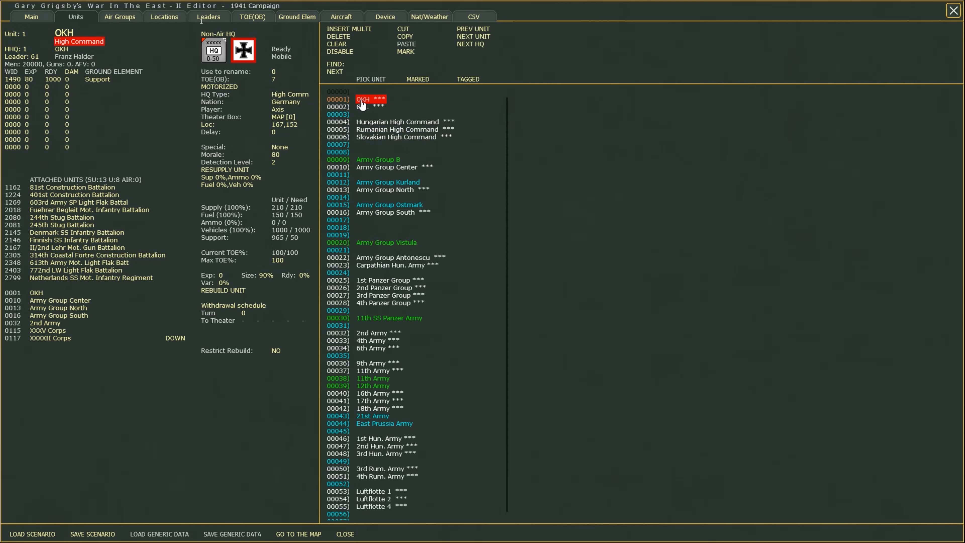
Check OKH among the tagged units and clear the High Command tag from it.
left_click(466, 80)
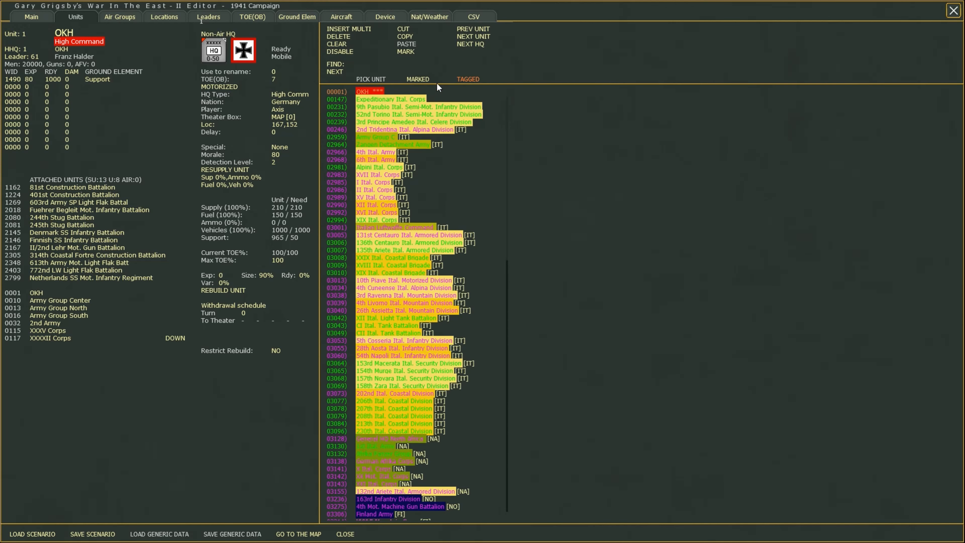
left_click(467, 80)
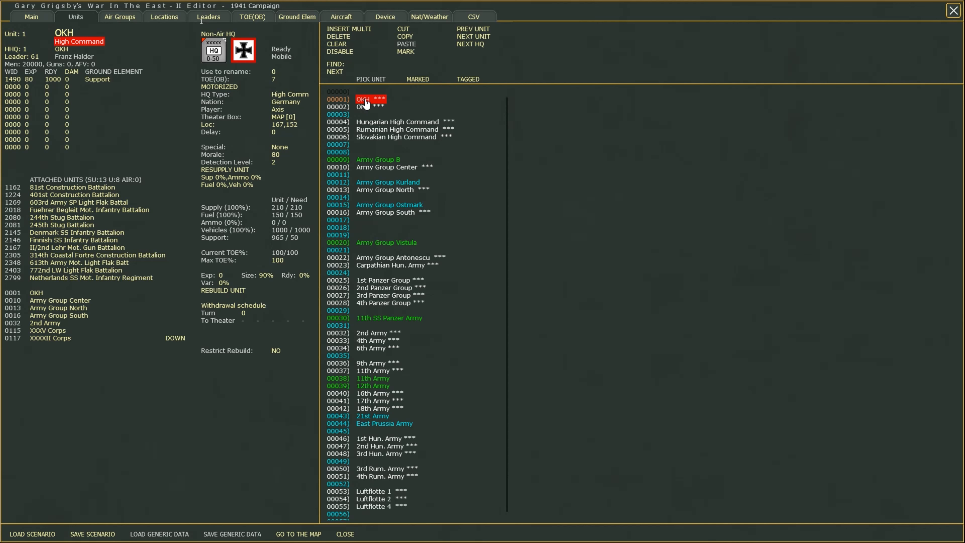
left_click(79, 41)
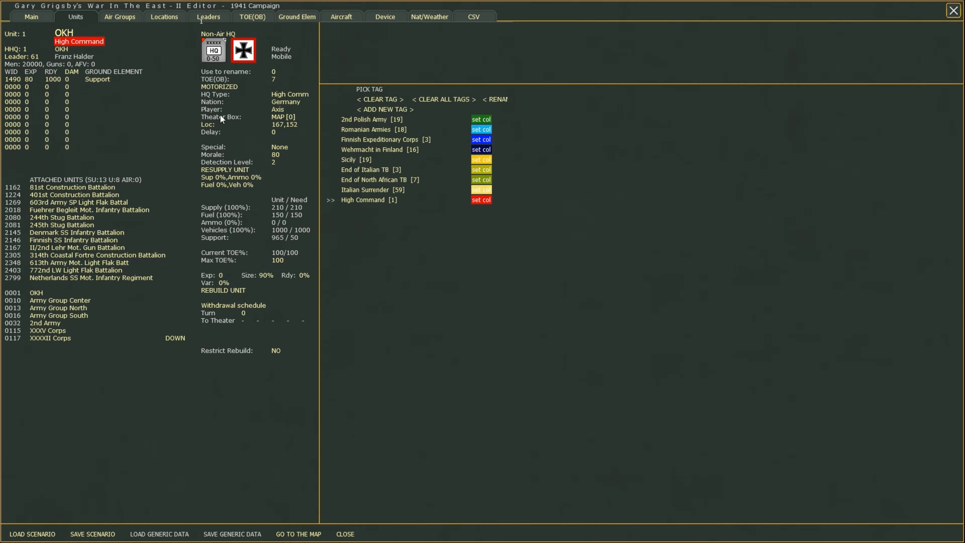
left_click(382, 100)
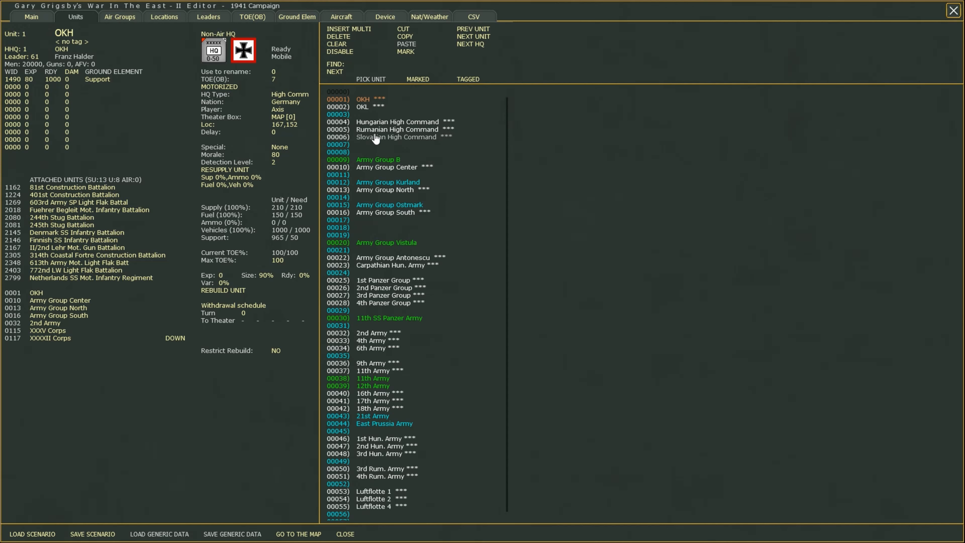
Examine the headquarters, leader and attached units of Army Group Center, 2nd Army, 4th Army and I Corps.
left_click(385, 168)
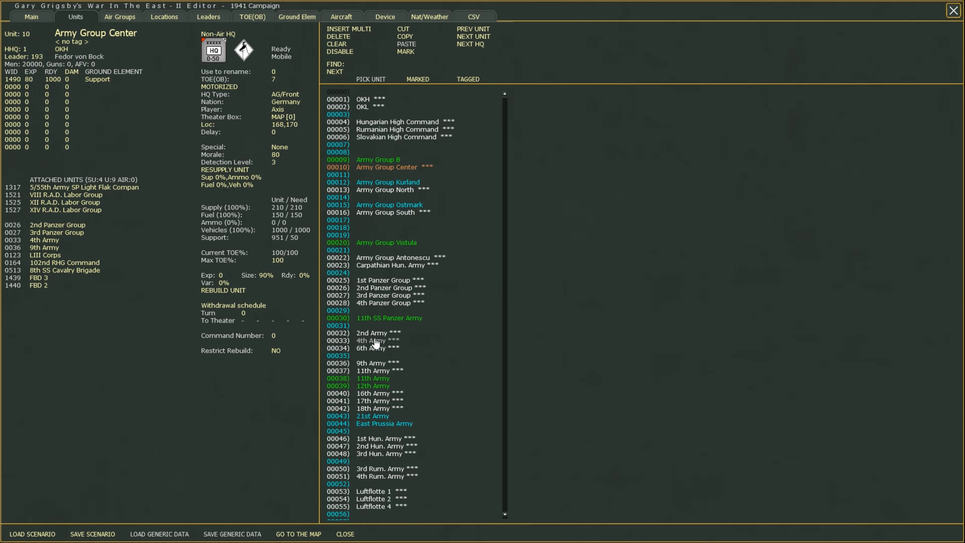
left_click(353, 332)
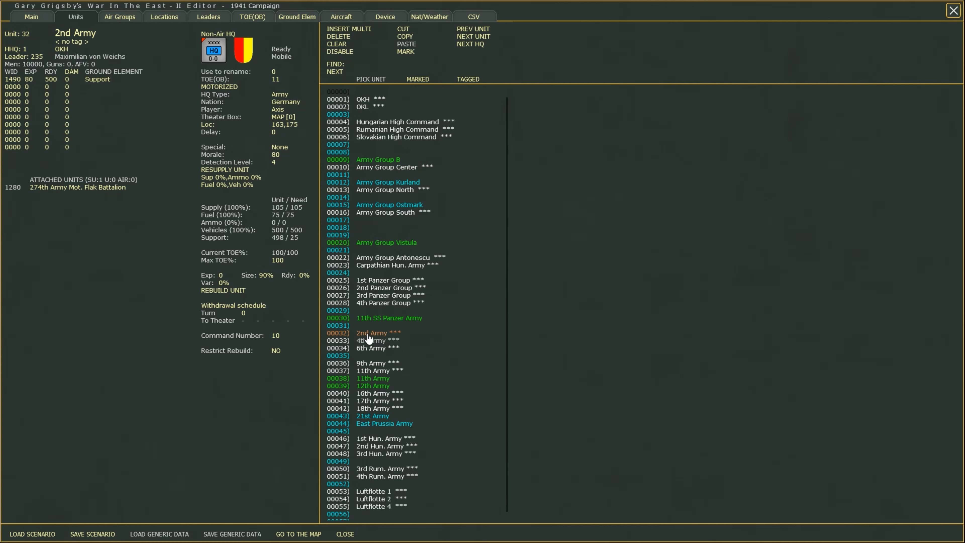
left_click(372, 341)
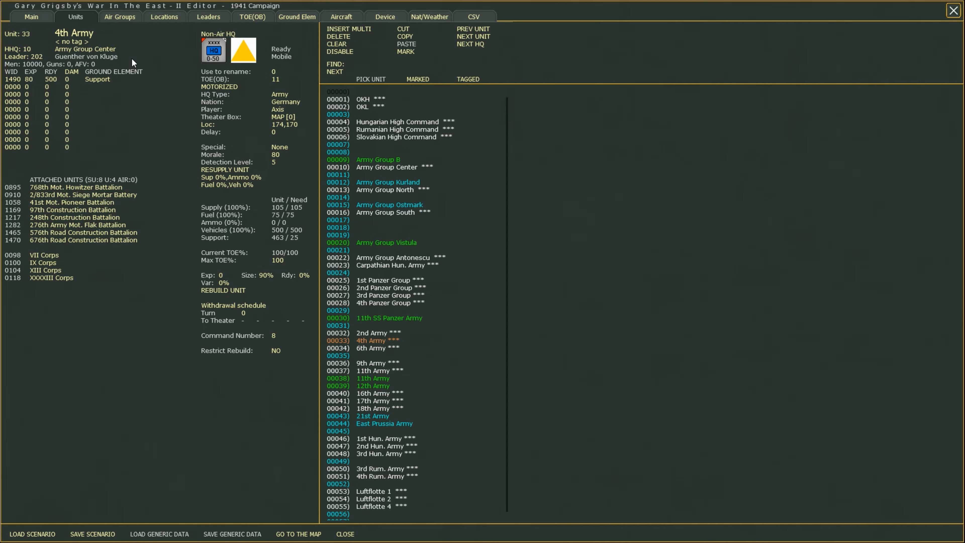
scroll(466, 336, "down", 10)
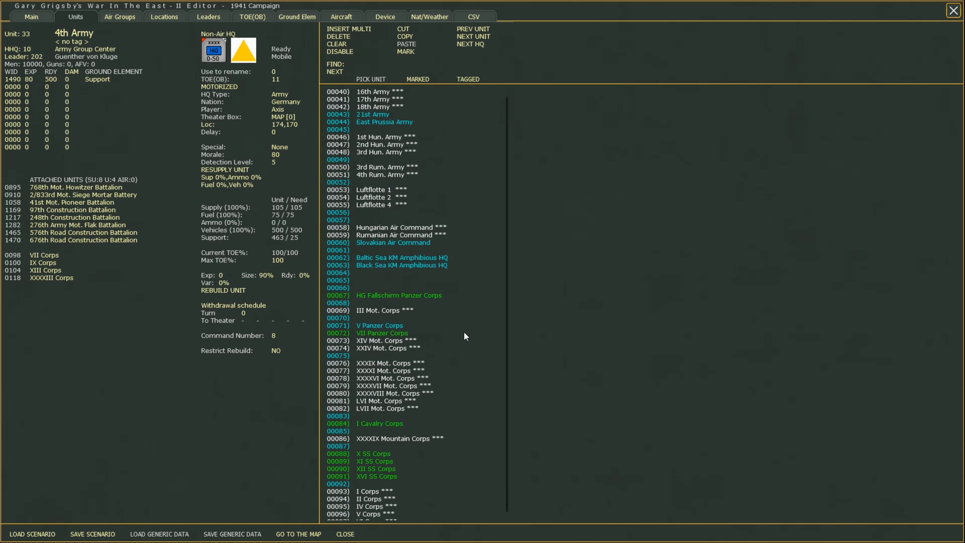
left_click(371, 393)
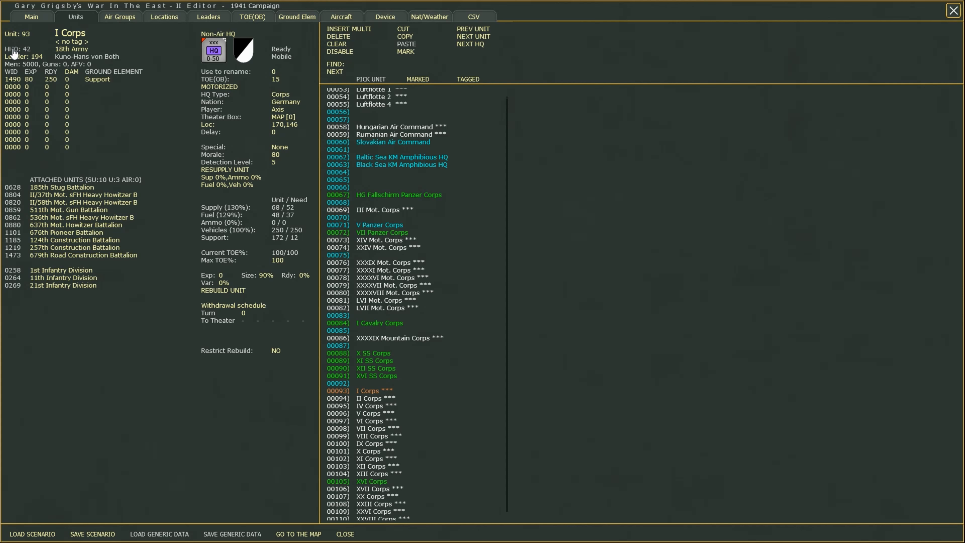
scroll(460, 289, "up", 15)
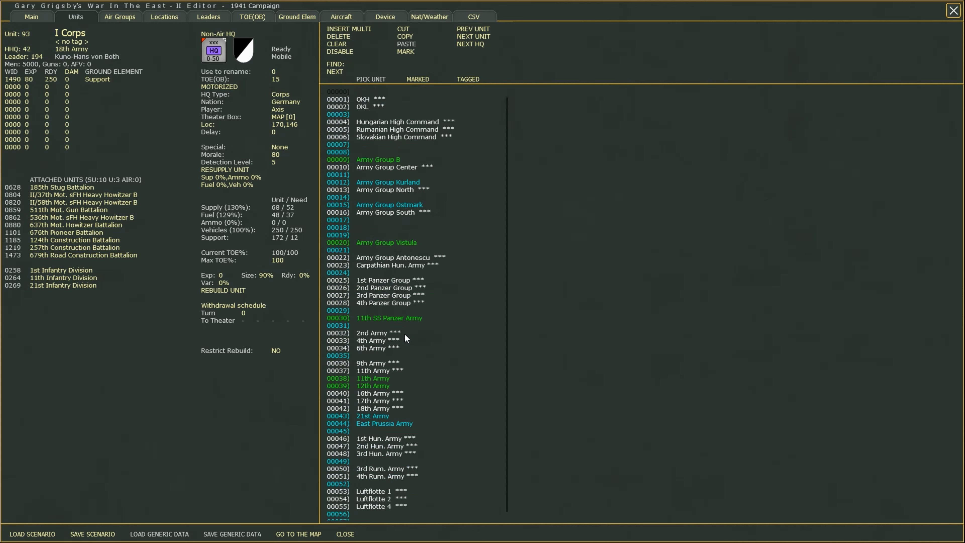
Remove the current leader from 4th Army by picking the blank leader entry.
left_click(374, 341)
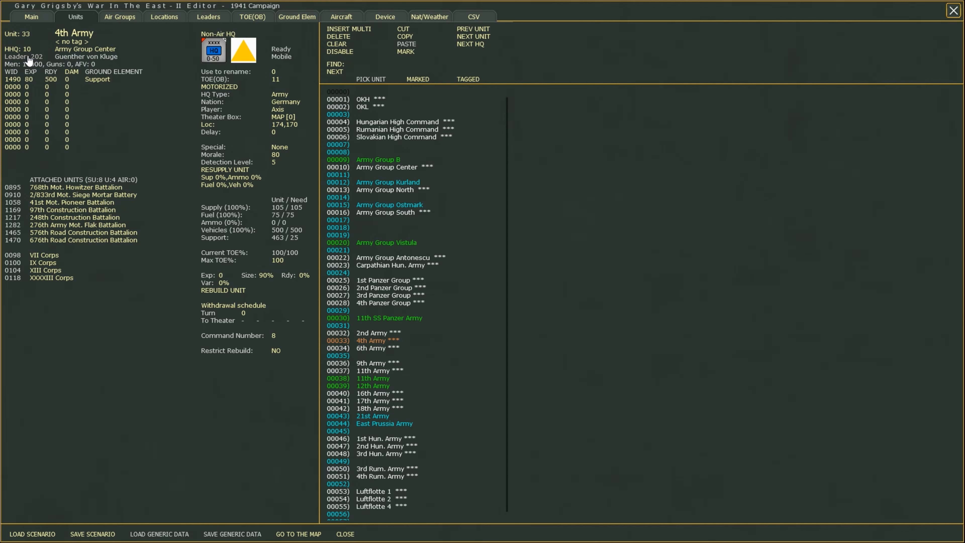
left_click(37, 57)
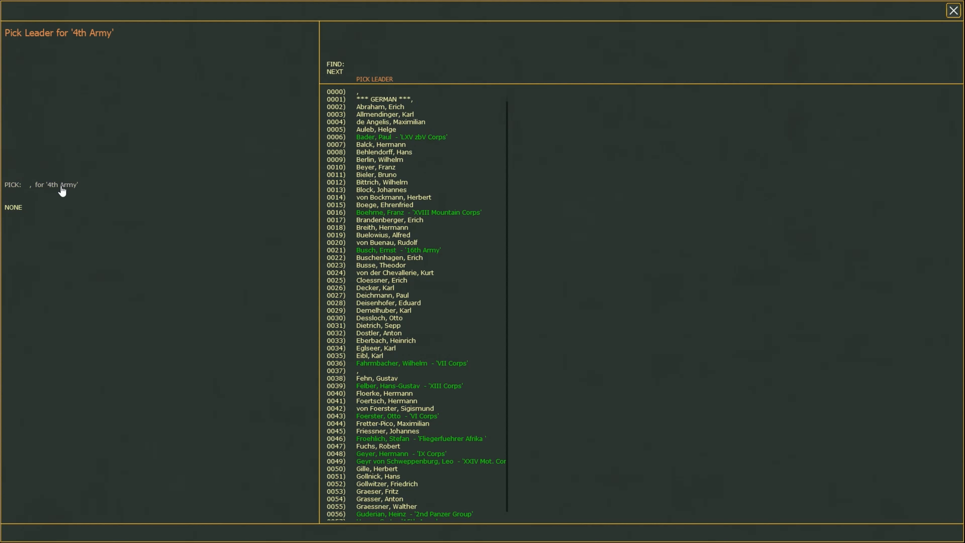
left_click(58, 188)
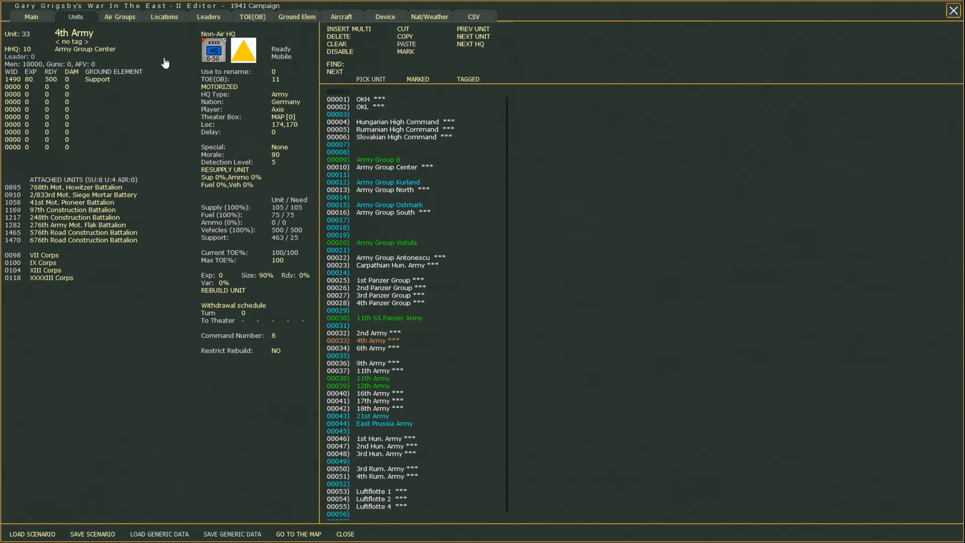
Search the leader list for "von Klug" and assign Guenther von Kluge as leader of 4th Army.
left_click(33, 57)
left_click(330, 70)
type("von Klug")
key("Return")
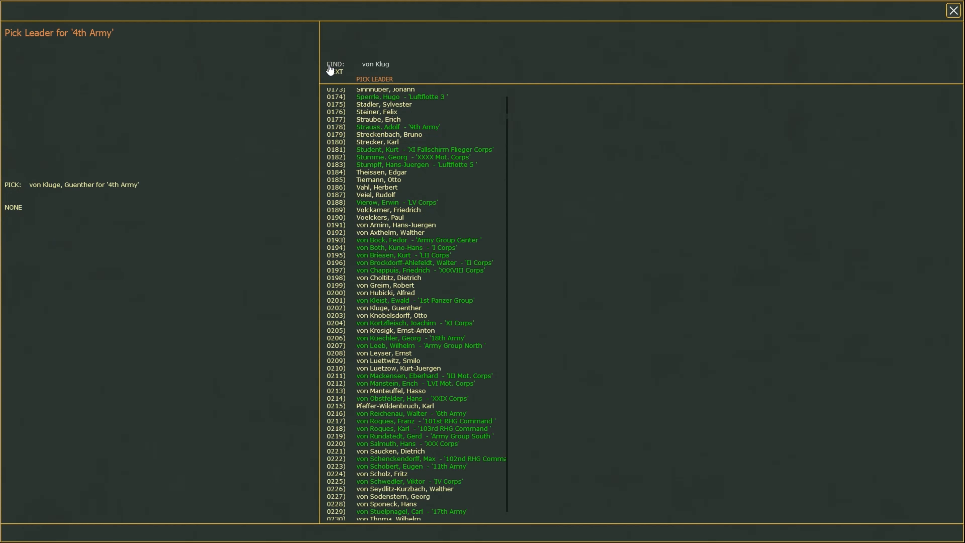
left_click(100, 186)
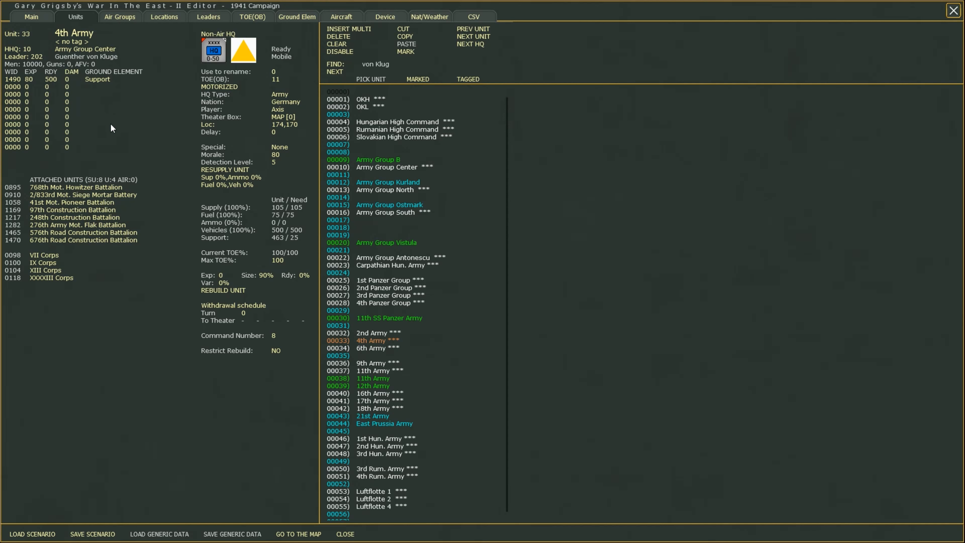
left_click(77, 78)
left_click(74, 78)
left_click(71, 71)
left_click(69, 72)
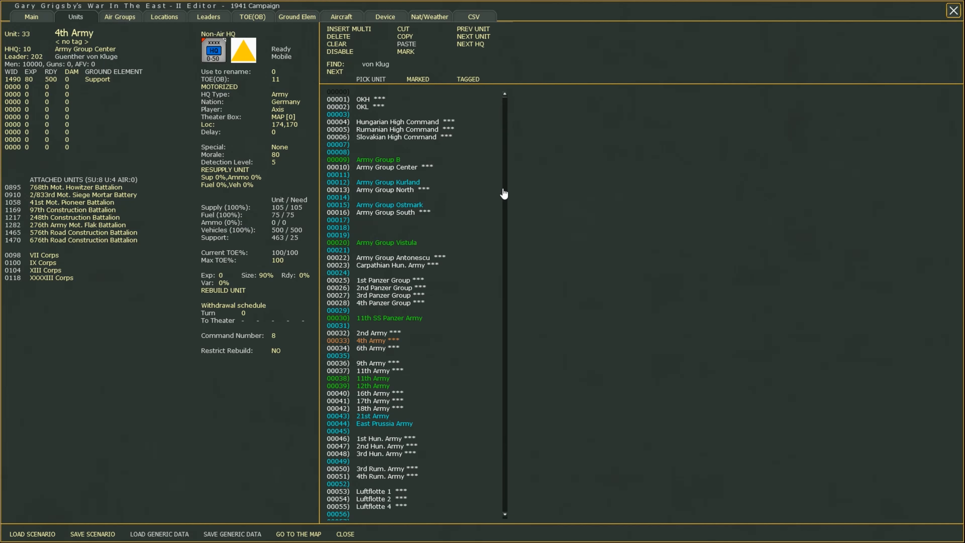
Look through the air bases in the unit list and search for "suwal" to open Suwalki Air Base.
left_click_drag(504, 194, 504, 433)
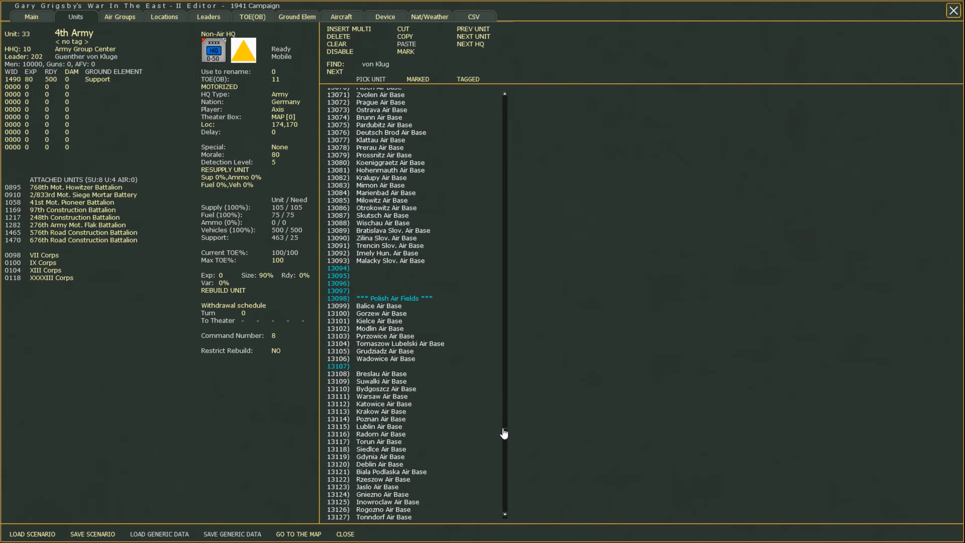
scroll(437, 394, "down", 2)
scroll(447, 392, "up", 1)
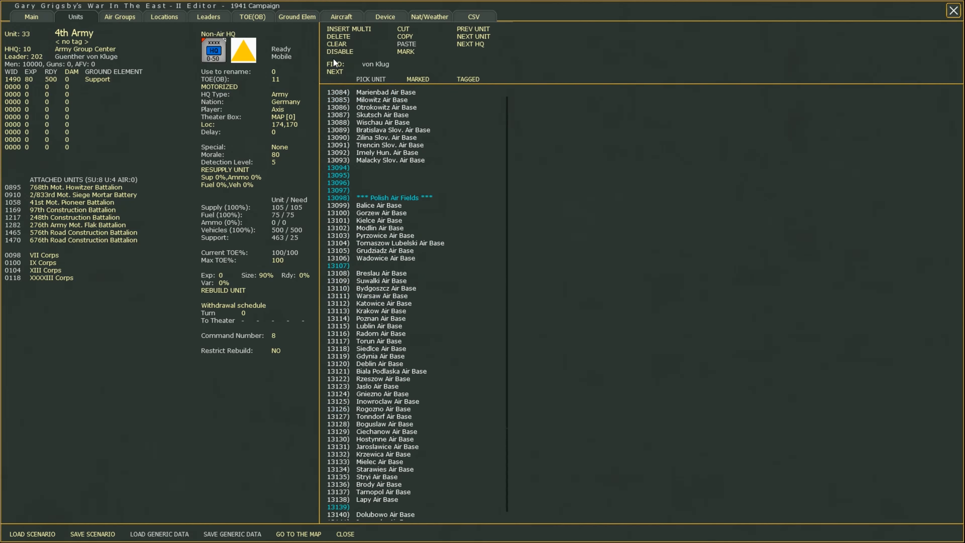
left_click(335, 65)
type("suwal")
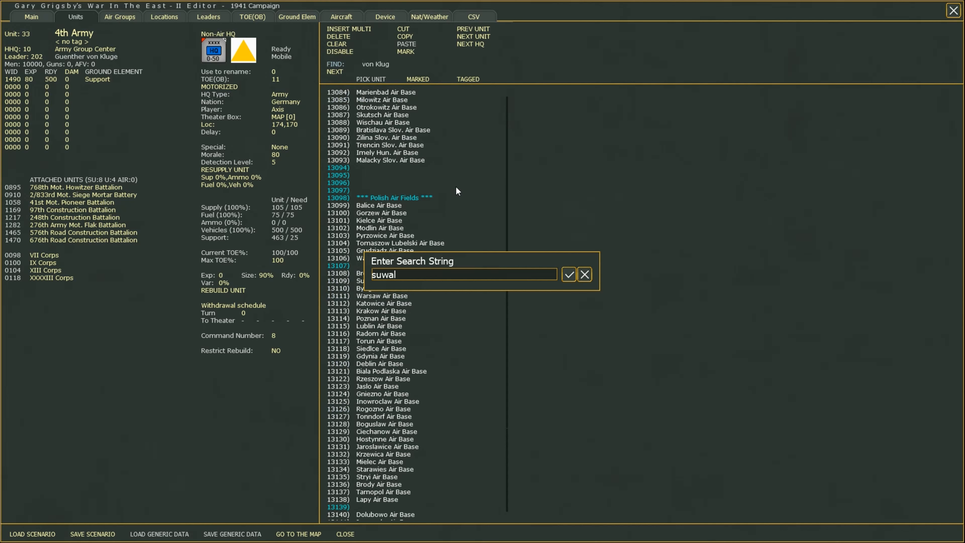
key("Return")
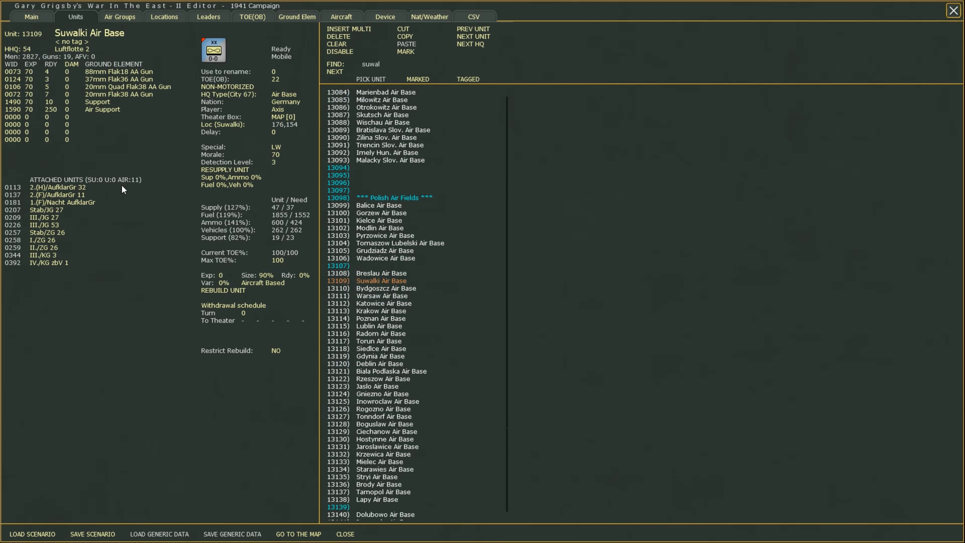
Examine the attached support units and subordinate units of 4th Army and XX Corps.
left_click_drag(498, 158, 504, 99)
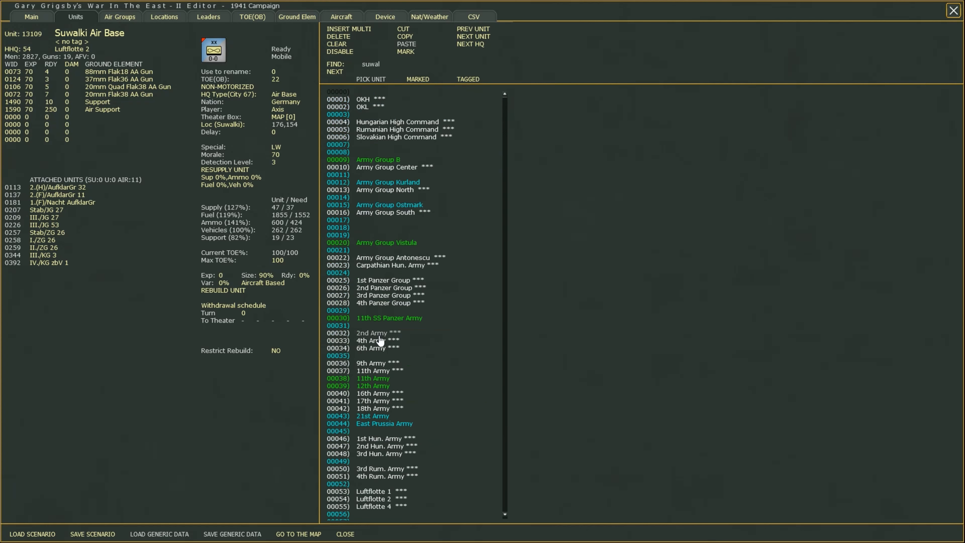
left_click(374, 340)
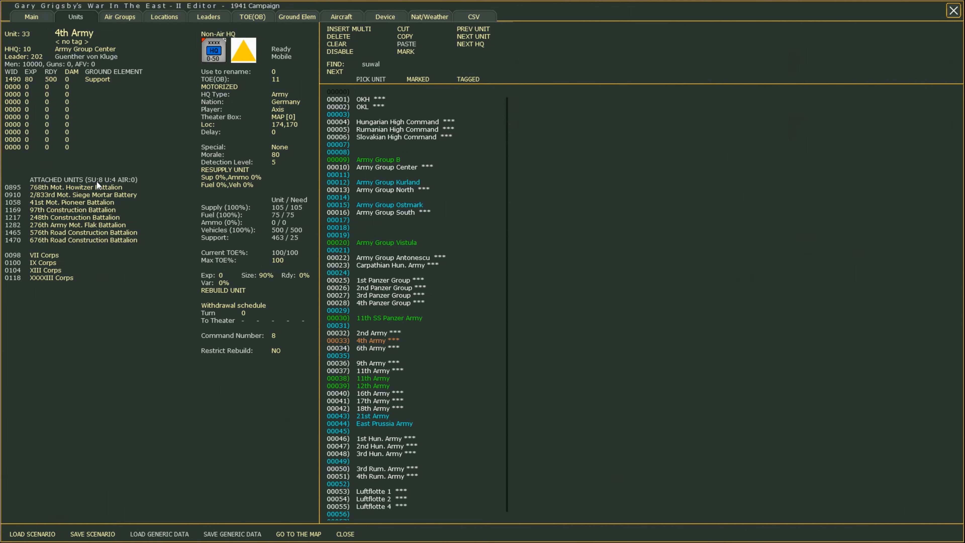
scroll(473, 328, "down", 20)
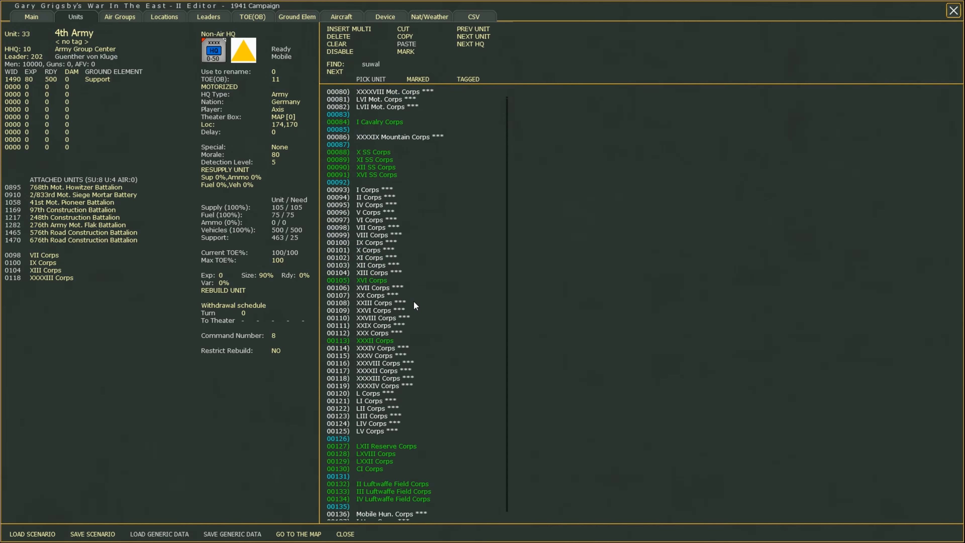
left_click(376, 296)
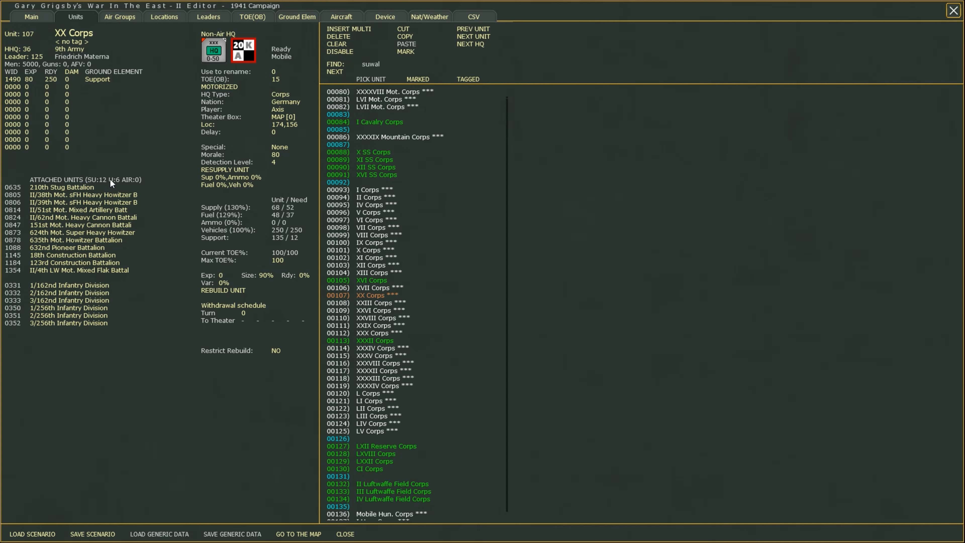
scroll(478, 270, "up", 20)
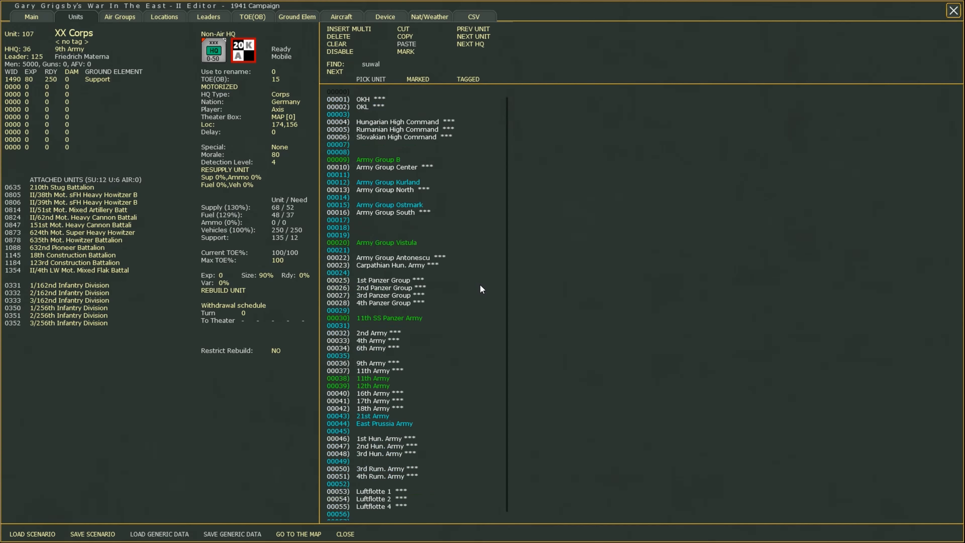
Search the unit list for "Luft" to view Luftflotte 1 and compare it with the 4th Army headquarters.
left_click(374, 340)
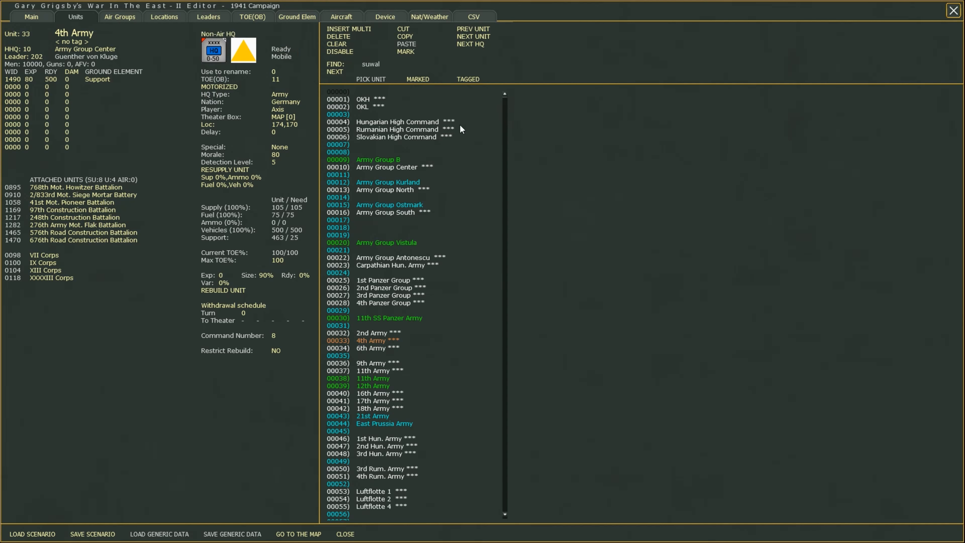
left_click(341, 67)
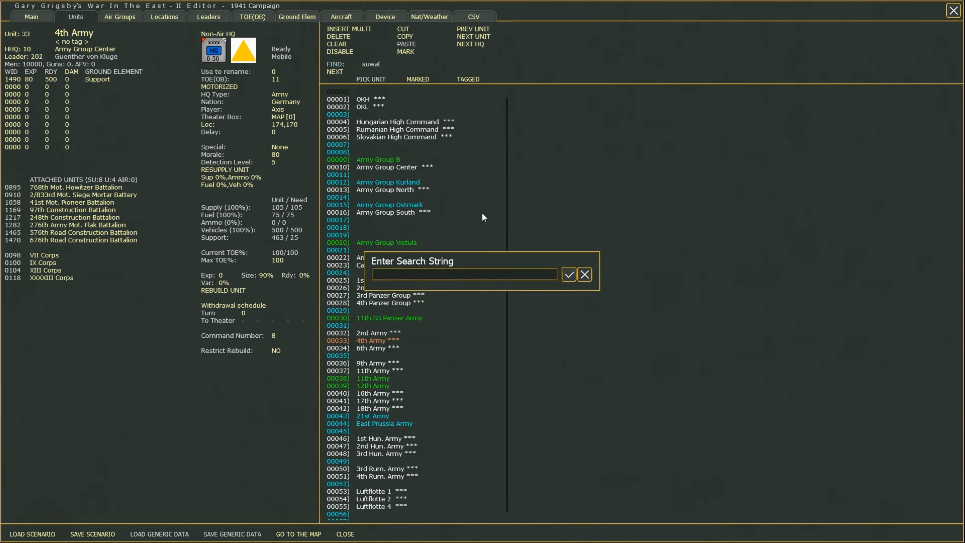
type("Luft")
key("Return")
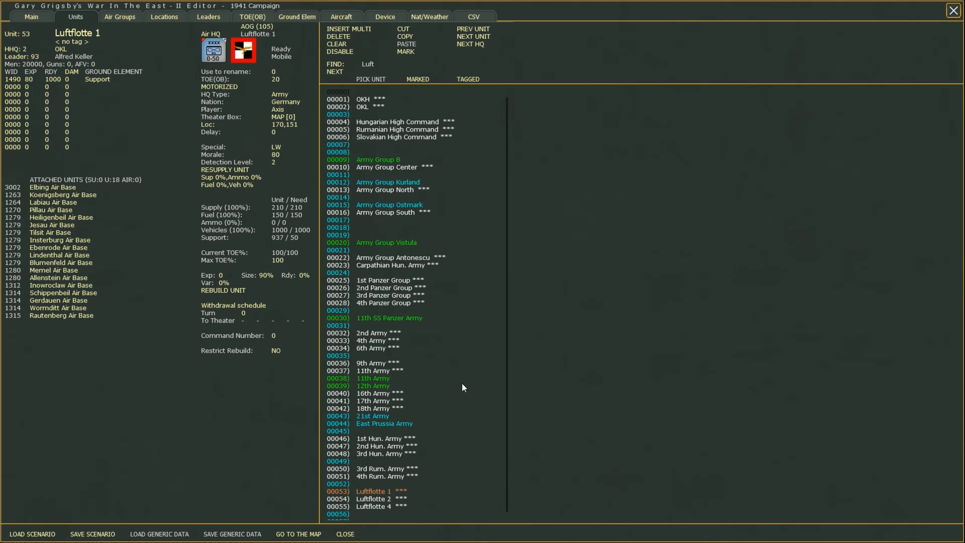
left_click(384, 341)
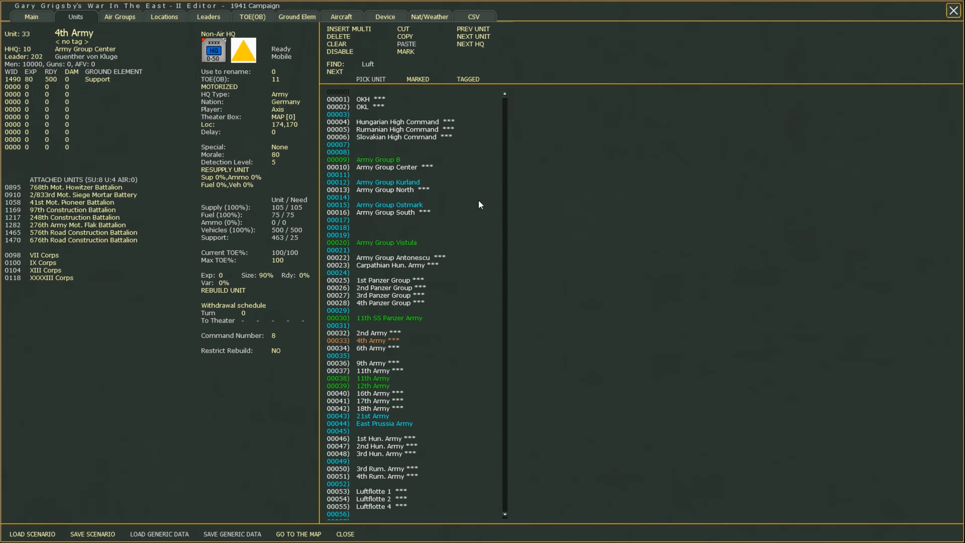
Assign the 41 Tier 1a Panzer Division TOE(OB) to the empty unit slot 18.
left_click(344, 230)
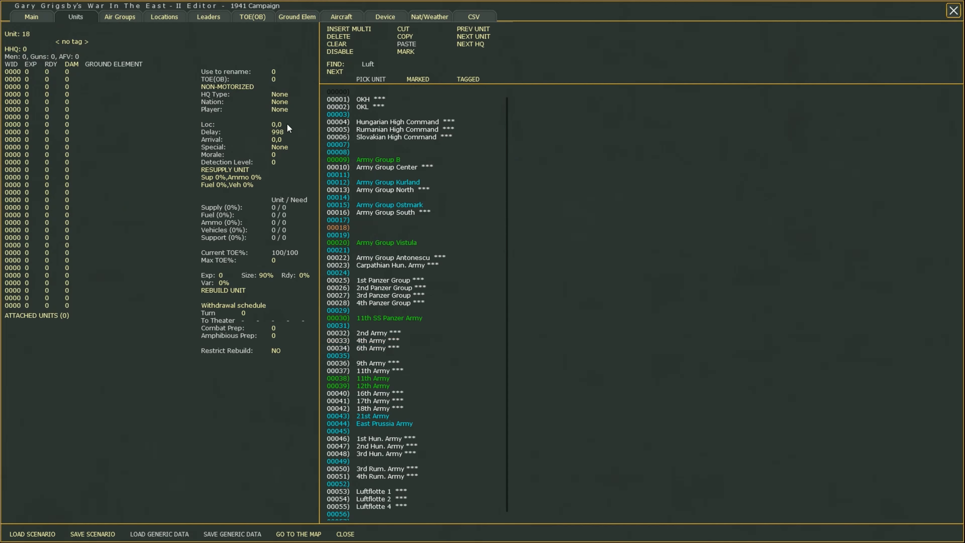
left_click(276, 79)
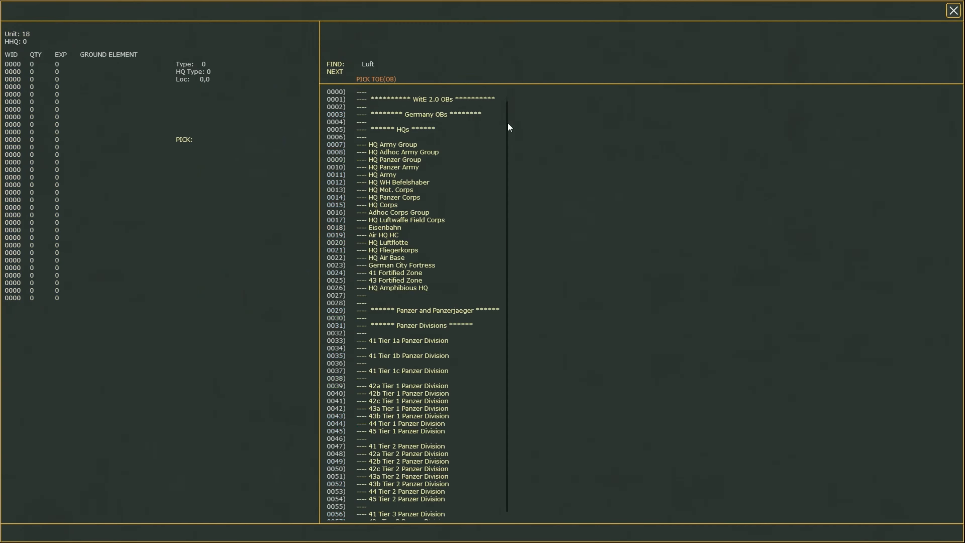
scroll(460, 218, "down", 4)
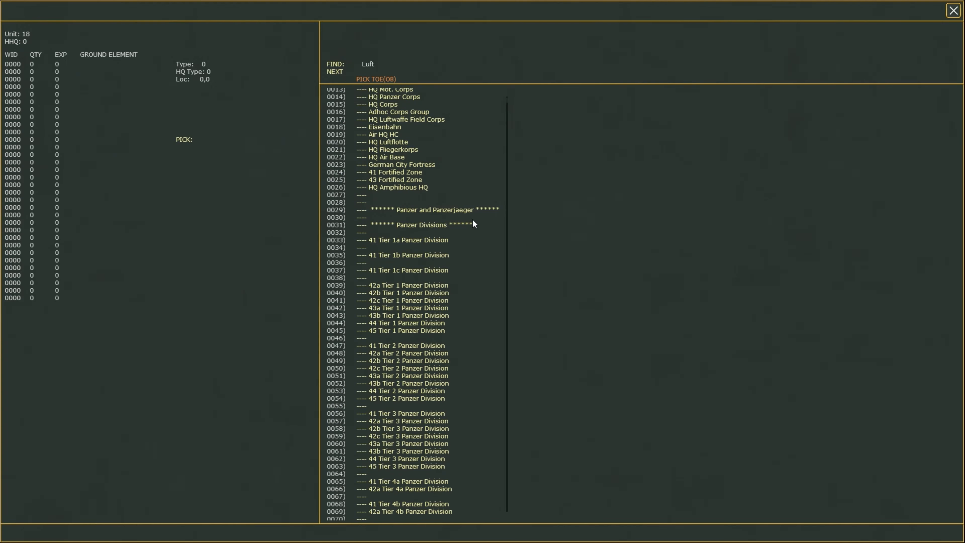
left_click(443, 242)
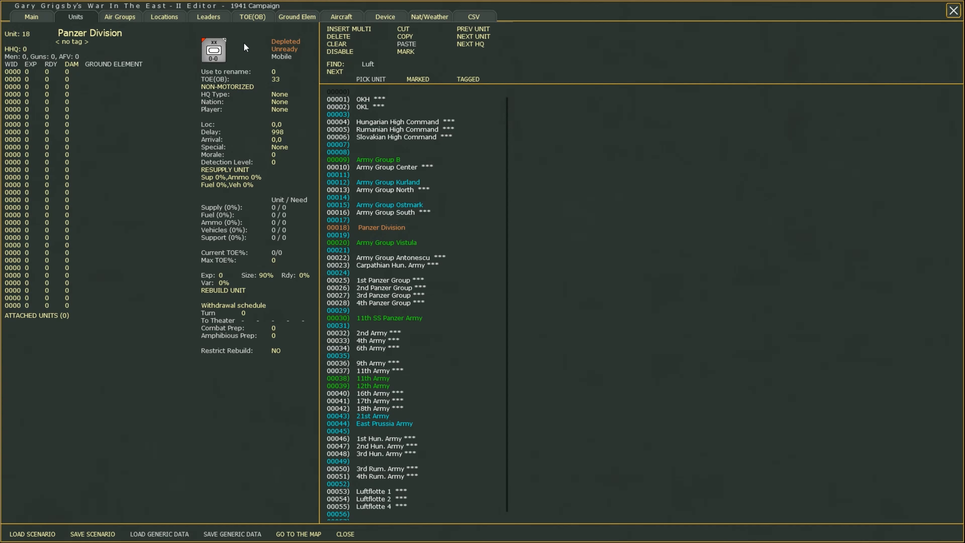
Name the new panzer division in slot 18 as 28th Panzer Division.
left_click(73, 33)
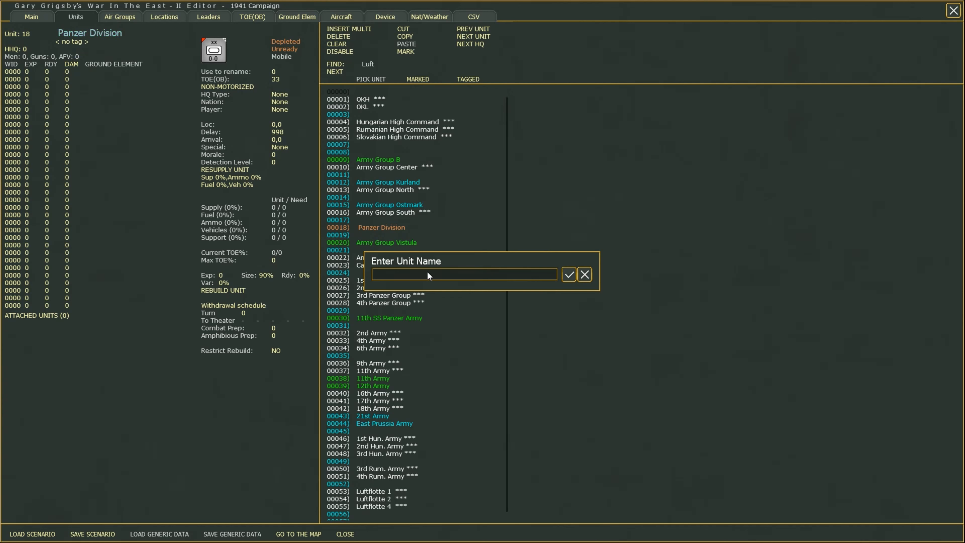
type("28")
key("Return")
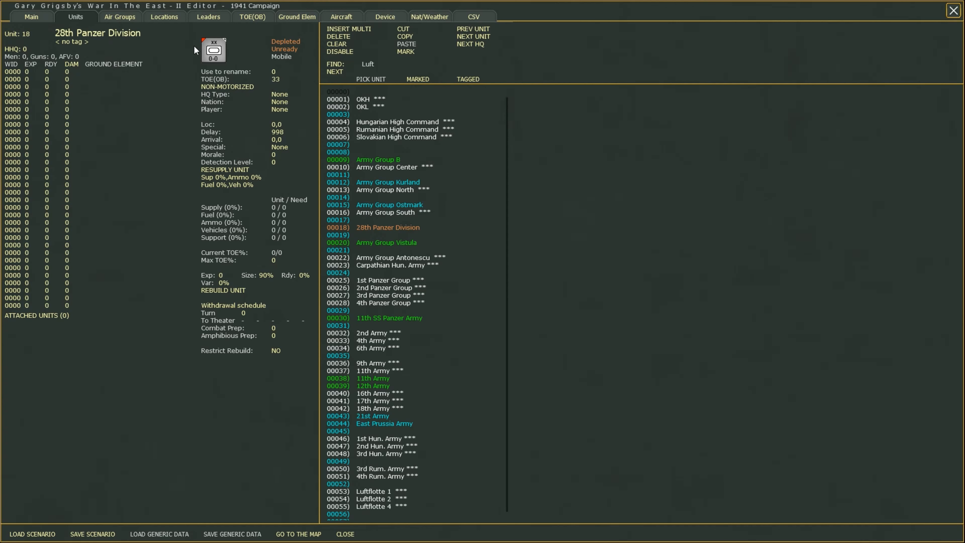
Examine the 41 Tier 1a Panzer Division TOE(OB) and its name suffix without changing it, and return to the units.
left_click(253, 19)
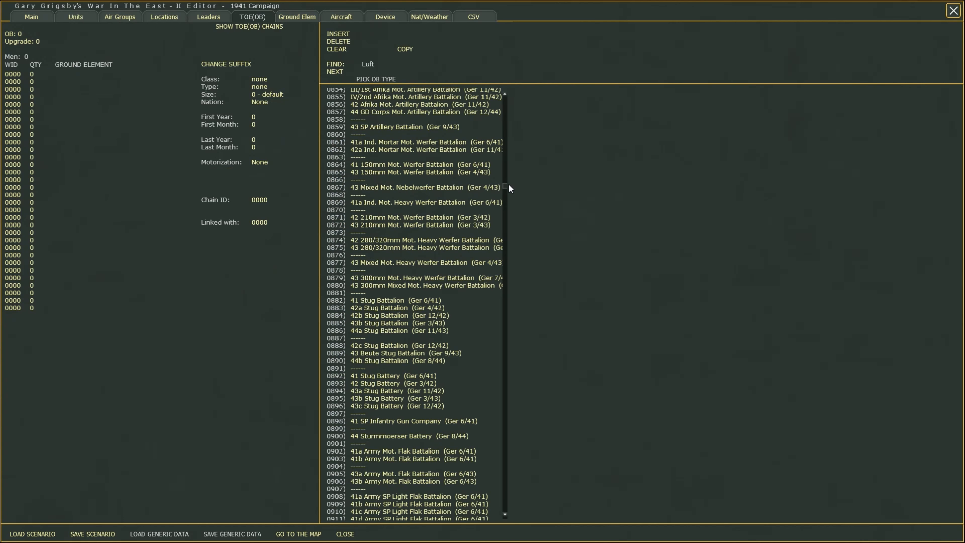
left_click_drag(504, 187, 508, 94)
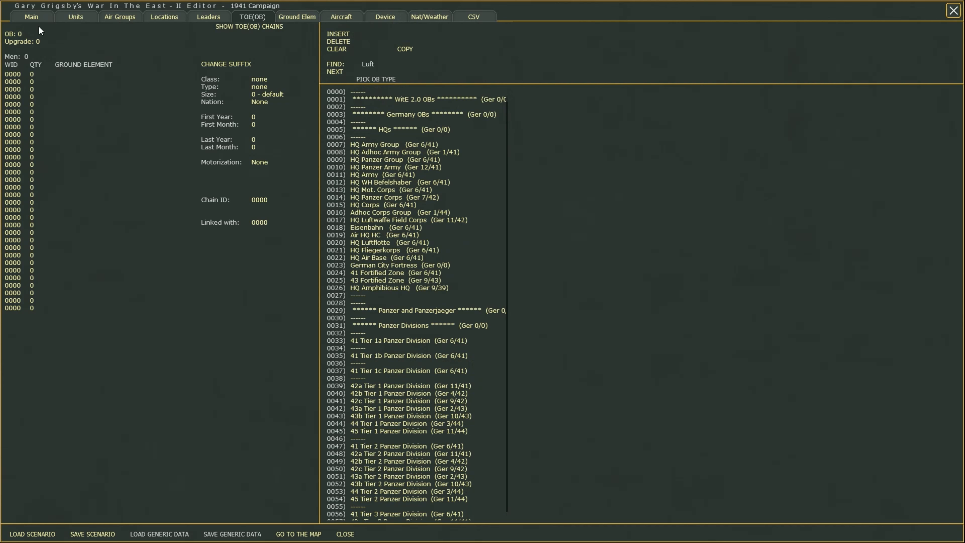
scroll(470, 247, "down", 4)
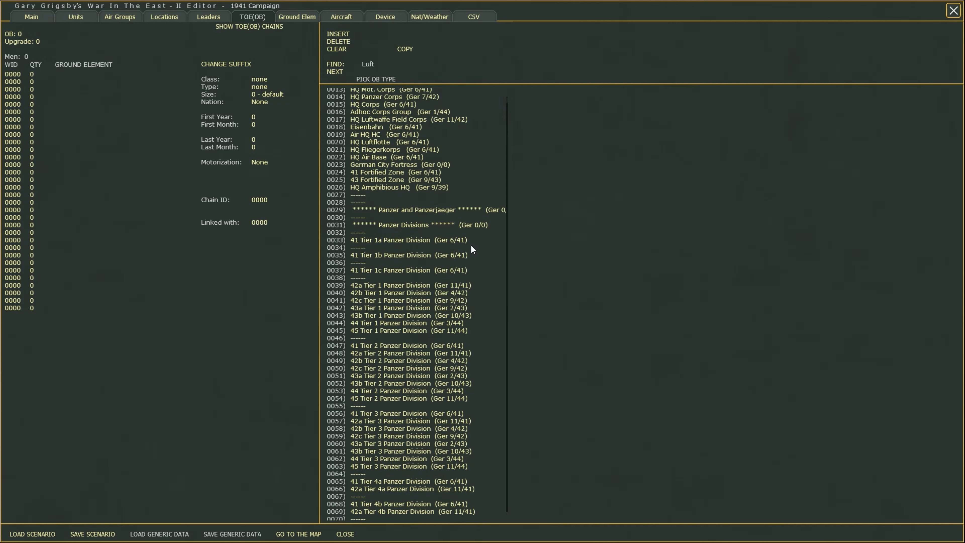
left_click(361, 240)
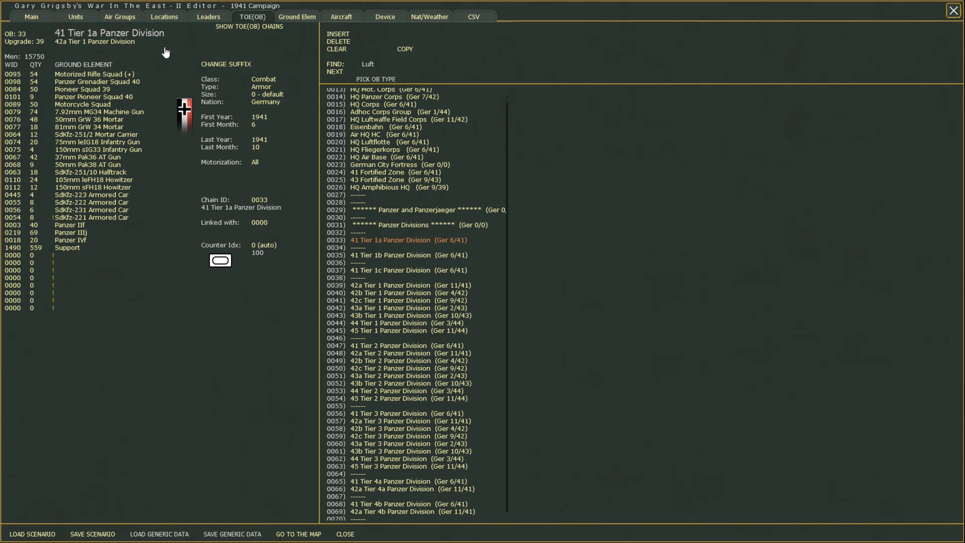
left_click(218, 67)
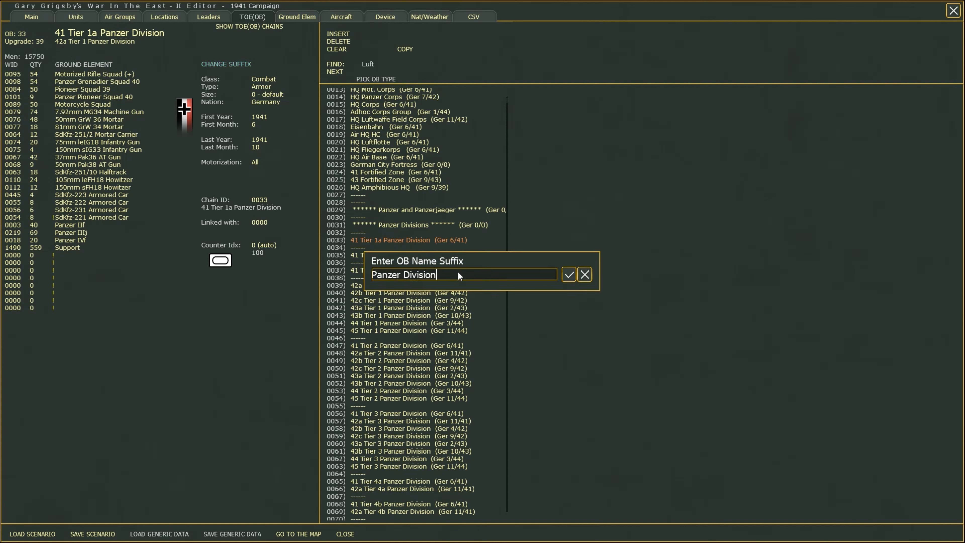
left_click(584, 274)
left_click(76, 17)
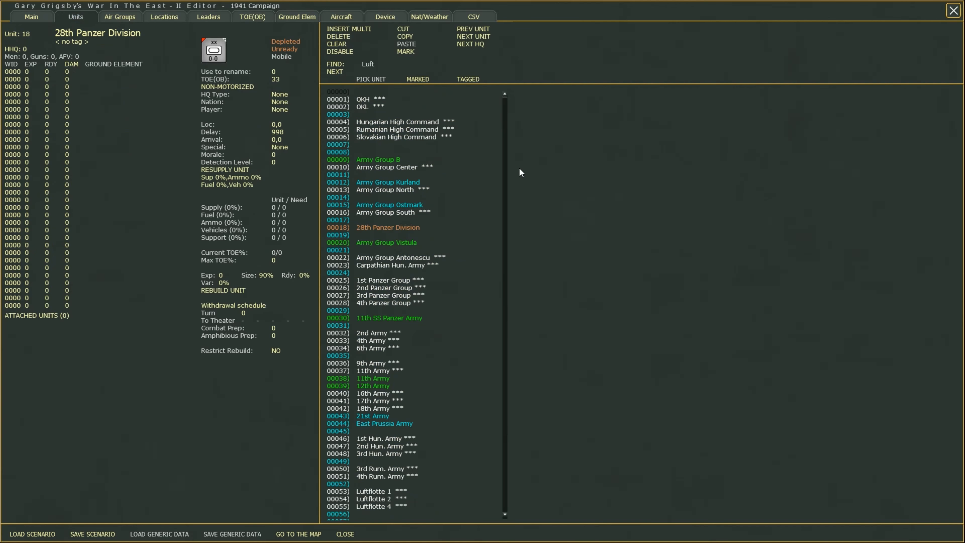
Compare the 4th Army unit with the HQ Army TOE(OB) entry that it uses.
left_click(367, 341)
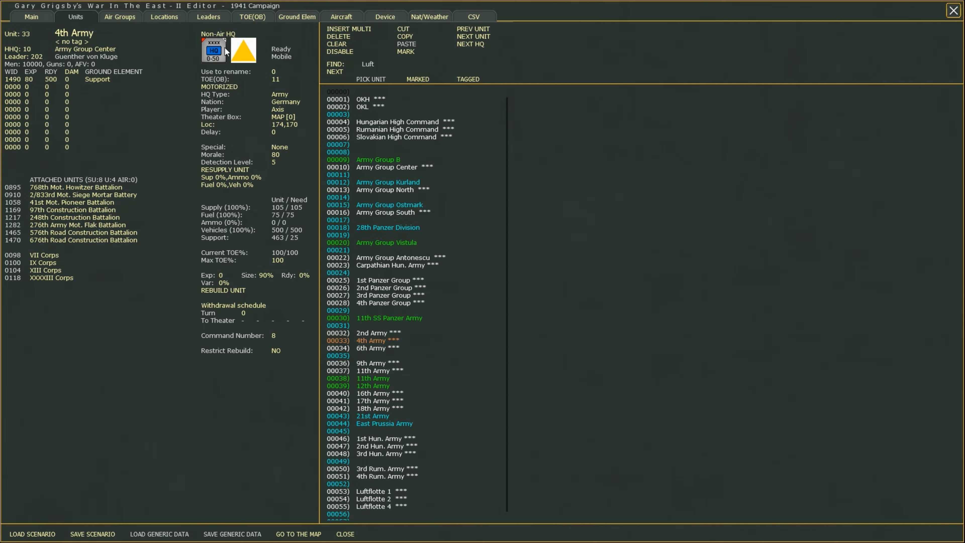
left_click(251, 17)
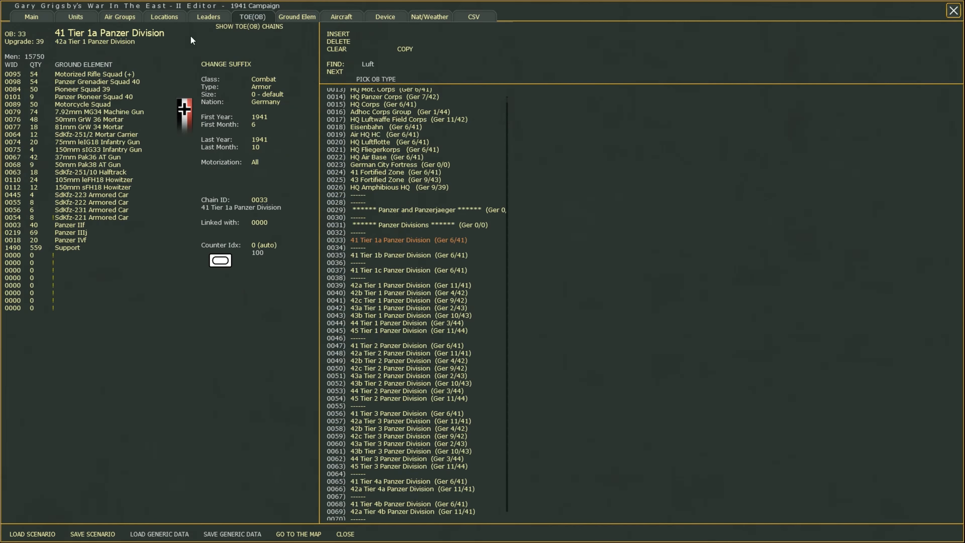
left_click(77, 22)
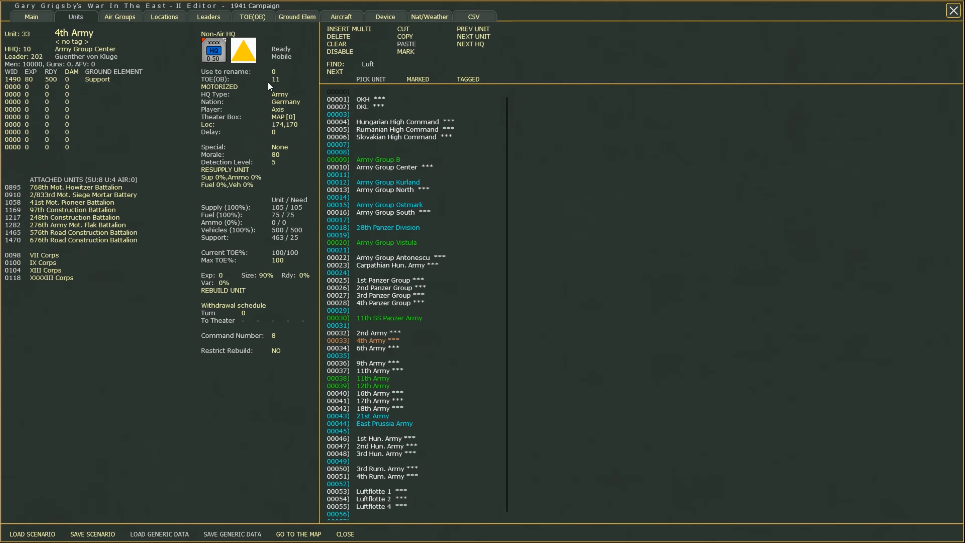
left_click(249, 17)
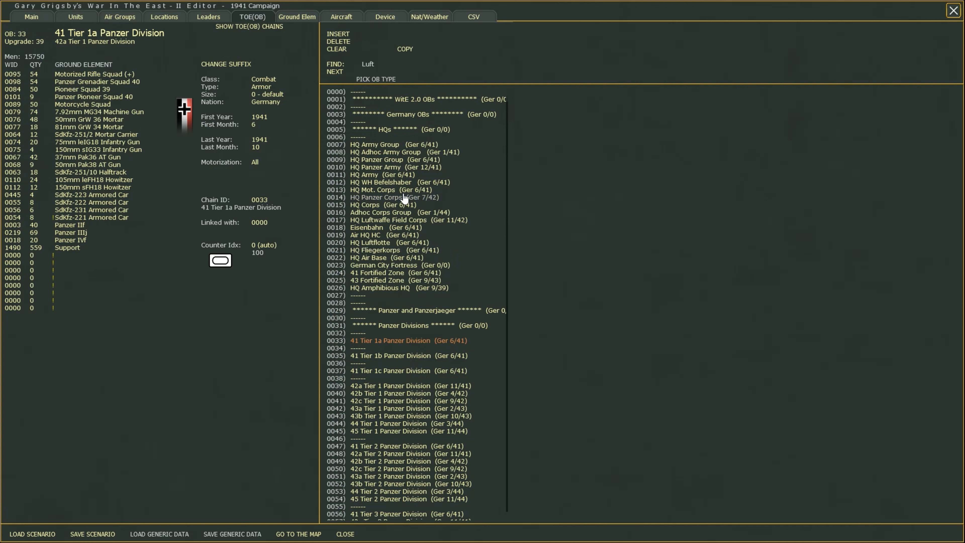
left_click(378, 176)
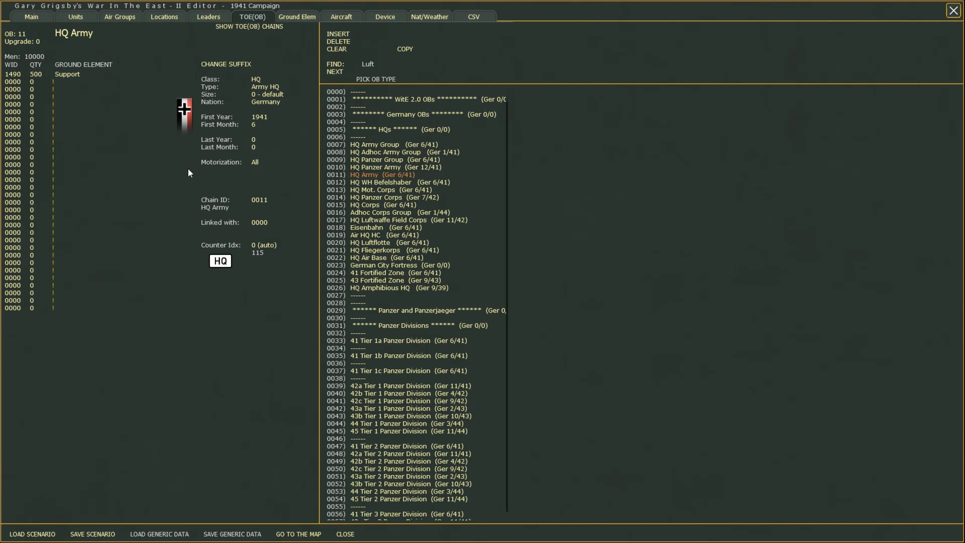
left_click(80, 18)
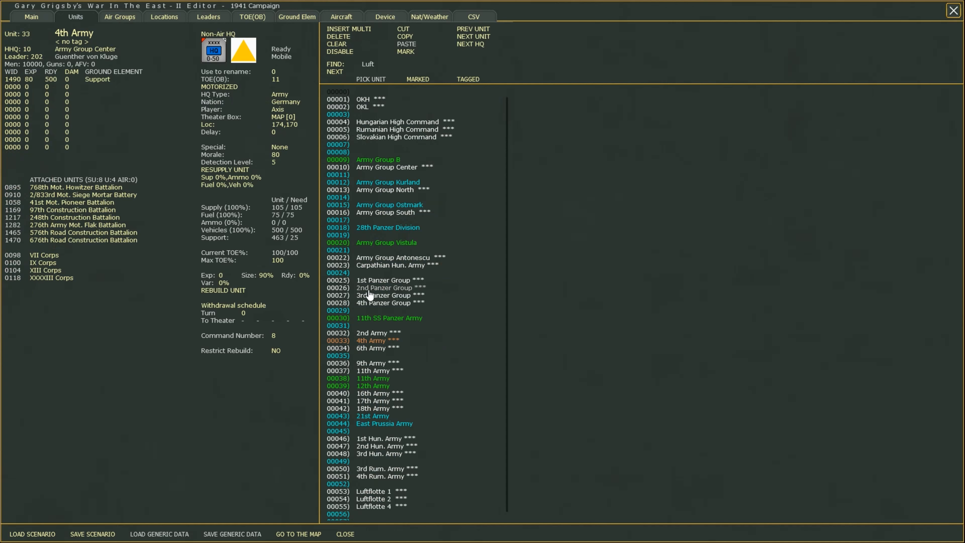
Select 28th Panzer Division, run the scenario check utility ignoring delayed units, and review and close the log.
left_click(369, 227)
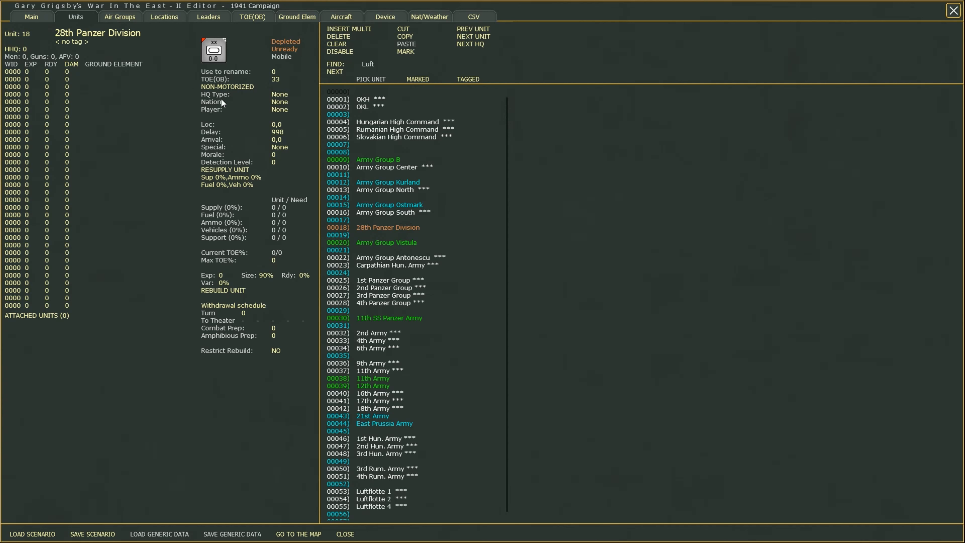
left_click(33, 18)
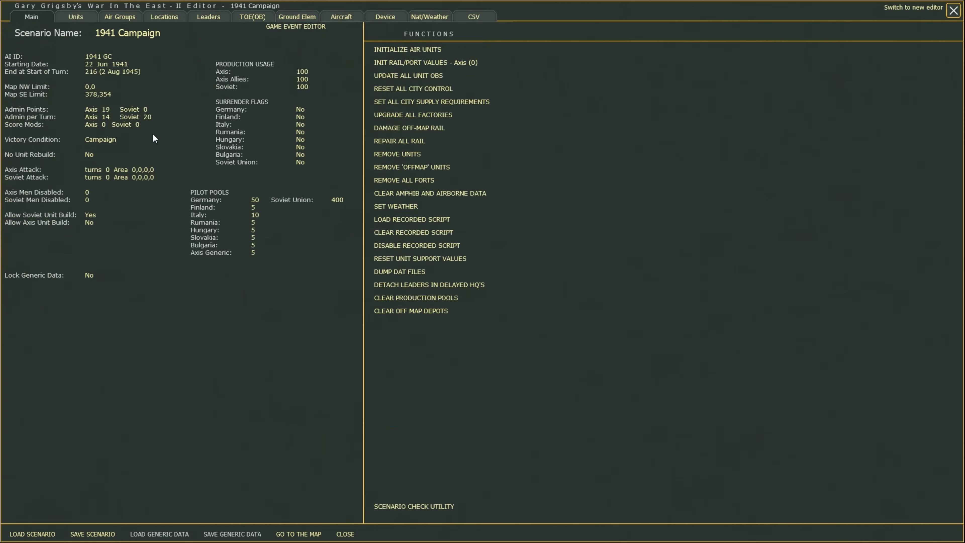
left_click(409, 510)
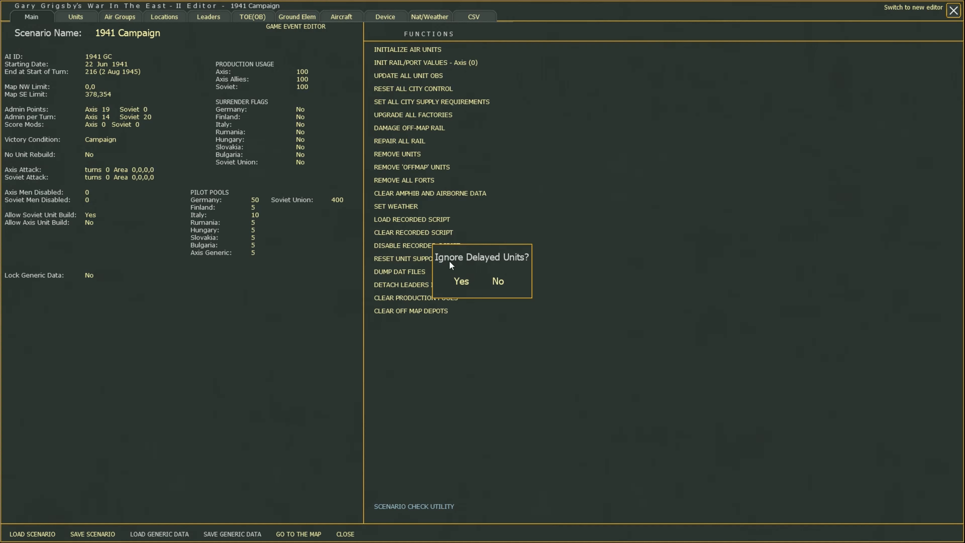
left_click(457, 287)
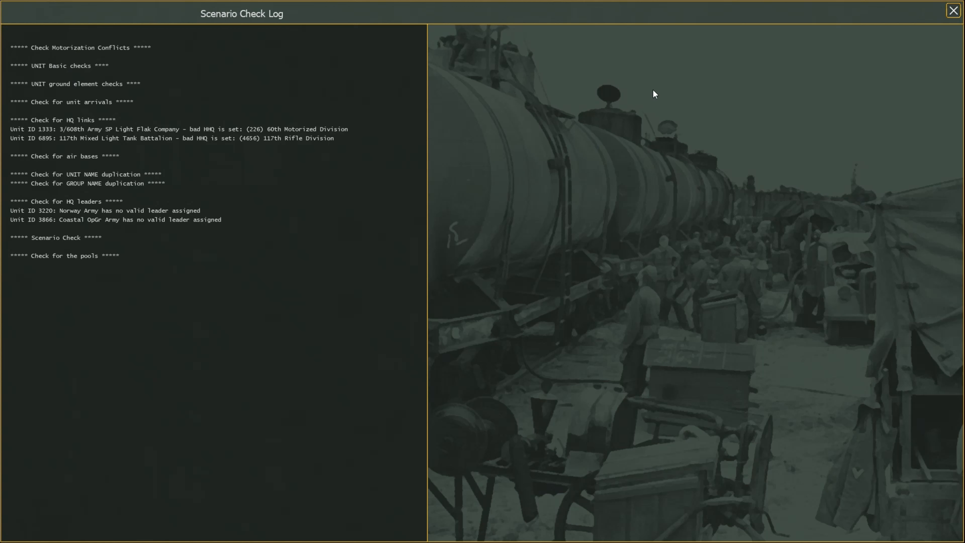
left_click(952, 10)
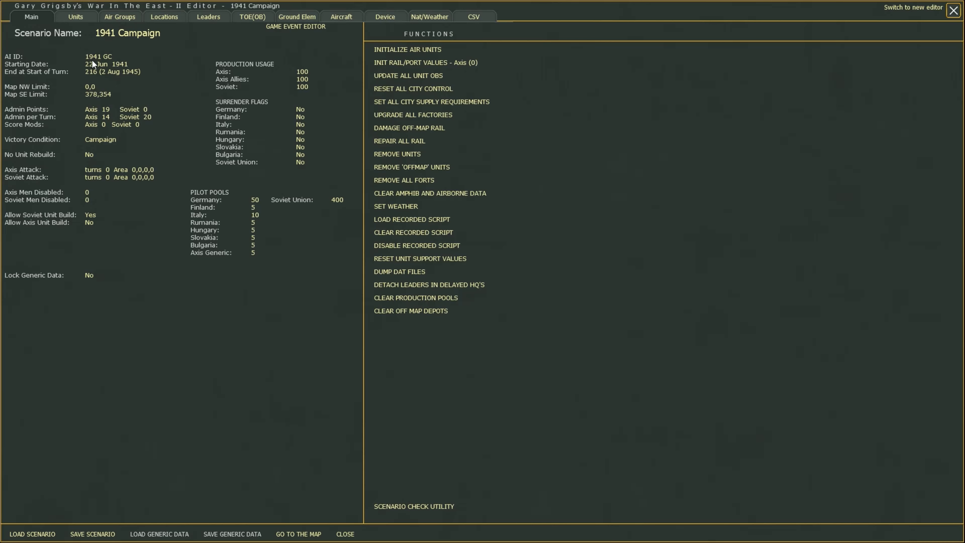
Set the arrival delay of 28th Panzer Division to 1.
left_click(77, 19)
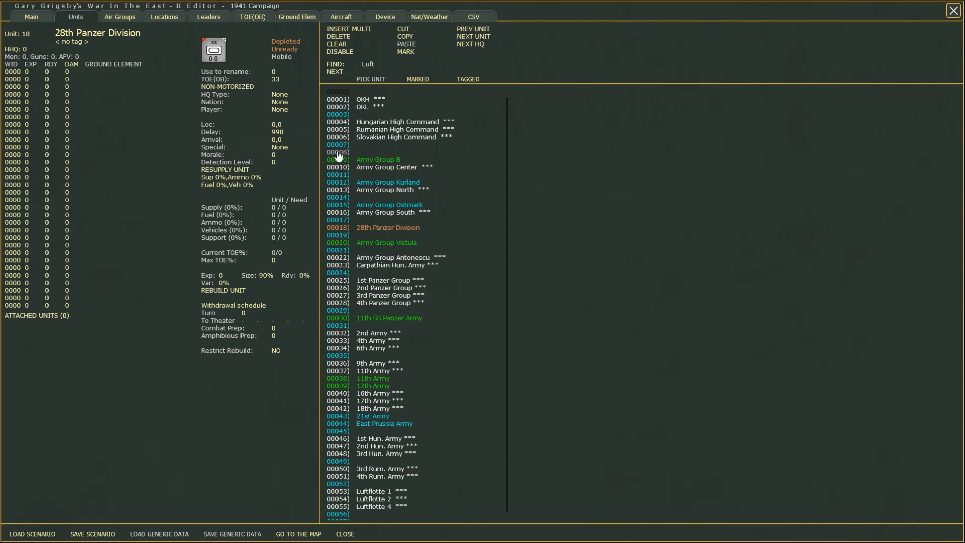
left_click(281, 133)
type("1")
key("Return")
View the available HQ types for 4th Army without changing the current one.
left_click(380, 340)
left_click(282, 94)
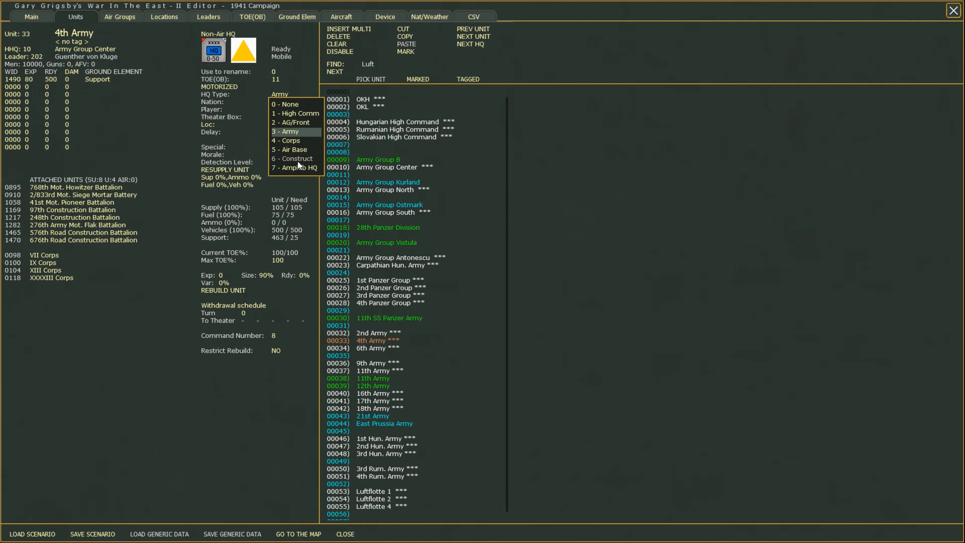
left_click(469, 163)
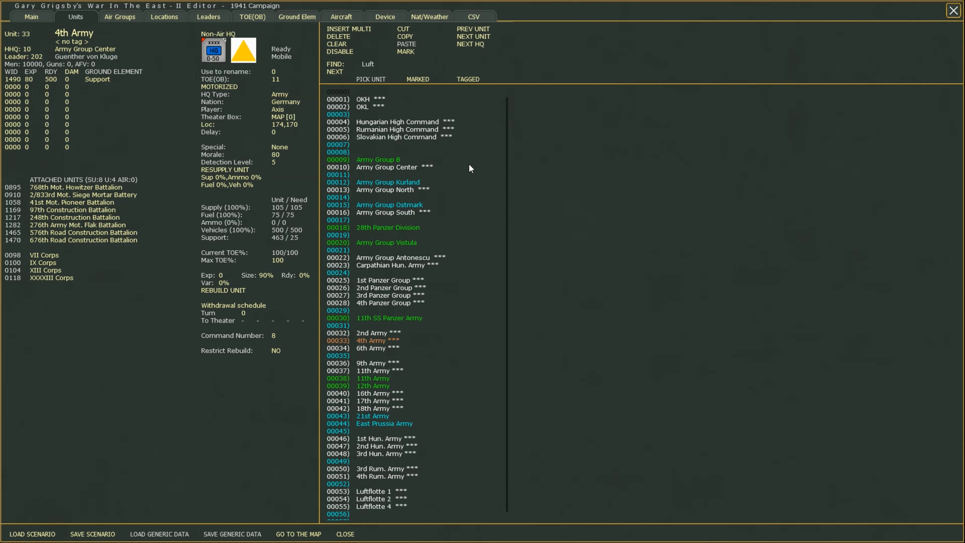
Search the units for "FBD" to view the construction headquarters FBD 1, and return to 4th Army.
left_click(339, 65)
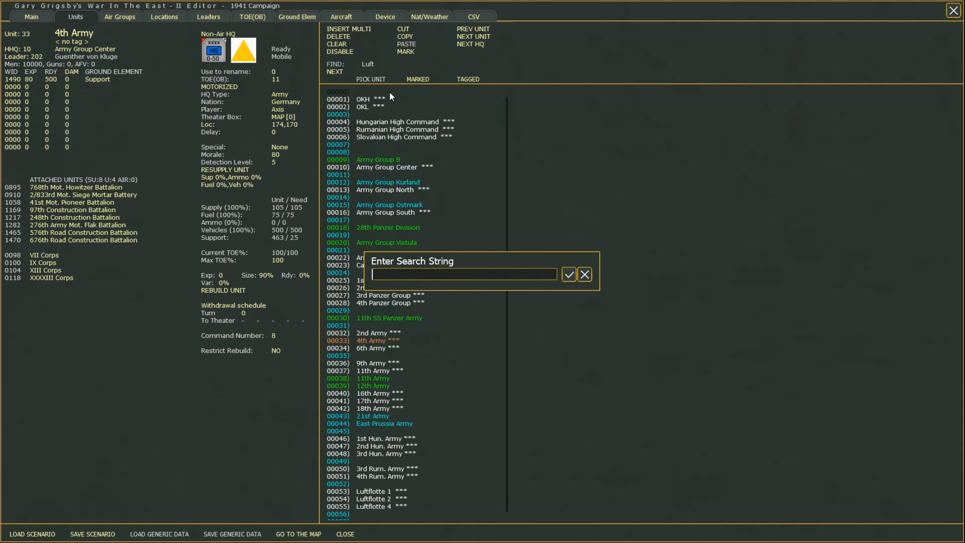
type("FBD")
key("Return")
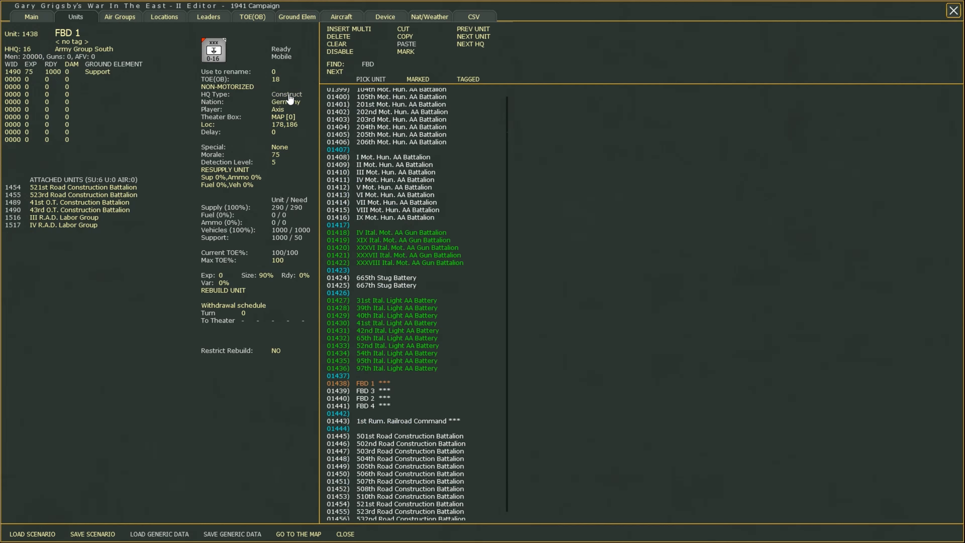
left_click_drag(504, 132, 507, 95)
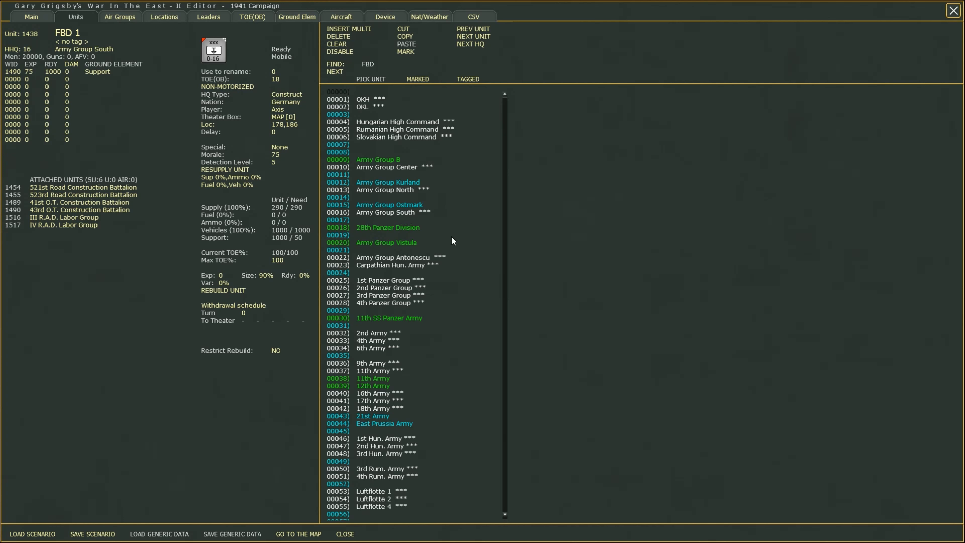
left_click(381, 341)
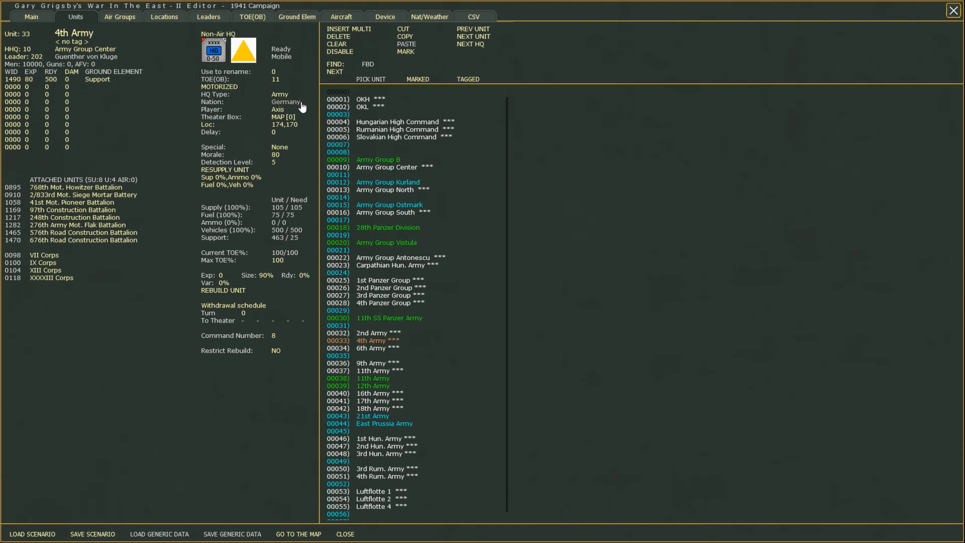
Set the nation of 28th Panzer Division to Germany and its player to Axis.
left_click(380, 228)
left_click(284, 102)
left_click(288, 118)
left_click(281, 109)
left_click(285, 127)
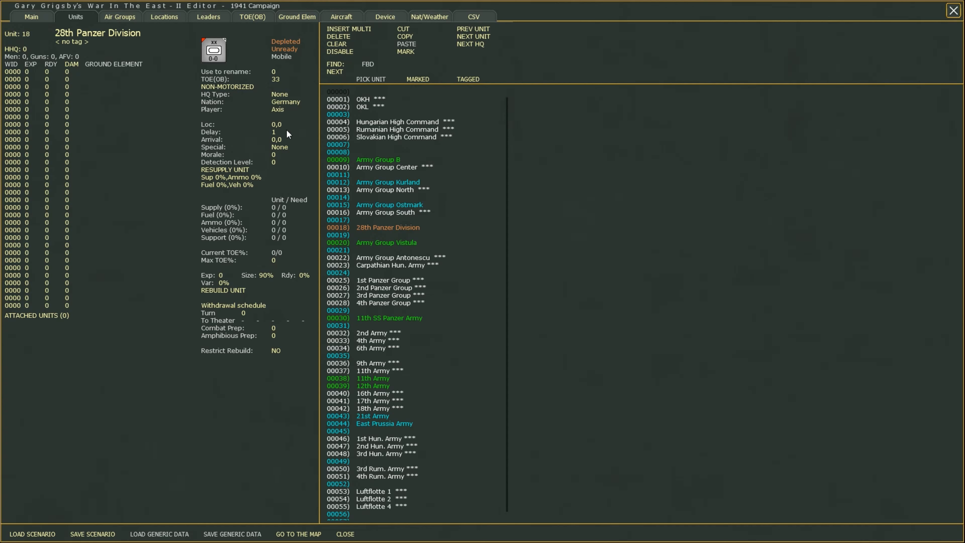
Refresh the 28th Panzer Division entry, set its player to Soviet, and view the theater boxes available to that side.
left_click(382, 245)
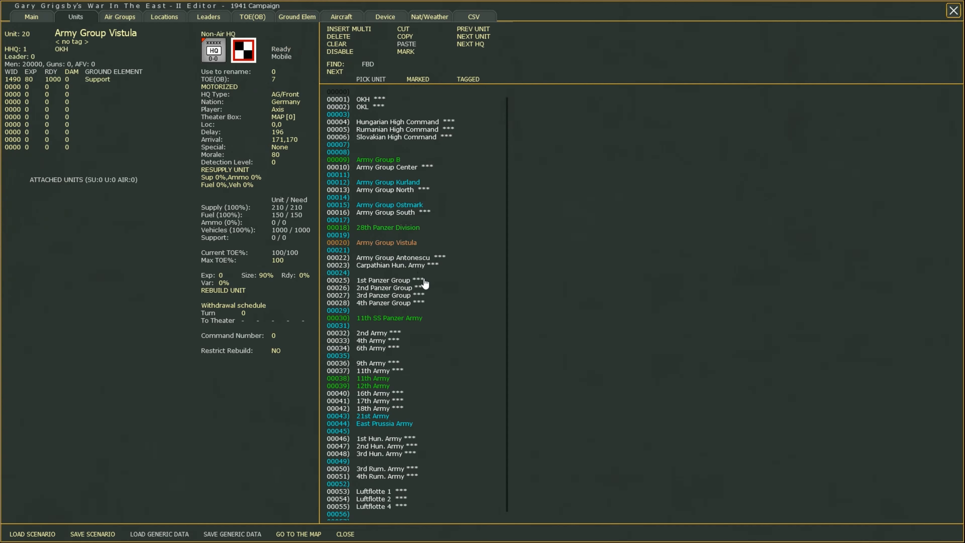
left_click(378, 230)
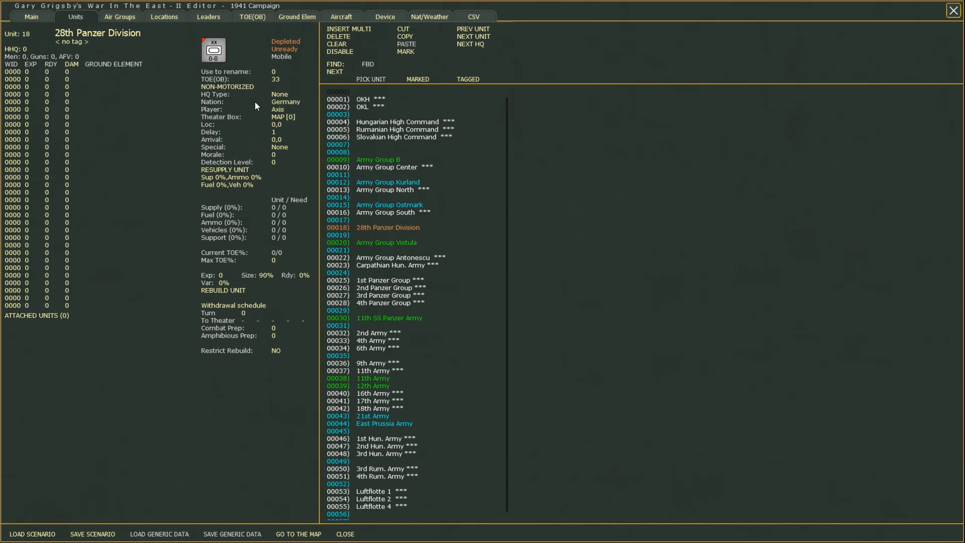
left_click(281, 110)
left_click(376, 243)
left_click(376, 229)
left_click(286, 117)
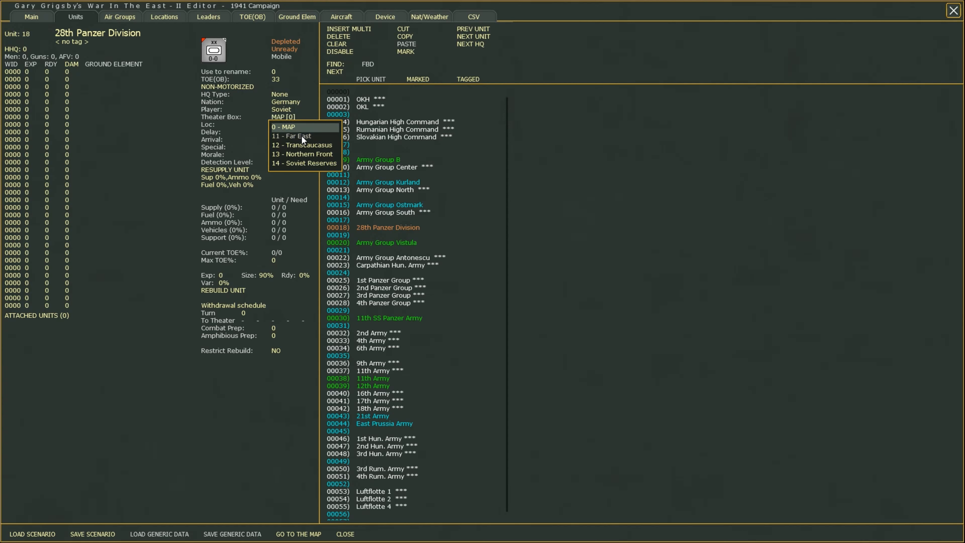
Set the player of 28th Panzer Division back to Axis and view the available theater boxes without choosing one.
left_click(292, 108)
left_click(279, 110)
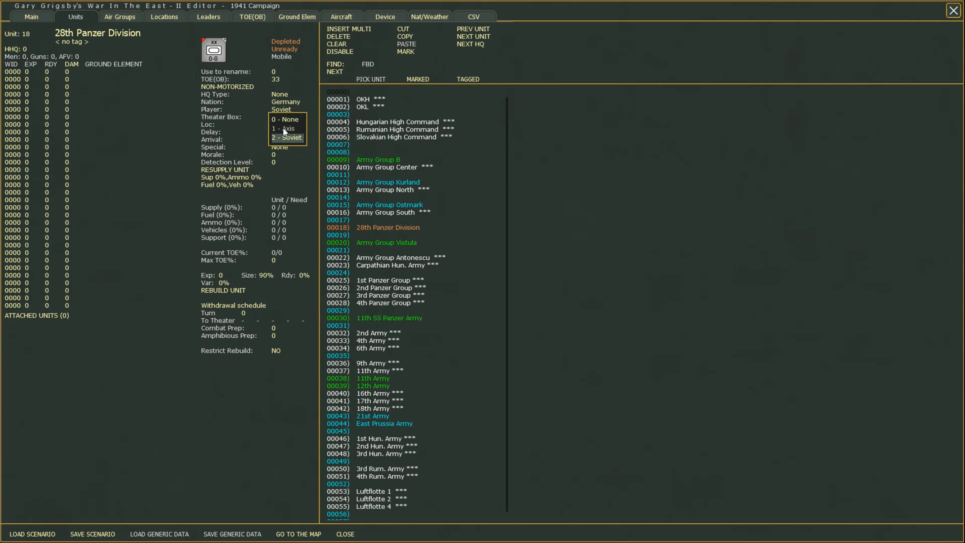
left_click(286, 118)
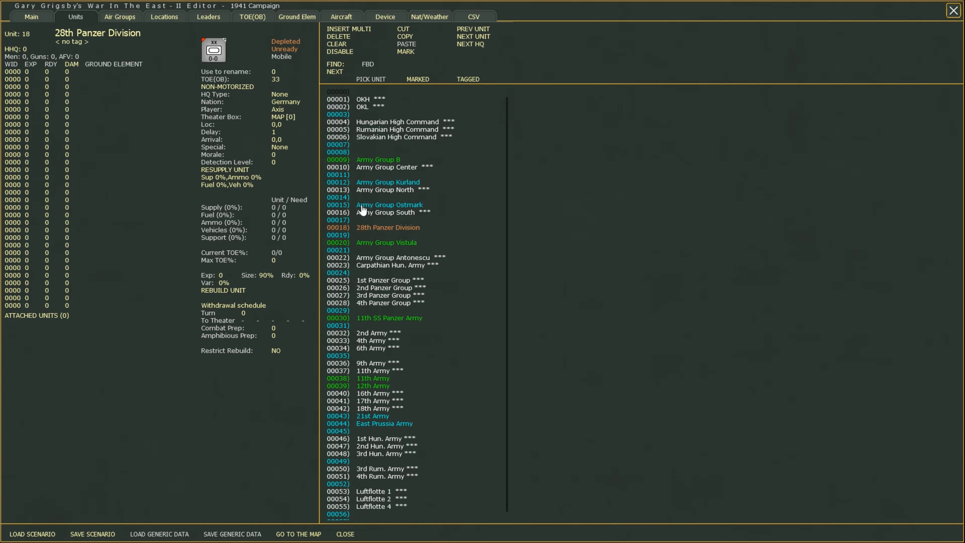
left_click(286, 120)
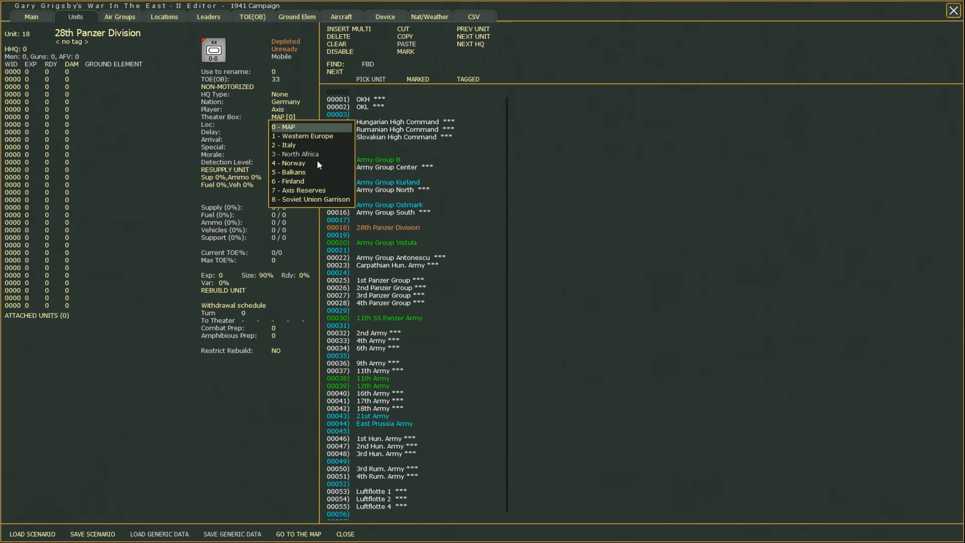
left_click(307, 232)
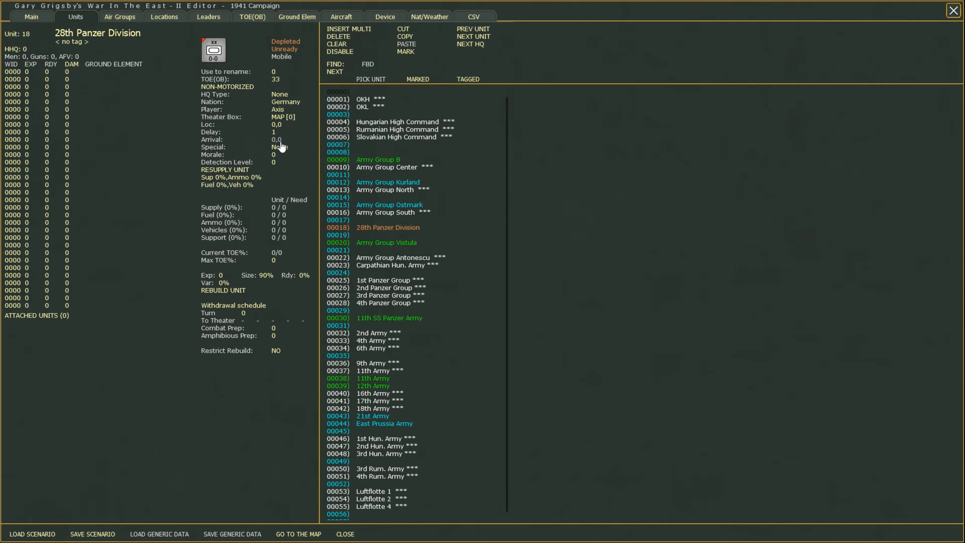
Set the delay of 28th Panzer Division to 0 and place its location on the map hex 170,165 near Pultusk.
left_click(274, 132)
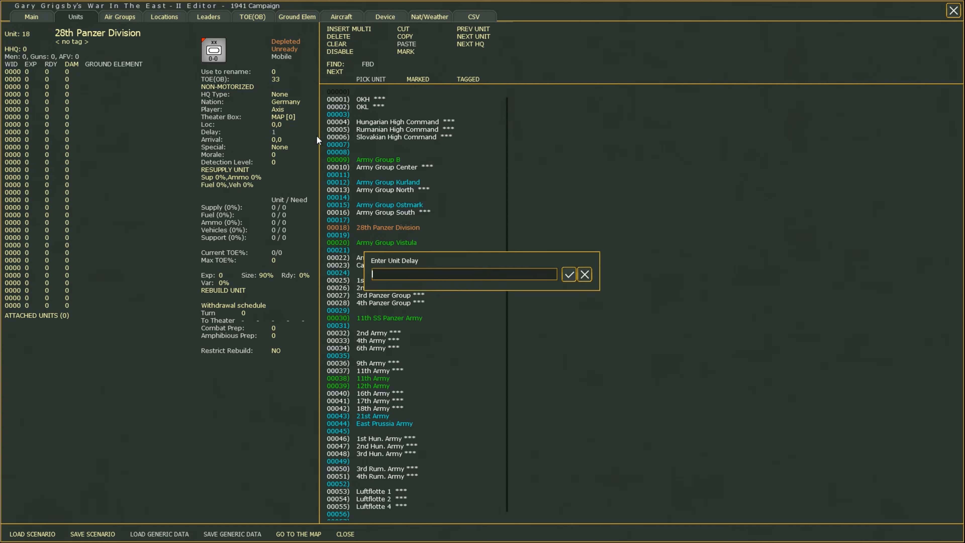
type("0")
key("Return")
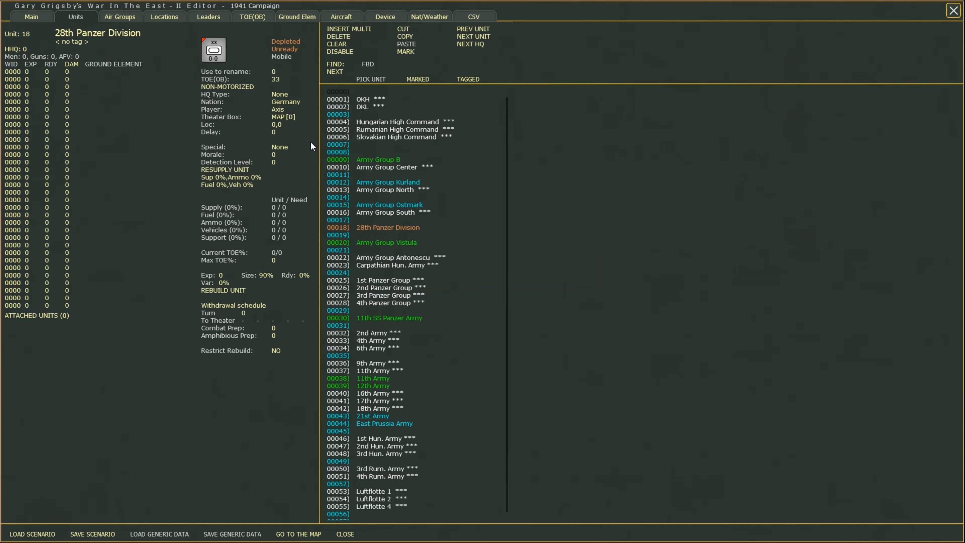
left_click(277, 125)
scroll(442, 324, "down", 3)
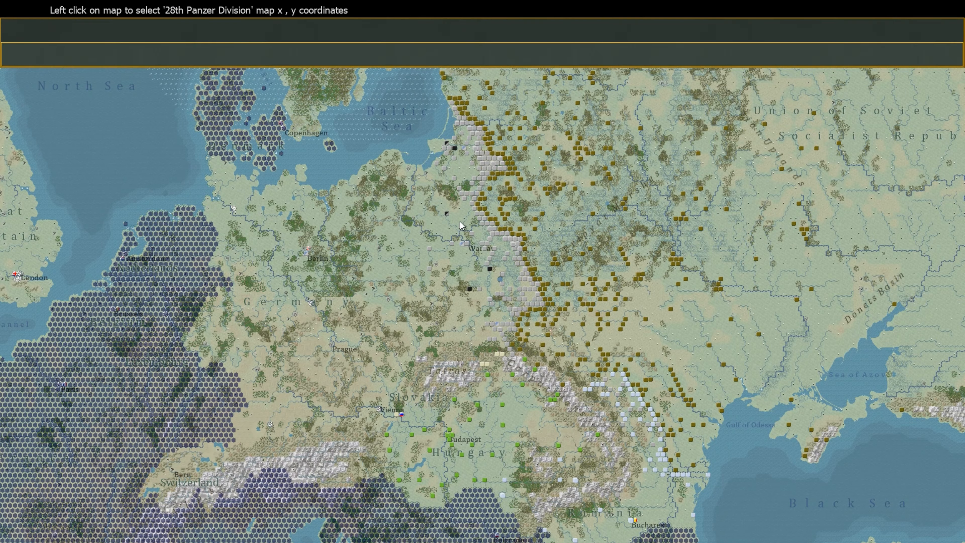
scroll(458, 219, "up", 4)
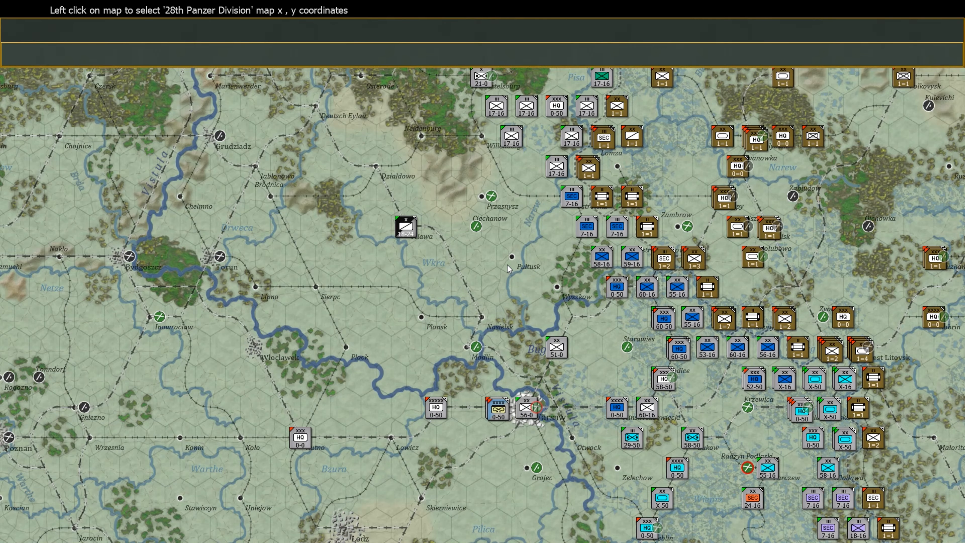
left_click(507, 263)
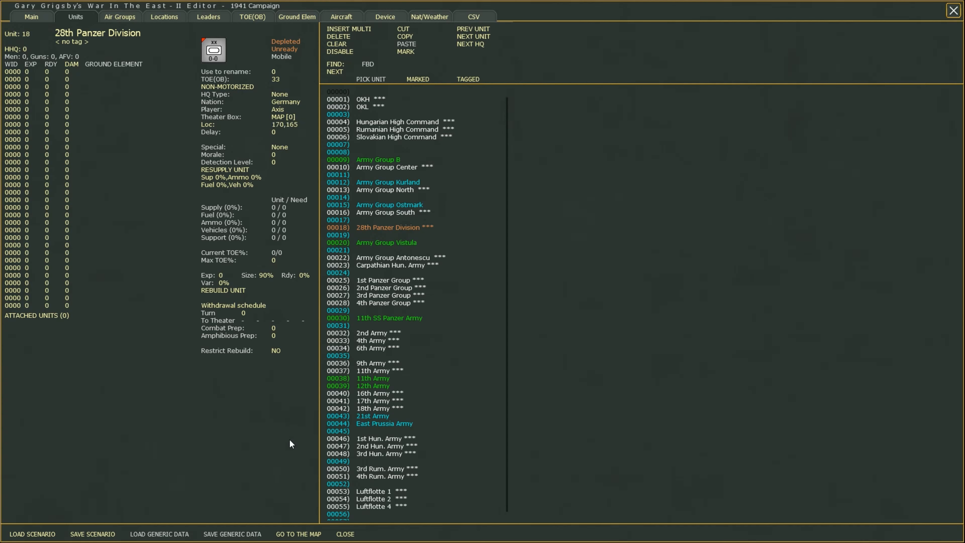
Inspect 28th Panzer Division's details from its counter on the map and return to its editor entry.
left_click(315, 534)
left_click(432, 77)
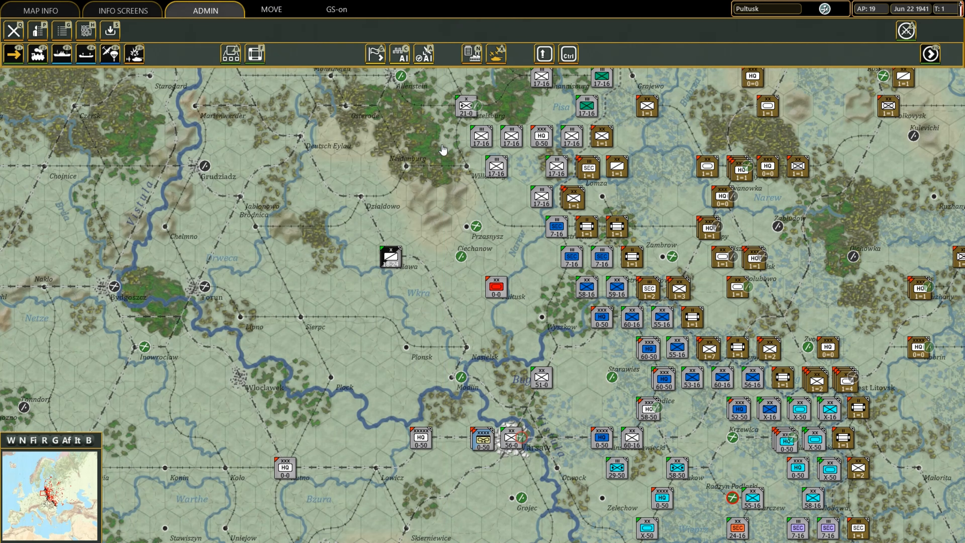
left_click(494, 290)
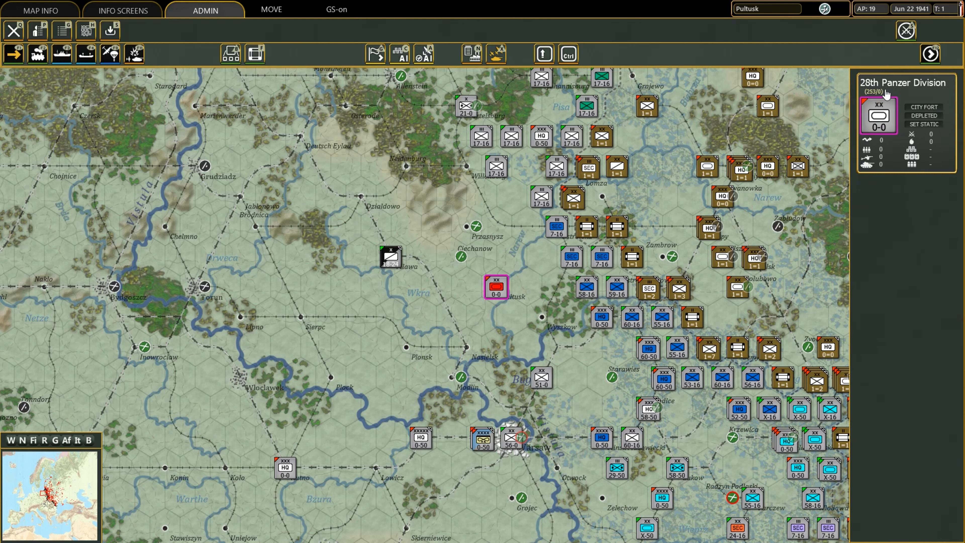
left_click(891, 85)
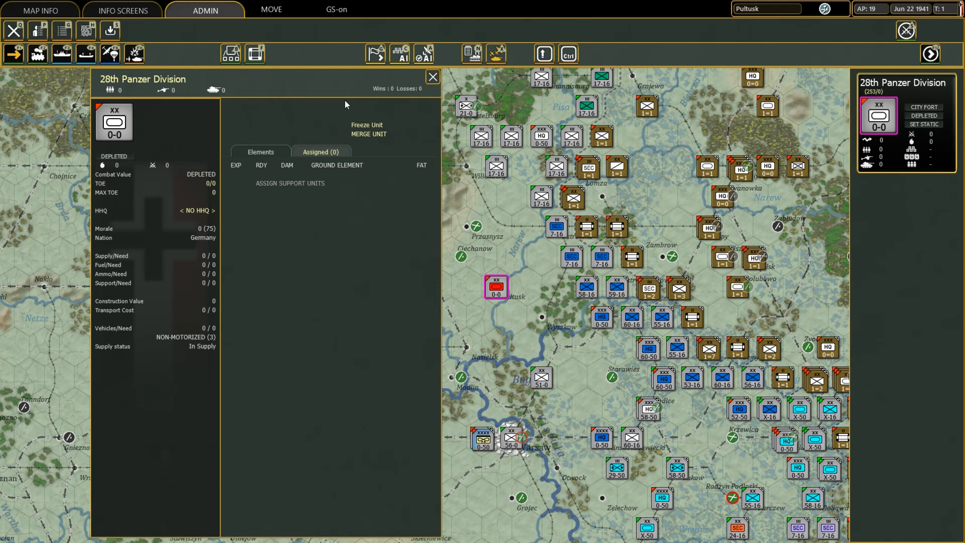
left_click(147, 80)
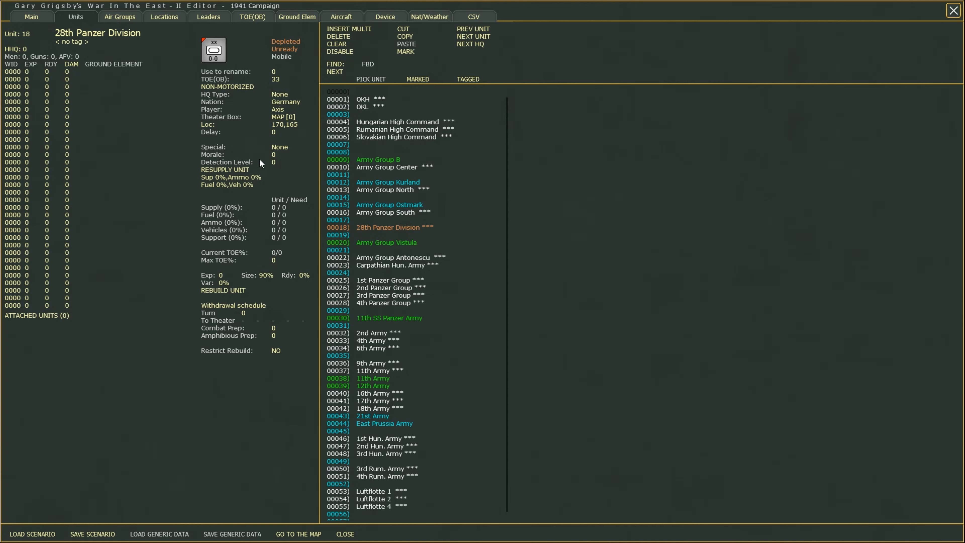
Set the delay of 28th Panzer Division to 2 and its arrival hex to 170,165 on the map.
left_click(273, 132)
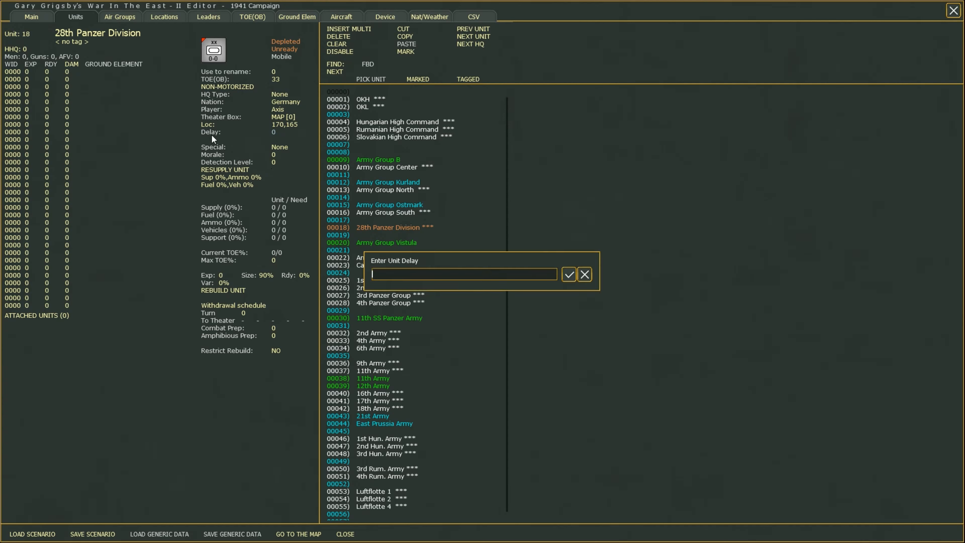
type("2")
key("Return")
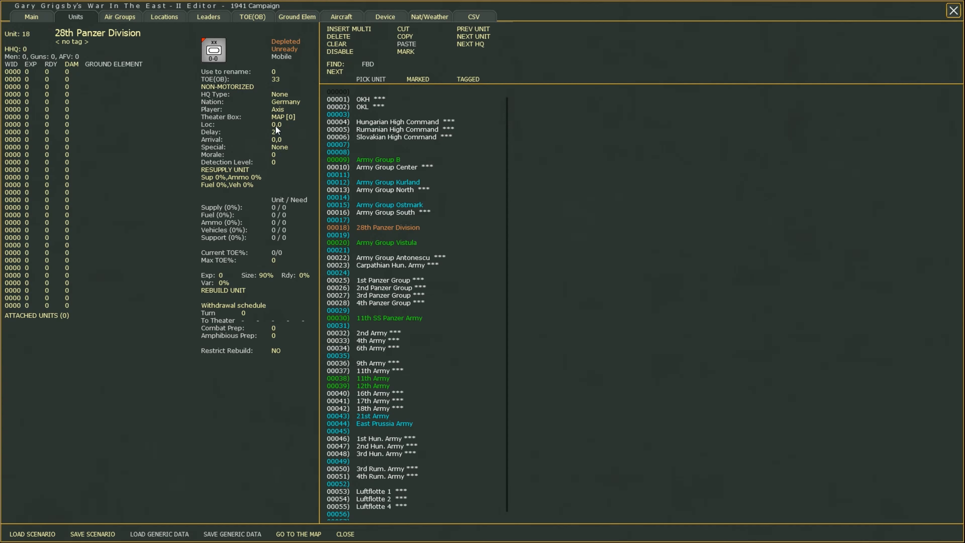
left_click(278, 140)
scroll(387, 283, "down", 2)
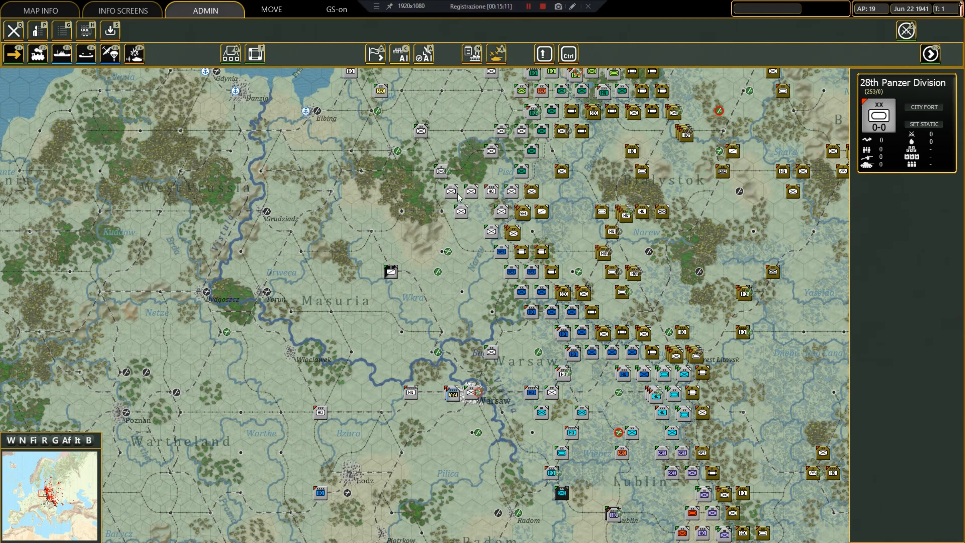
scroll(384, 286, "up", 1)
left_click(372, 313)
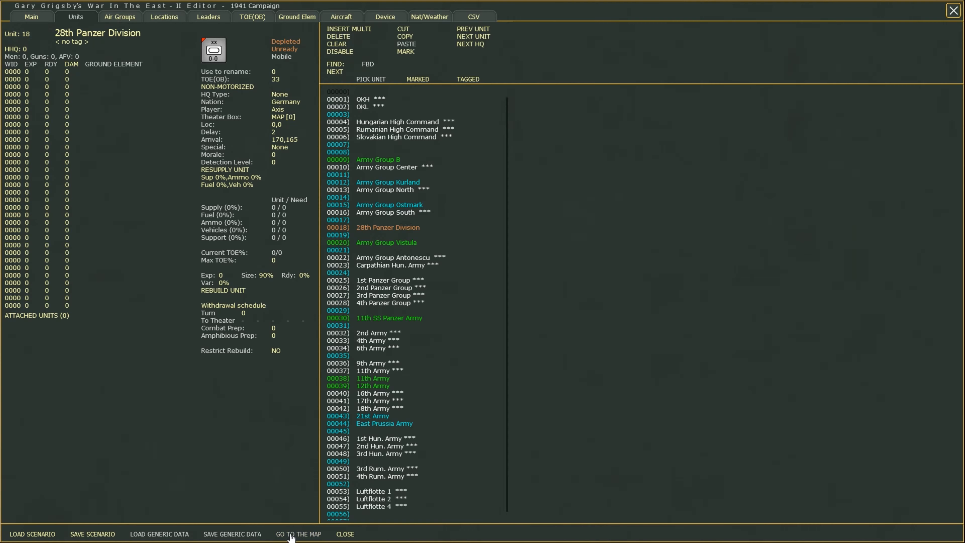
Go to the map, hide the unit counters, and examine the arrival hex at Pultusk.
left_click(281, 140)
scroll(384, 282, "down", 2)
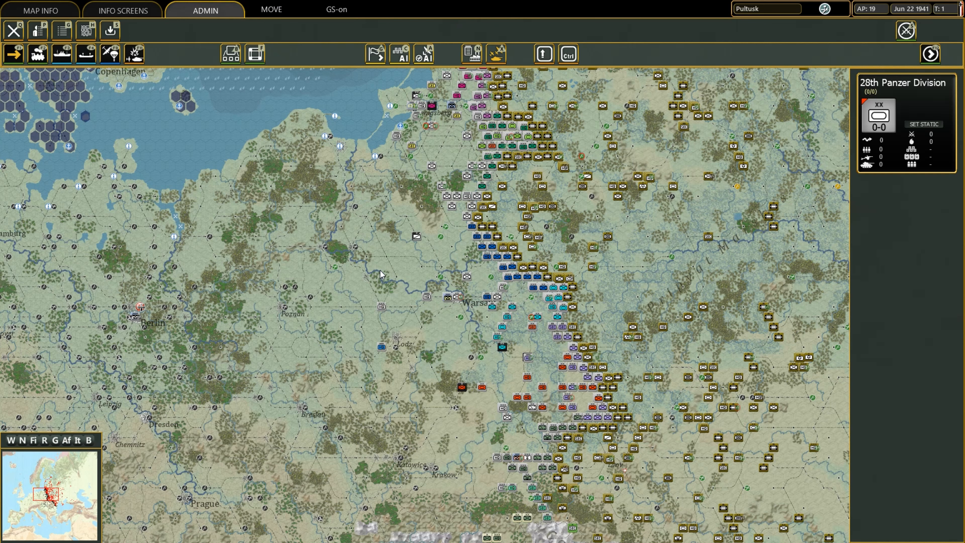
key("u")
left_click(57, 12)
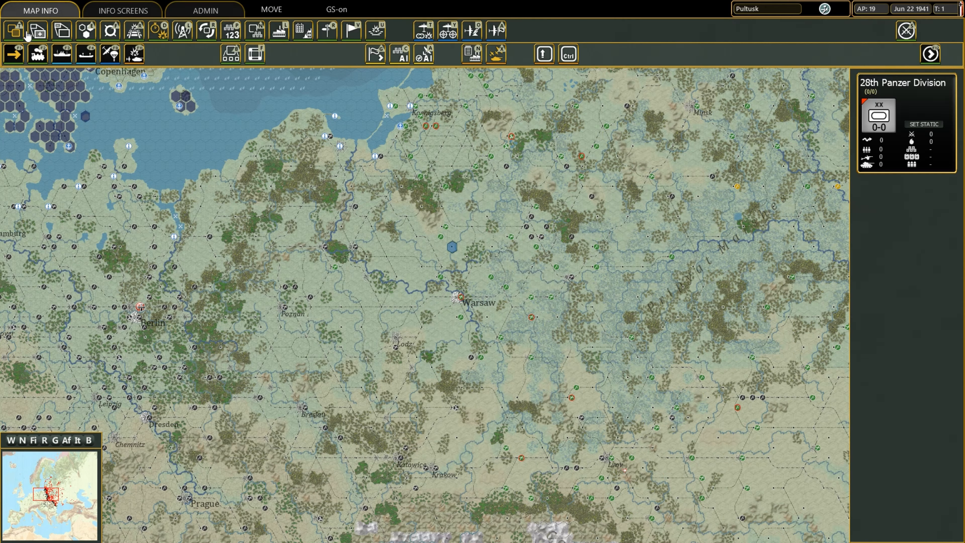
scroll(506, 249, "up", 2)
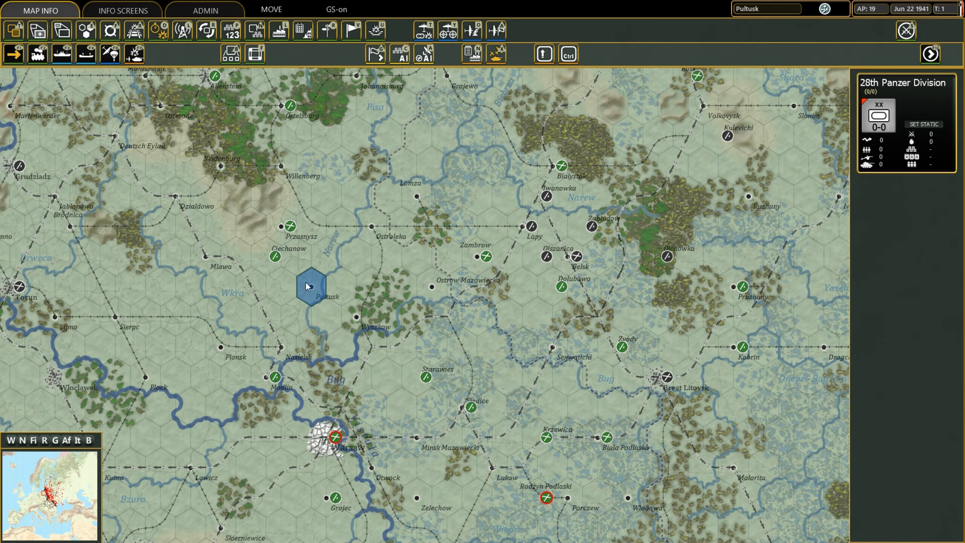
mouse_move(318, 280)
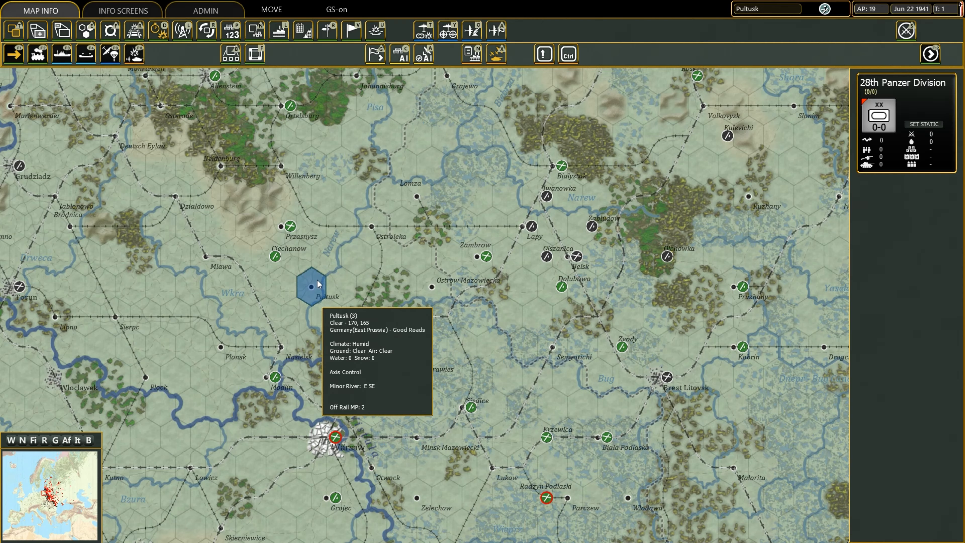
scroll(317, 279, "down", 1)
scroll(375, 289, "down", 1)
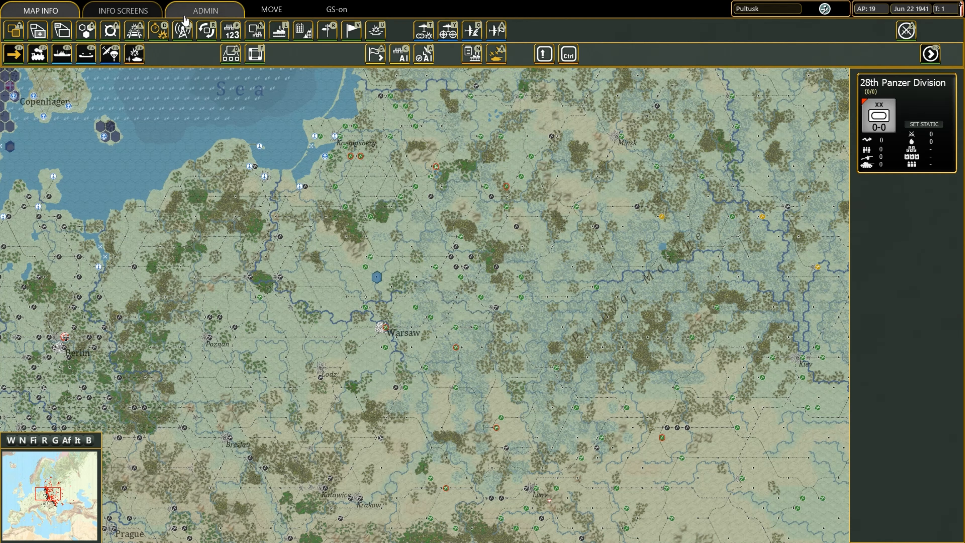
Return to the editor, set the theater box of 28th Panzer Division to 7 - Axis Reserves, and refresh its list entry.
left_click(205, 11)
left_click(14, 32)
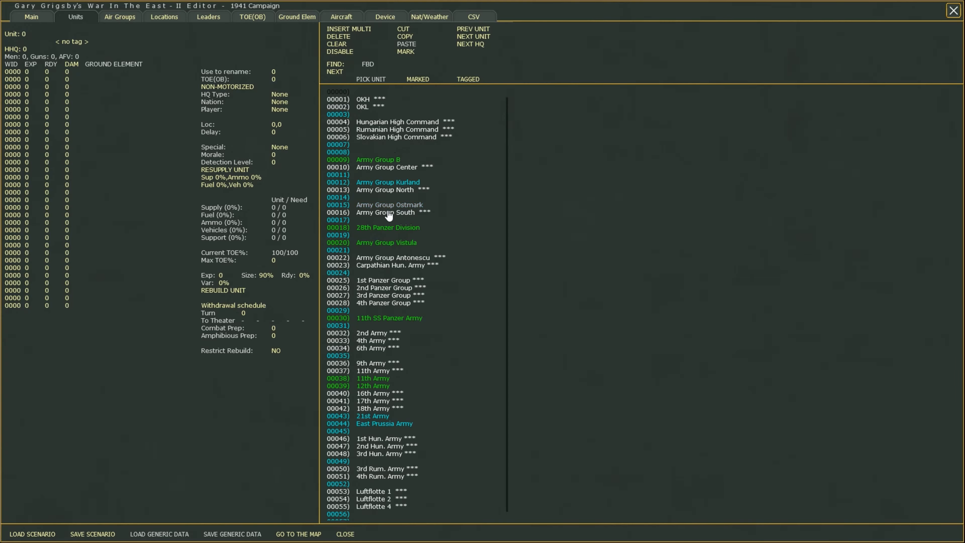
left_click(391, 229)
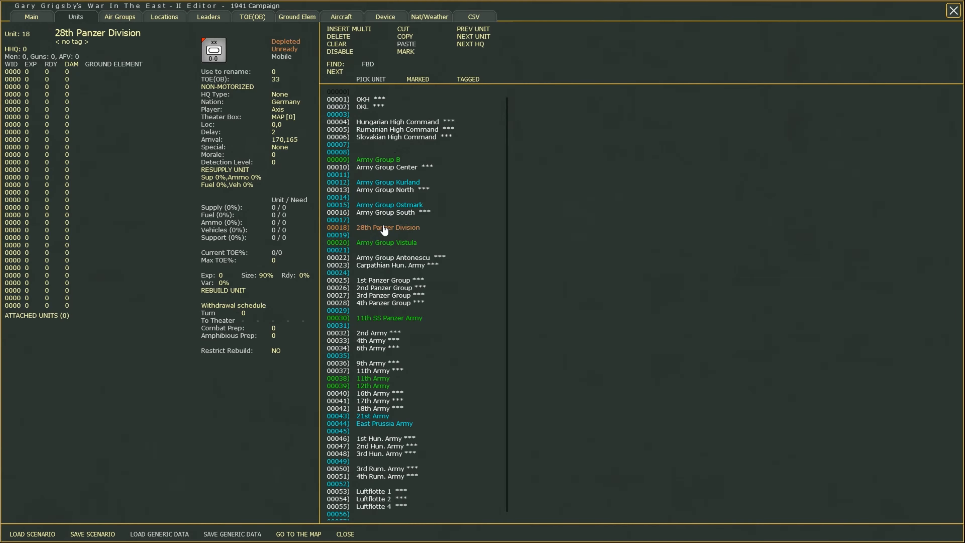
left_click(285, 118)
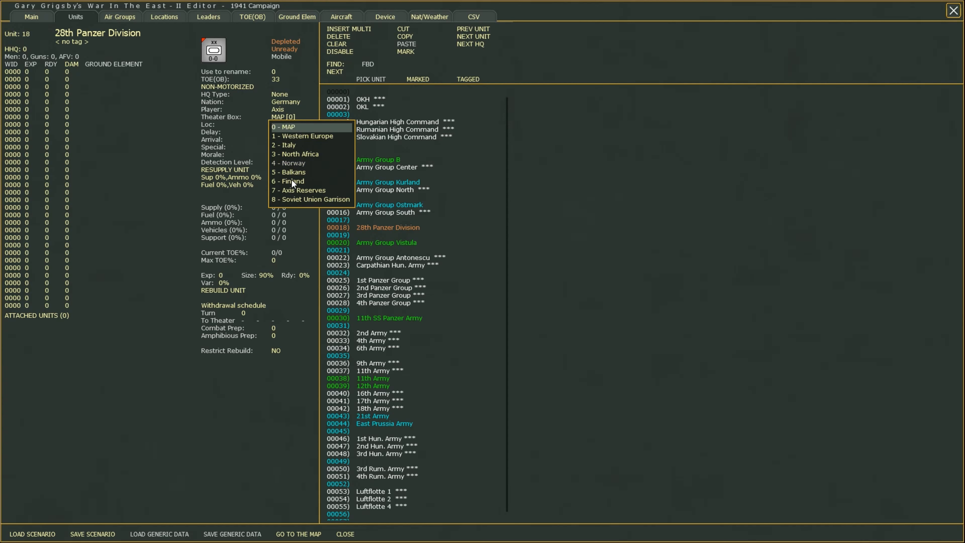
left_click(292, 191)
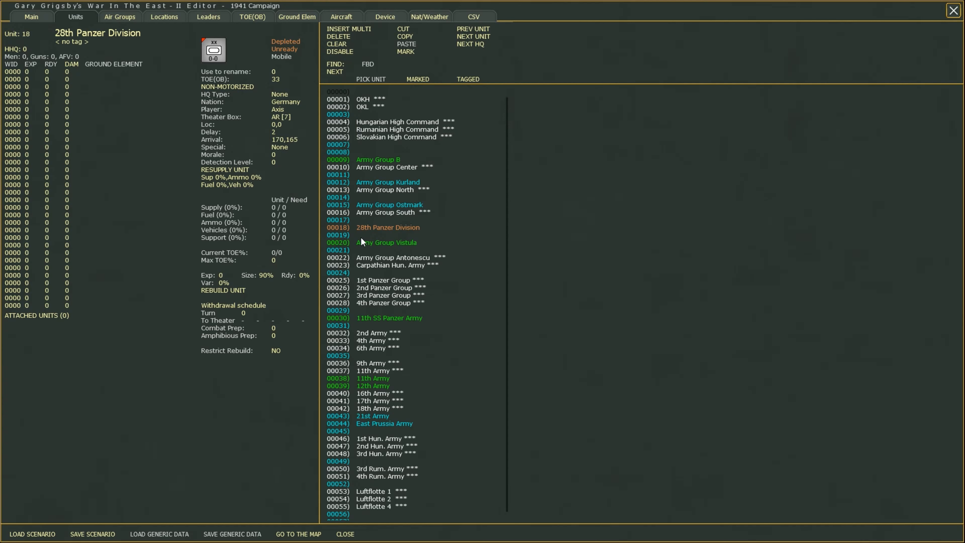
left_click(369, 242)
left_click(370, 229)
left_click(405, 243)
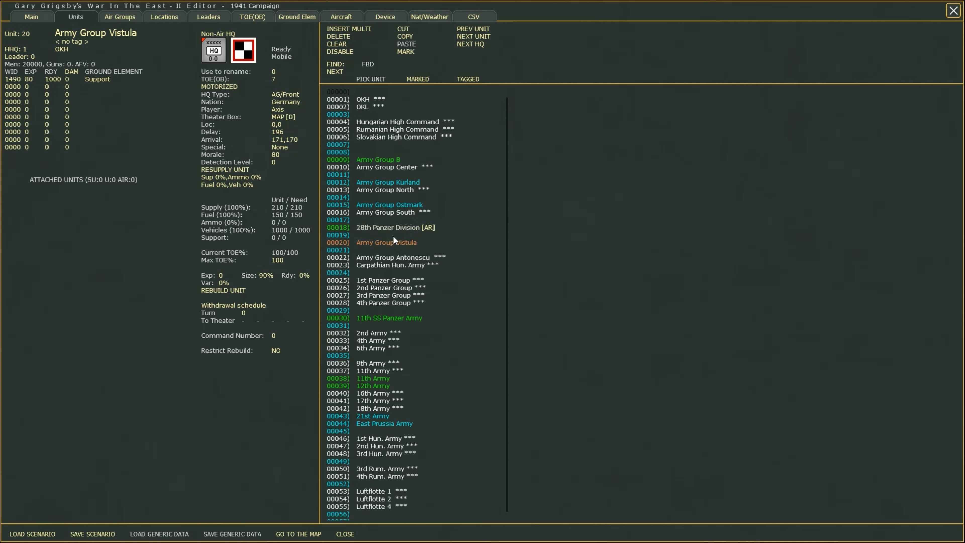
left_click(432, 229)
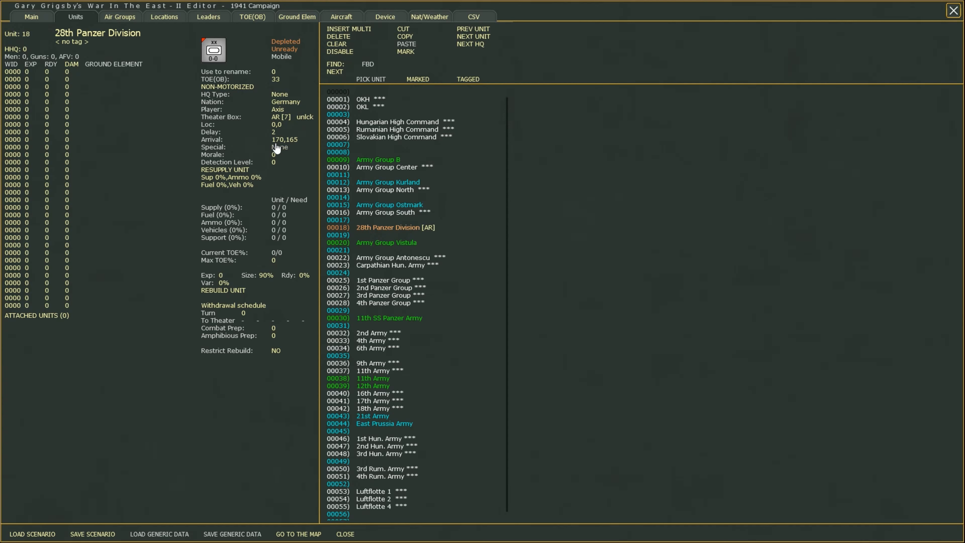
Clear unit slot 18 and recreate the division there from the 41 Tier 1a Panzer Division TOE(OB) with number 28.
left_click(330, 45)
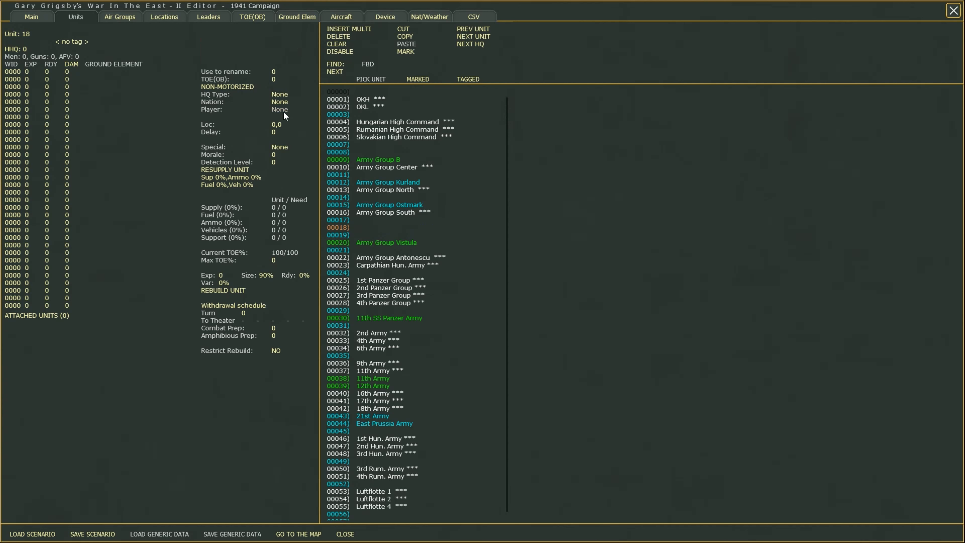
left_click(273, 79)
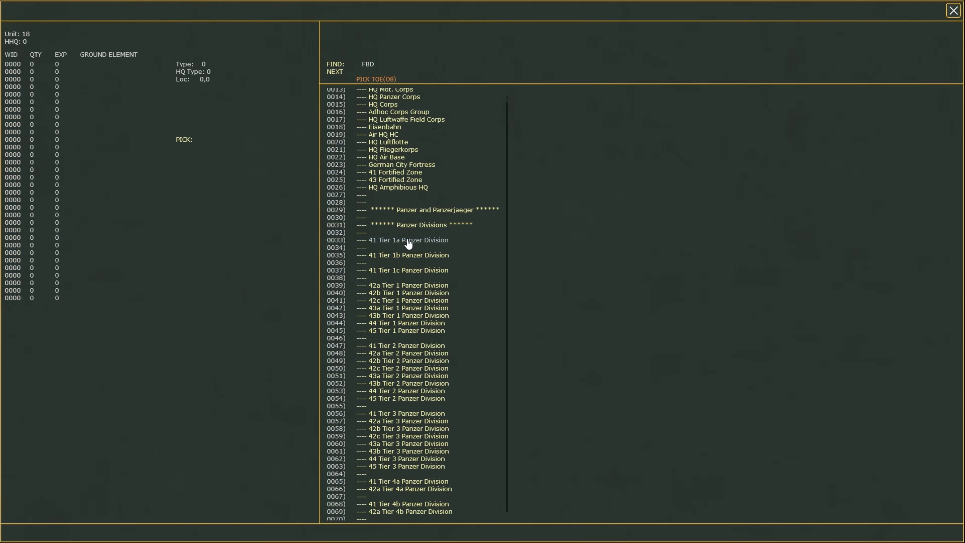
left_click(441, 240)
type("28")
key("Return")
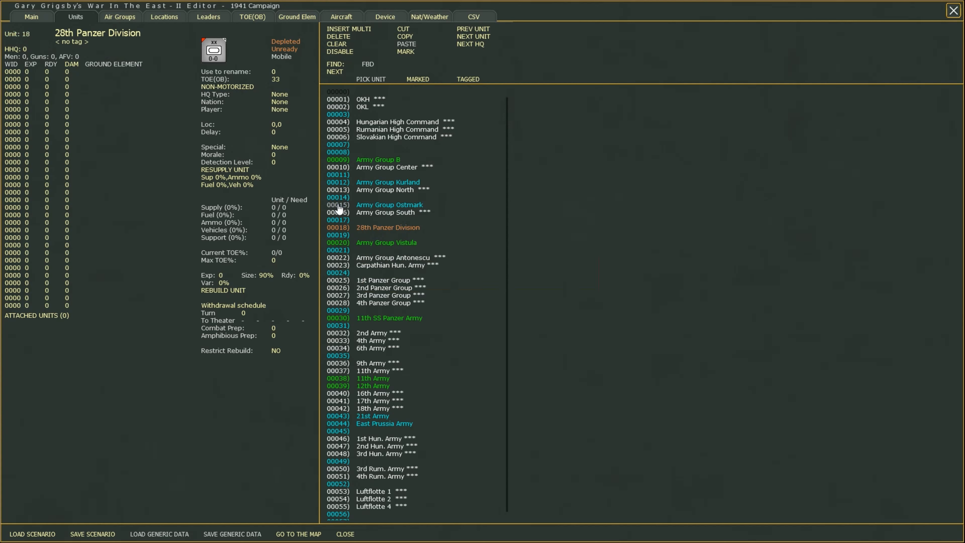
Set the nation of the recreated 28th Panzer Division to Germany and its player to Axis.
left_click(278, 110)
left_click(282, 127)
left_click(289, 125)
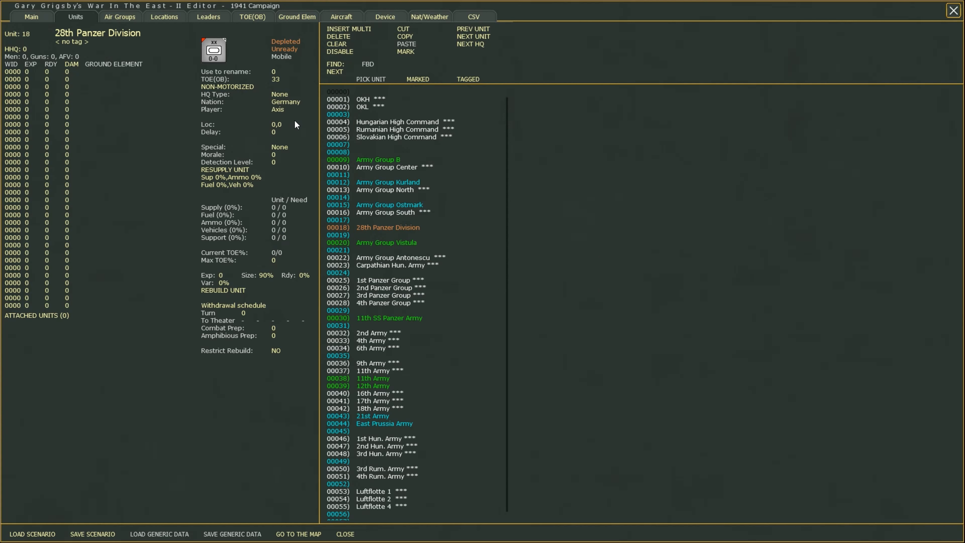
Set the delay of 28th Panzer Division to 2 and its theater box to Axis Reserves, and refresh its list entry.
left_click(275, 133)
type("2")
key("Return")
left_click(282, 117)
left_click(302, 190)
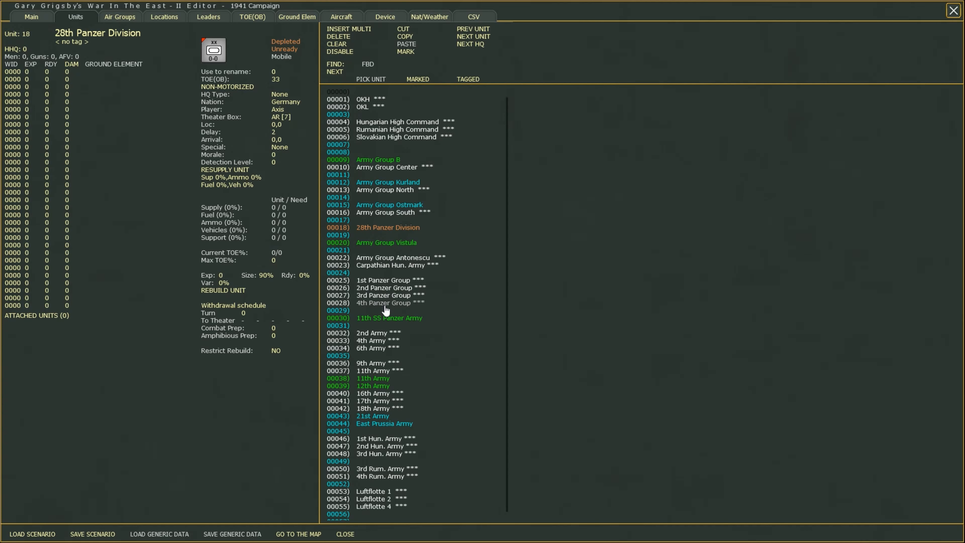
left_click(381, 296)
left_click(371, 230)
Go to the map and examine the hex options at Poznan, including the reserve arrival hex choice, and the surrounding front.
left_click(297, 534)
scroll(489, 281, "down", 4)
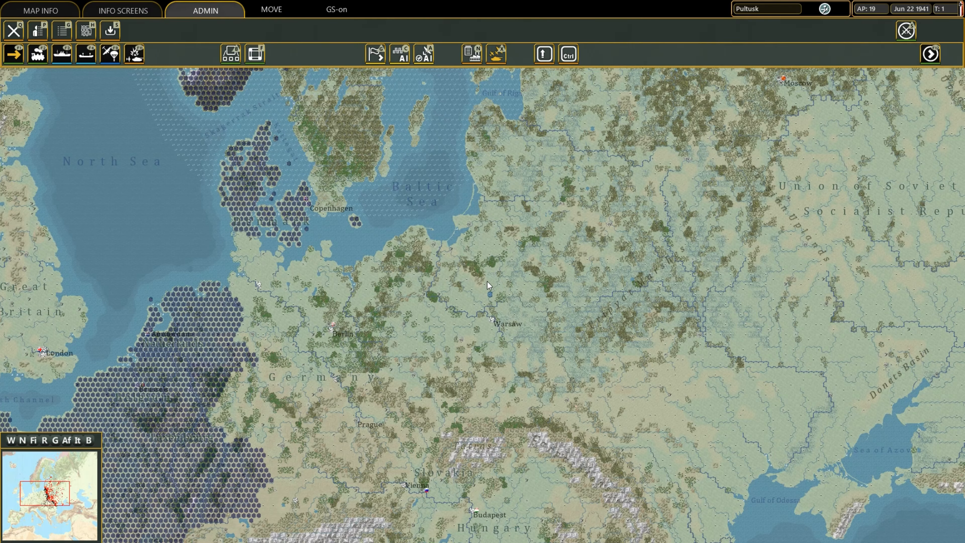
scroll(488, 290, "up", 4)
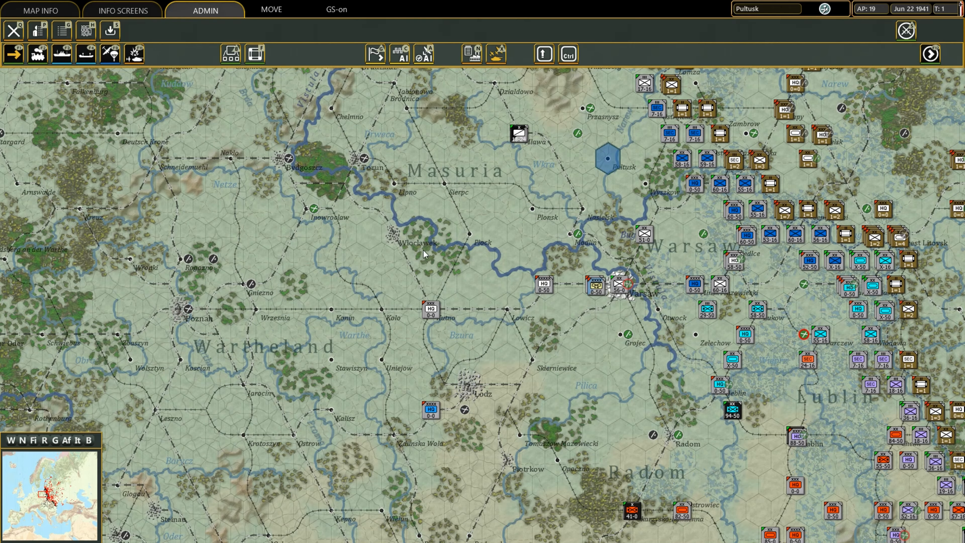
right_click(185, 310)
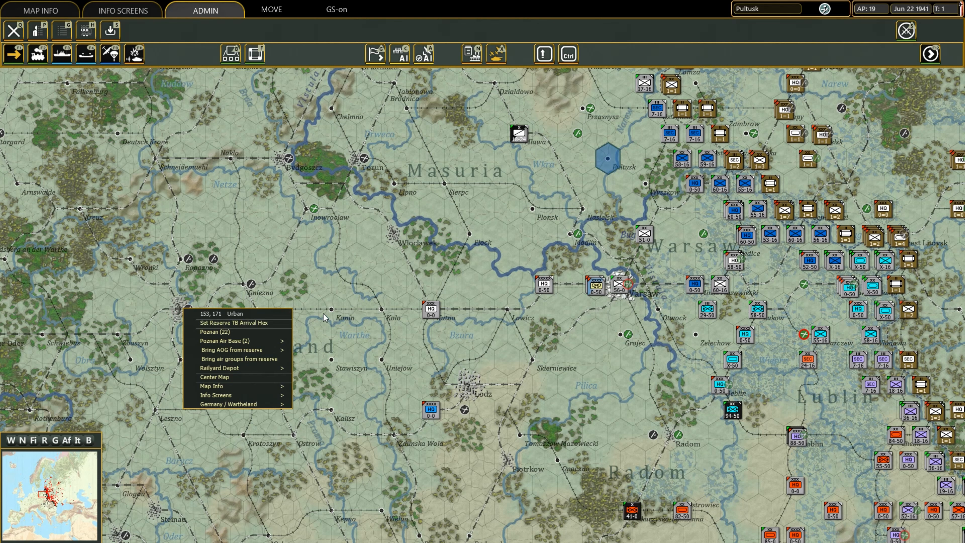
scroll(329, 311, "down", 1)
scroll(494, 281, "down", 1)
left_click_drag(509, 277, 436, 284)
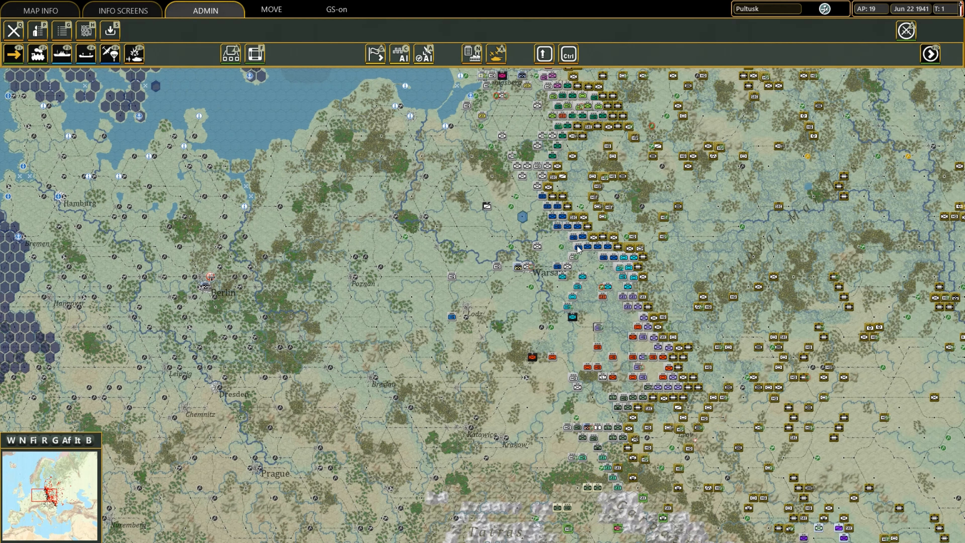
scroll(436, 284, "up", 1)
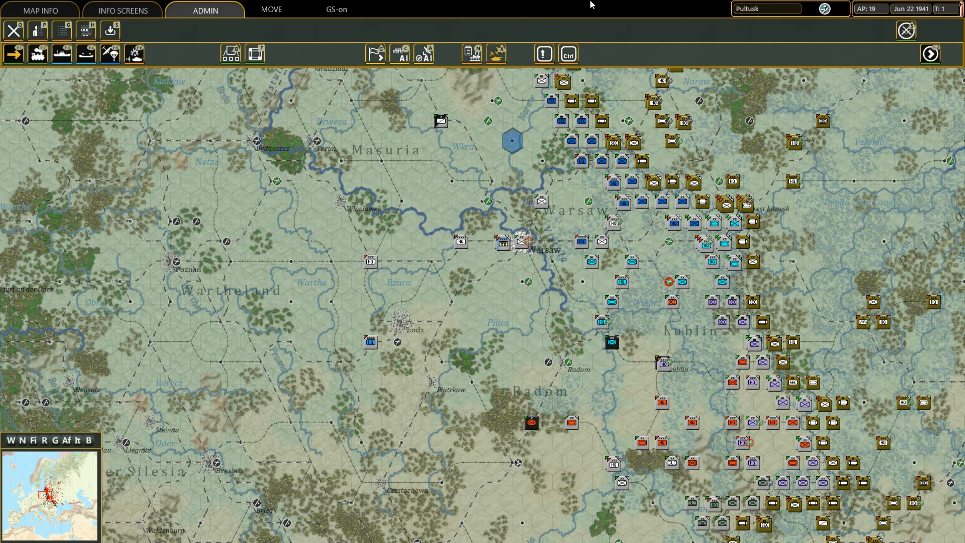
Hide the unit counters, examine the hex options at Warsaw, select the hex west of it, and shade enemy-controlled territory.
key("space")
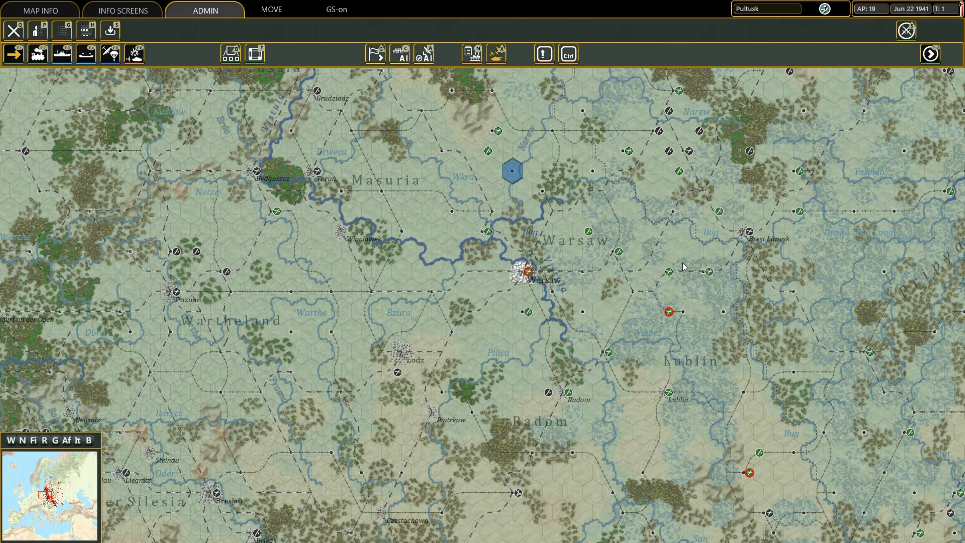
scroll(724, 272, "up", 1)
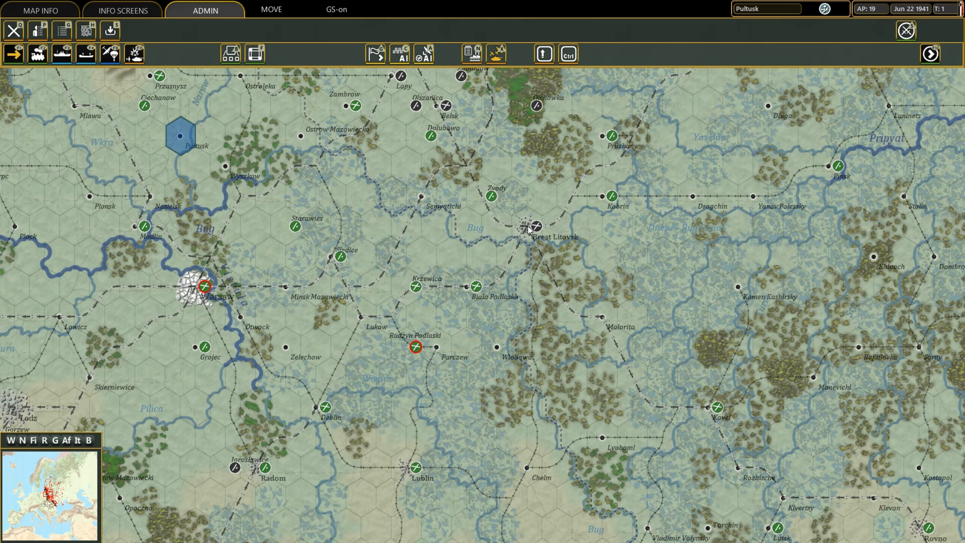
scroll(529, 232, "down", 1)
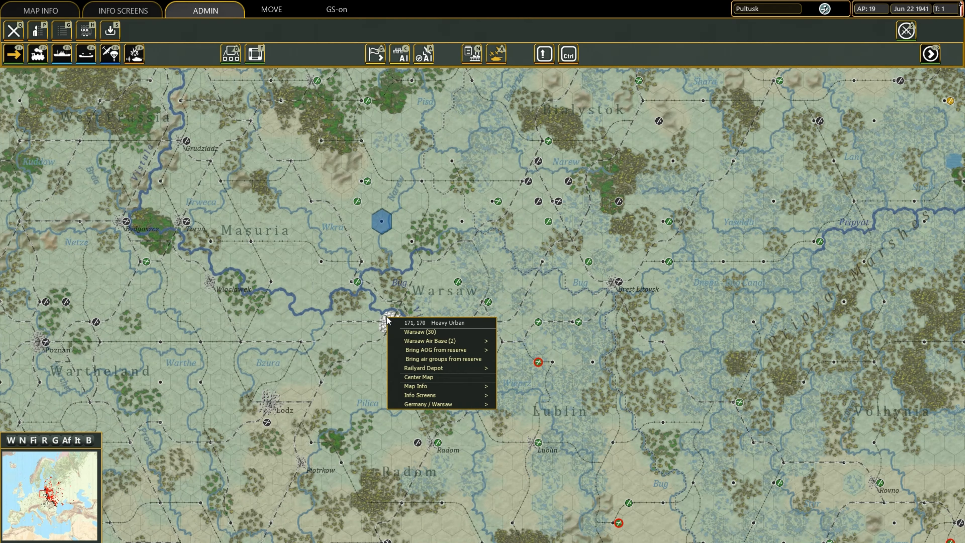
left_click(350, 321)
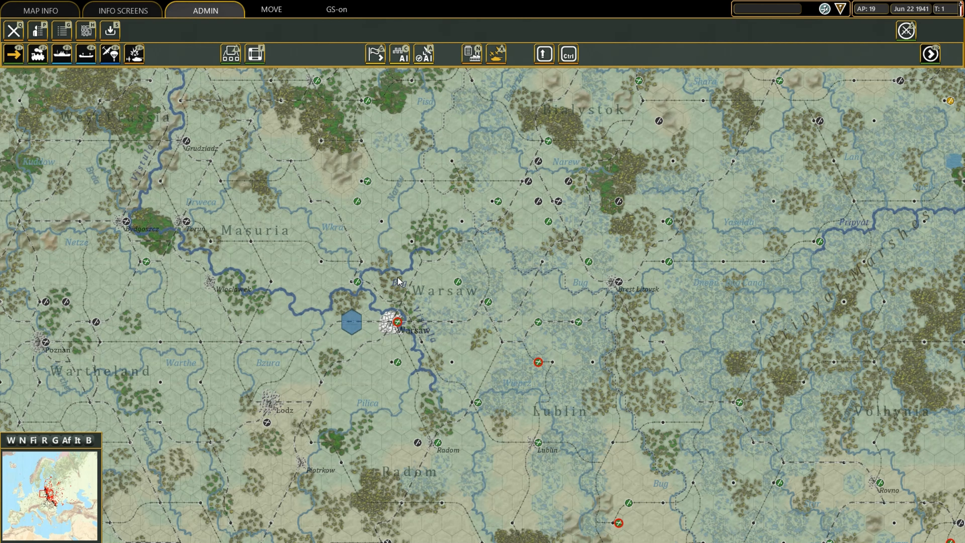
key("e")
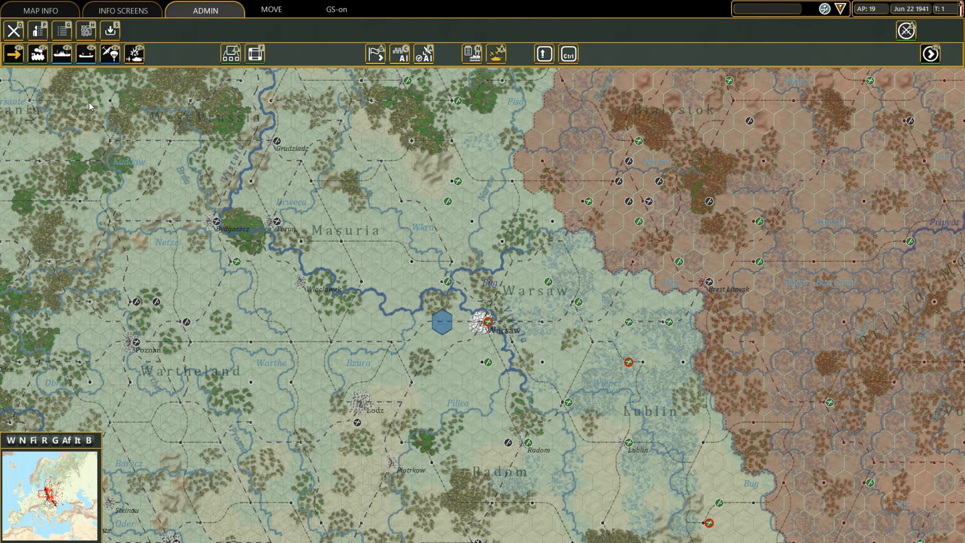
Return to the editor and review the Special type options for 28th Panzer Division without choosing one.
left_click(14, 30)
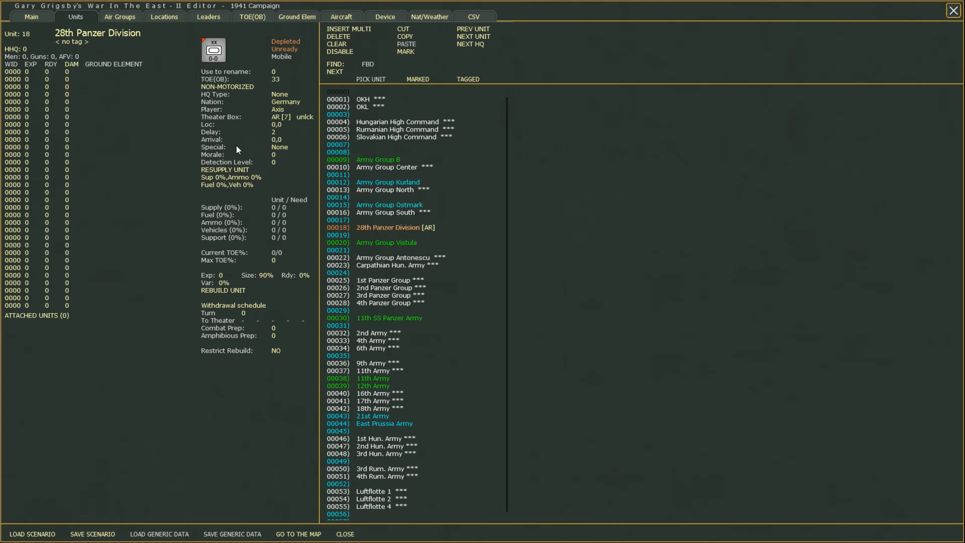
left_click(281, 153)
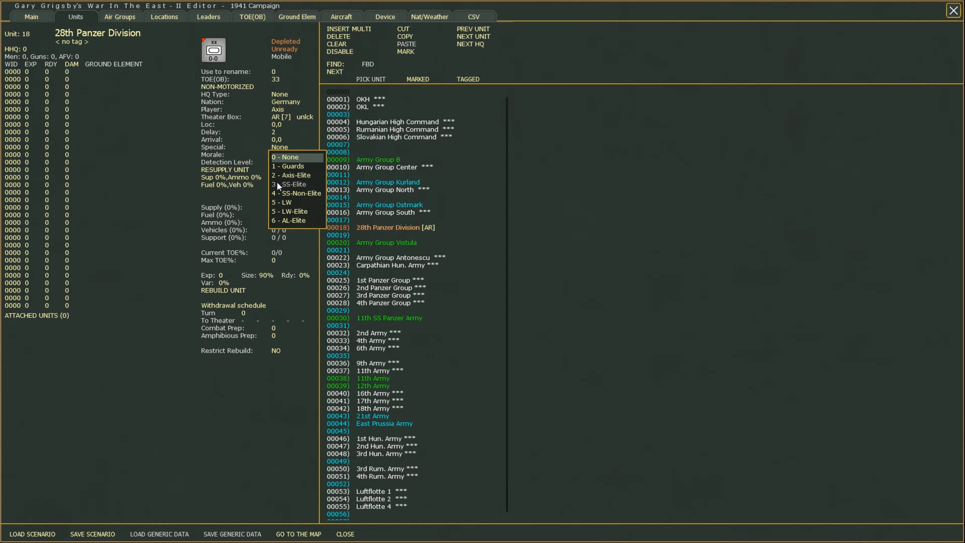
left_click(257, 142)
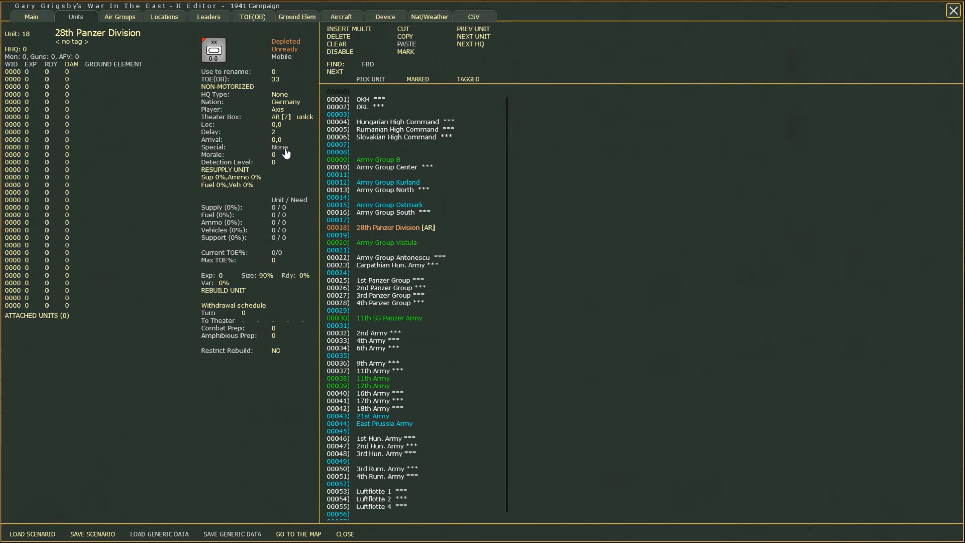
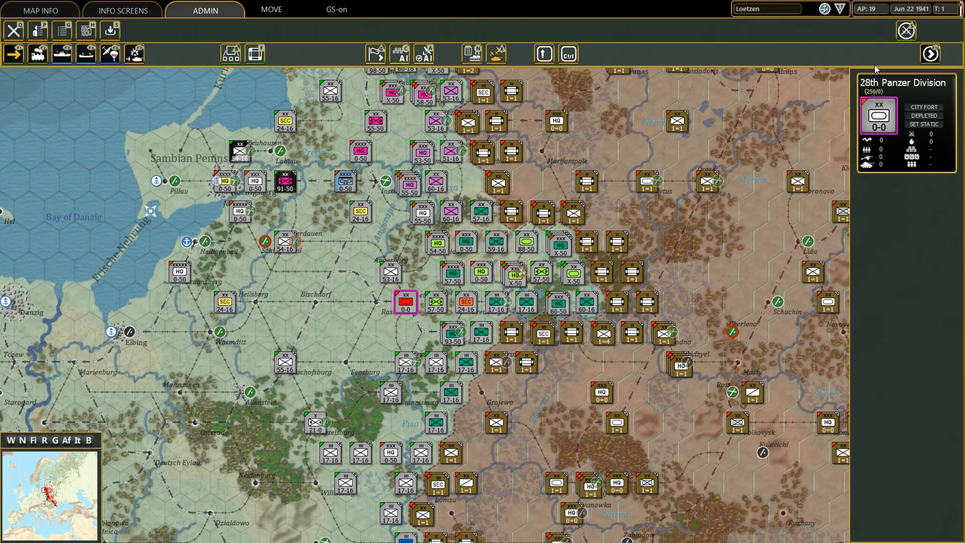
Assign 28th Panzer Division near Loetzen to XXXIX Mot. Corps as its new headquarters.
double_click(413, 301)
left_click(432, 76)
left_click(55, 13)
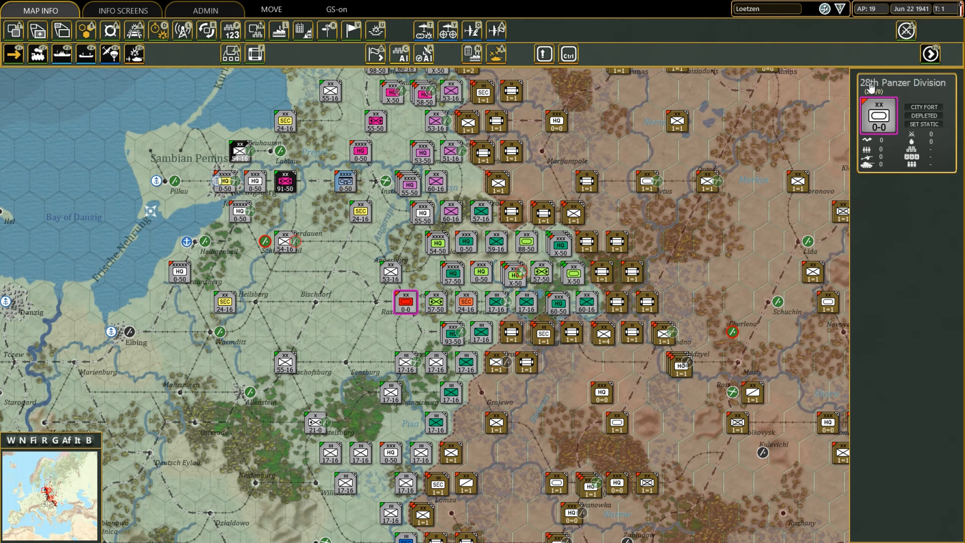
left_click(879, 115)
left_click(201, 210)
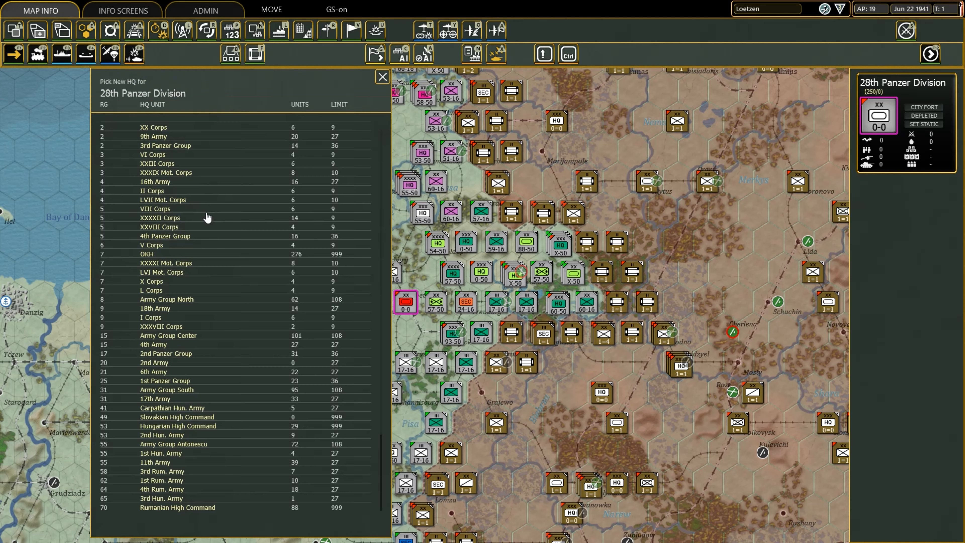
left_click(184, 172)
left_click(436, 79)
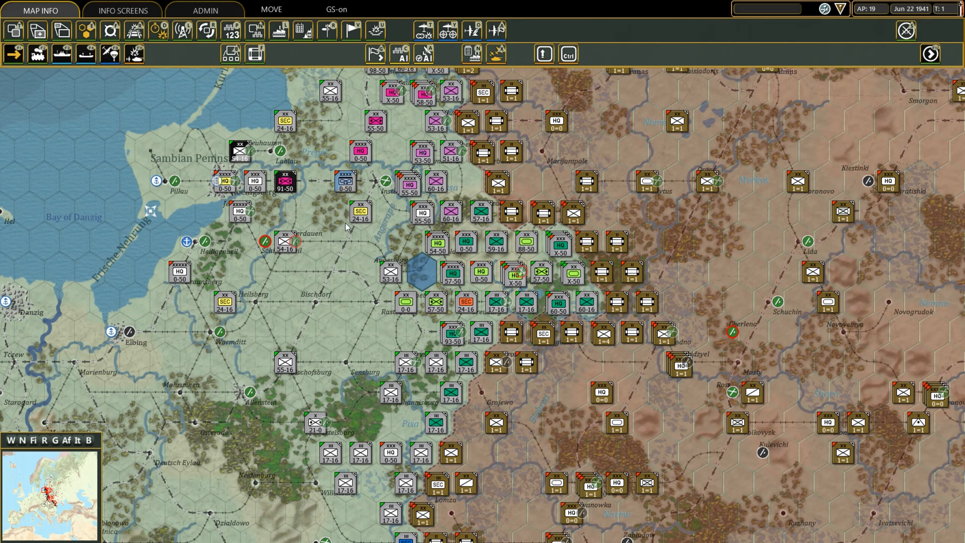
Open 28th Panzer Division in the editor from the map and set its build experience to 80 and size to 100%.
left_click(878, 84)
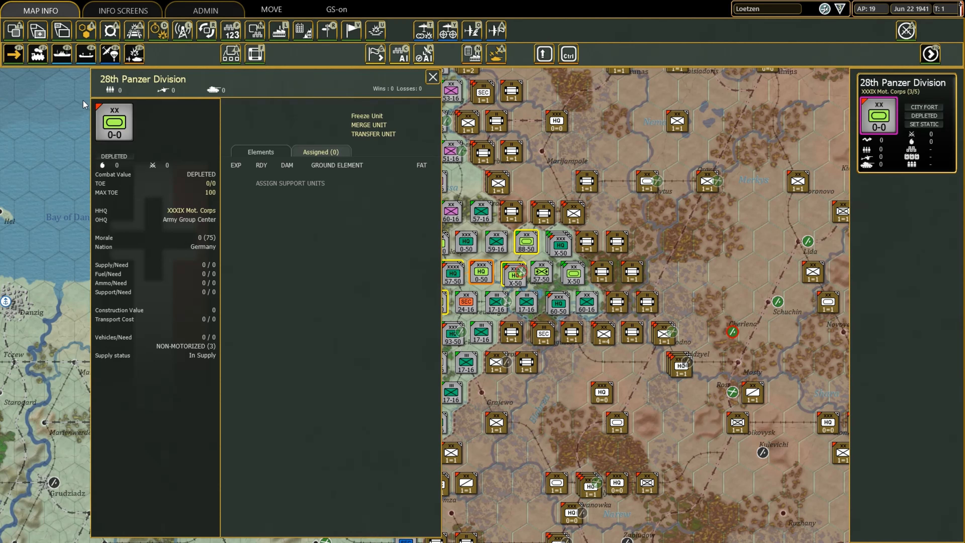
left_click(131, 81)
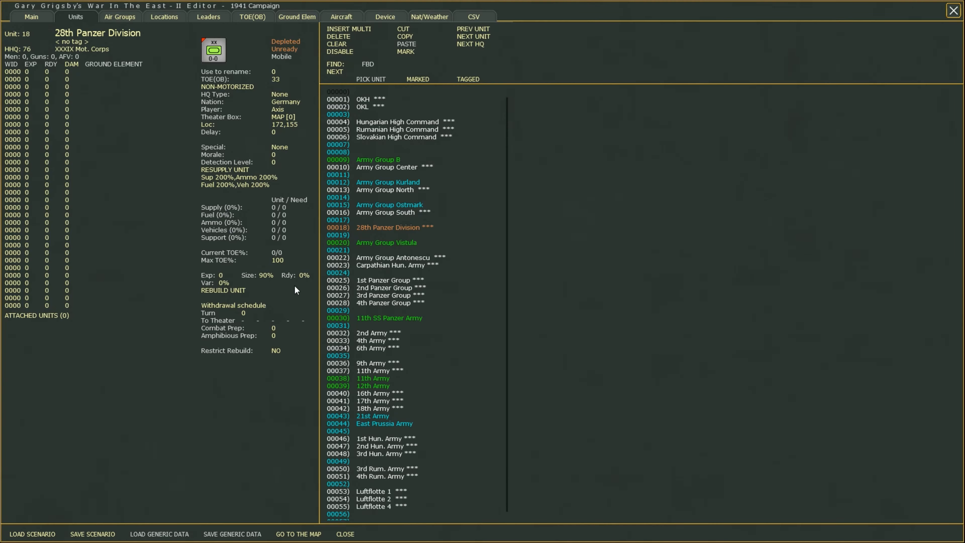
left_click(221, 276)
type("80")
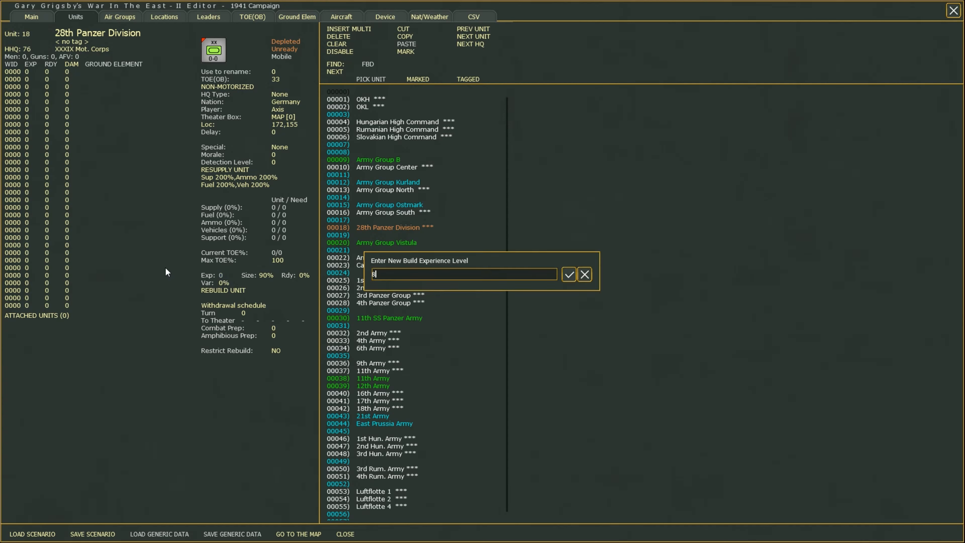
key("Return")
left_click(265, 276)
type("100")
key("Return")
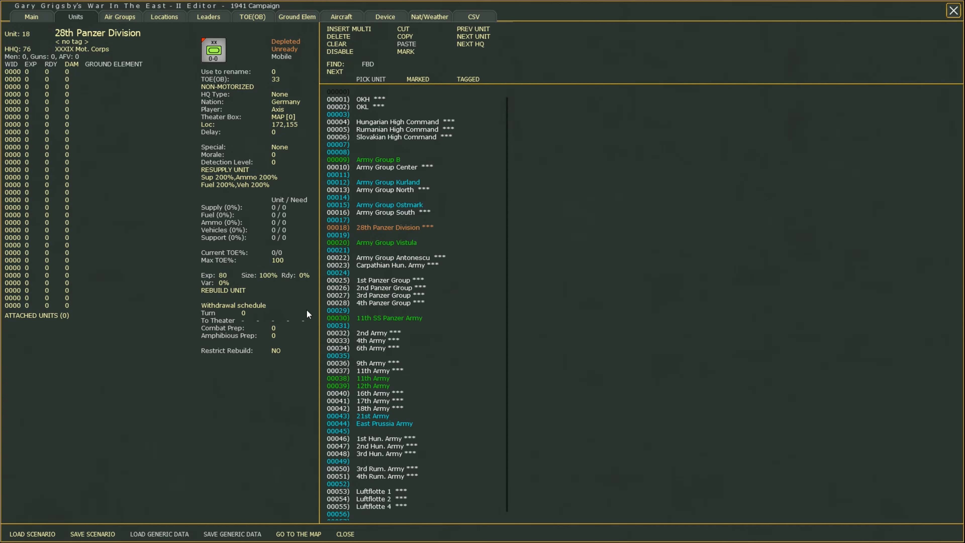
Set the division's build ready level to 95% and its variation to 10%.
left_click(305, 275)
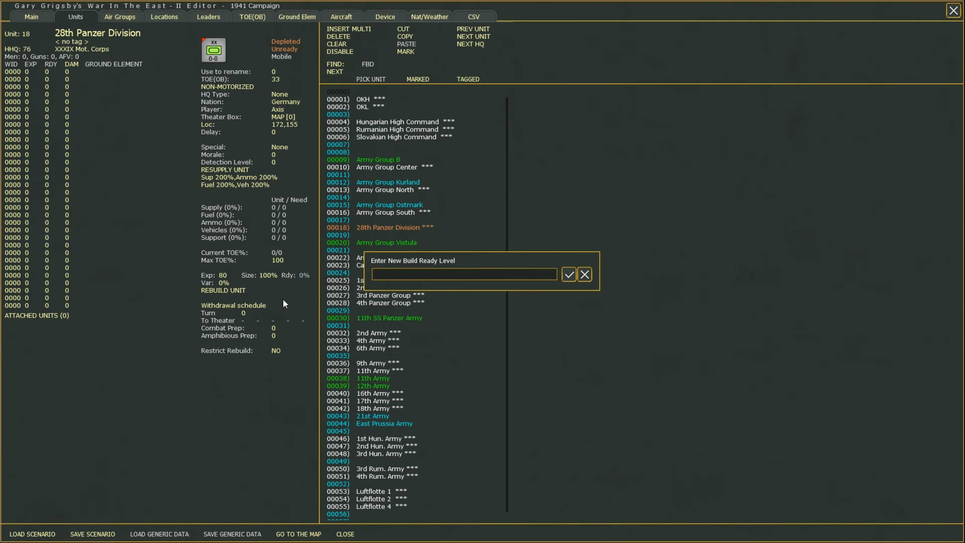
type("95")
key("Return")
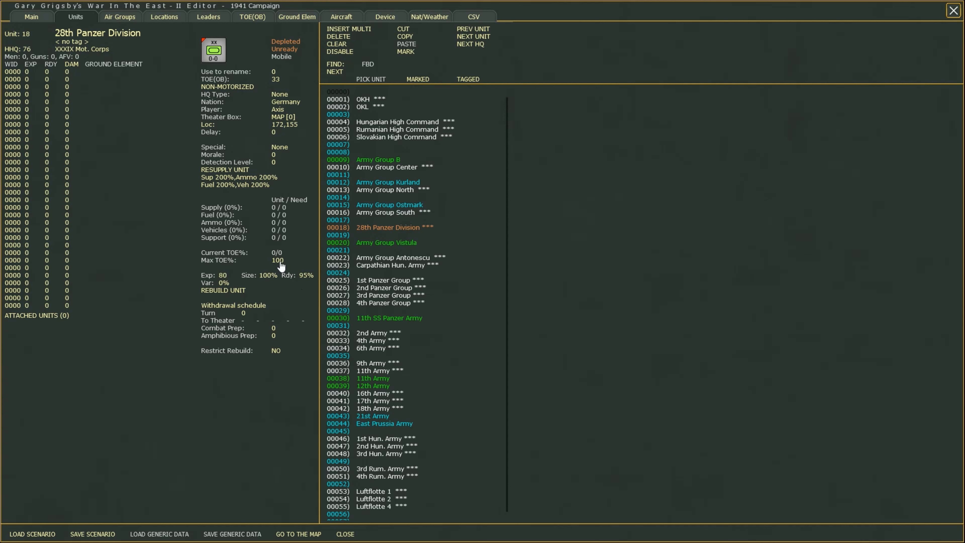
left_click(222, 284)
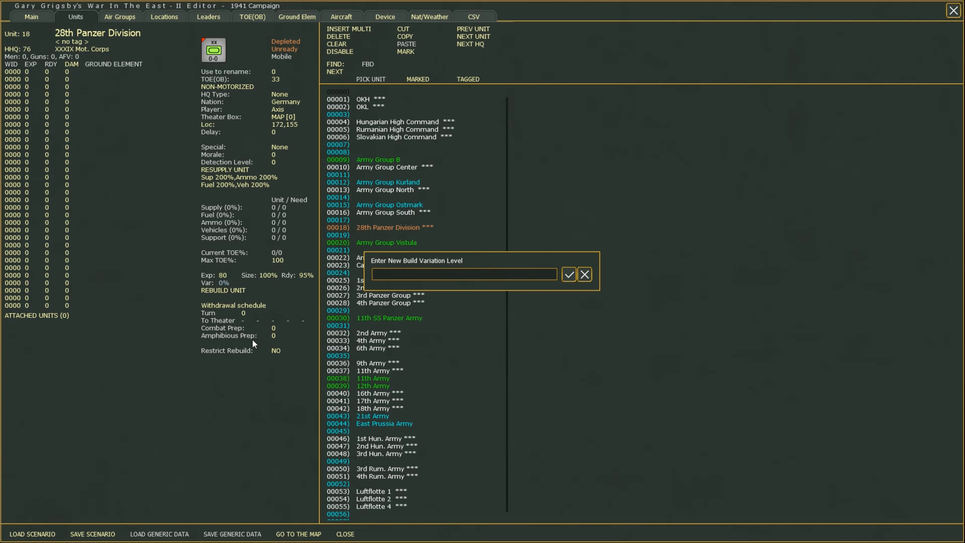
type("10")
key("Return")
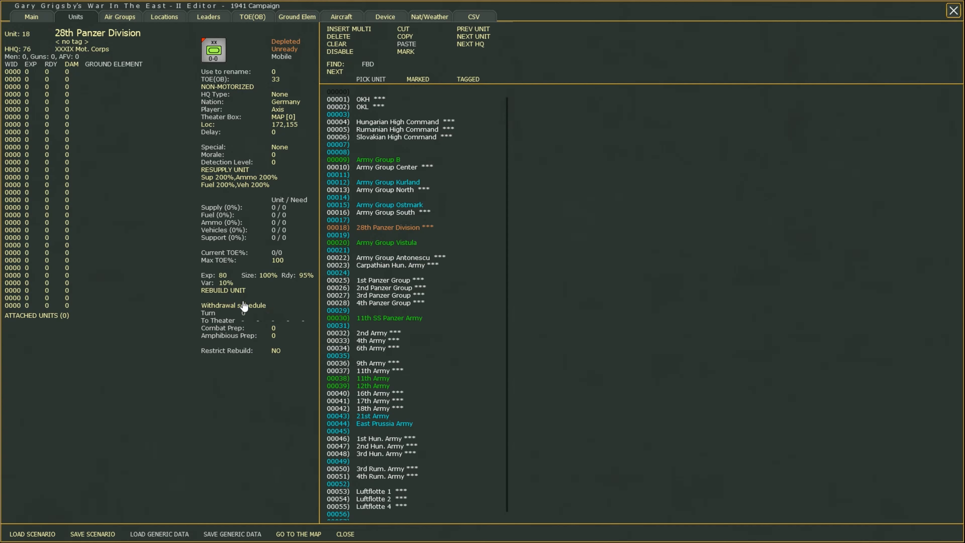
Rebuild 28th Panzer Division several times with the 10% variation, and resupply it.
left_click(243, 292)
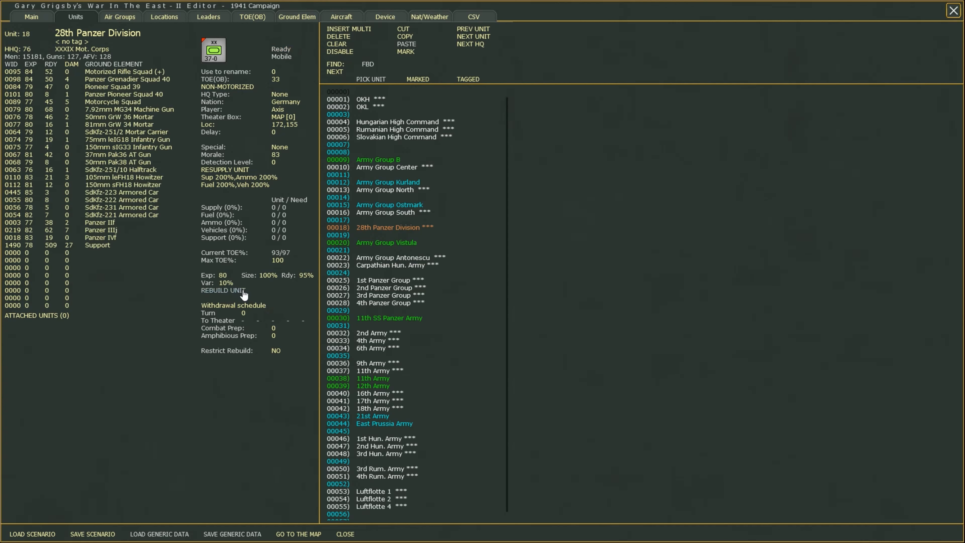
left_click(242, 291)
left_click(242, 291)
left_click(242, 292)
left_click(242, 291)
left_click(240, 291)
left_click(227, 171)
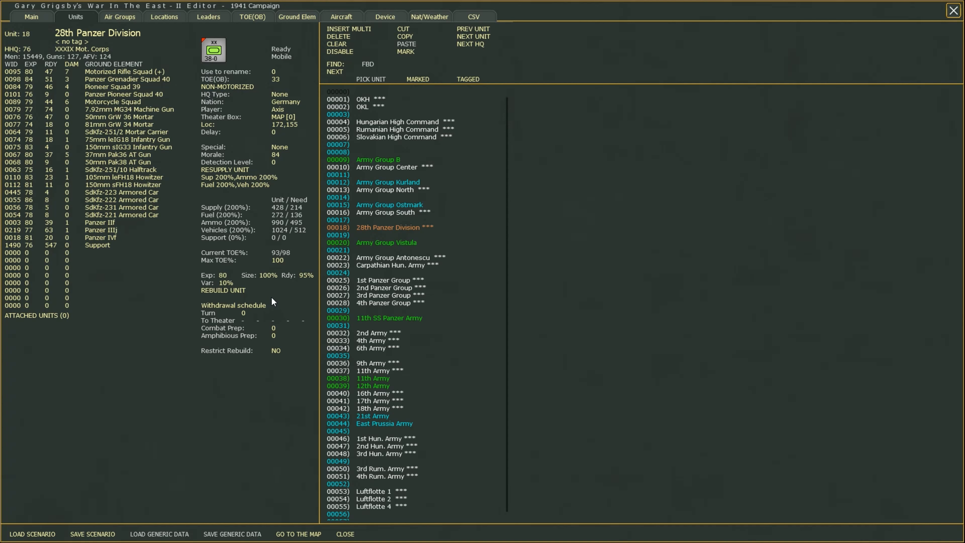
Set the division's build variation to 0% and ready level to 100%, and rebuild the unit.
left_click(231, 281)
type("0")
key("Return")
left_click(304, 274)
type("100")
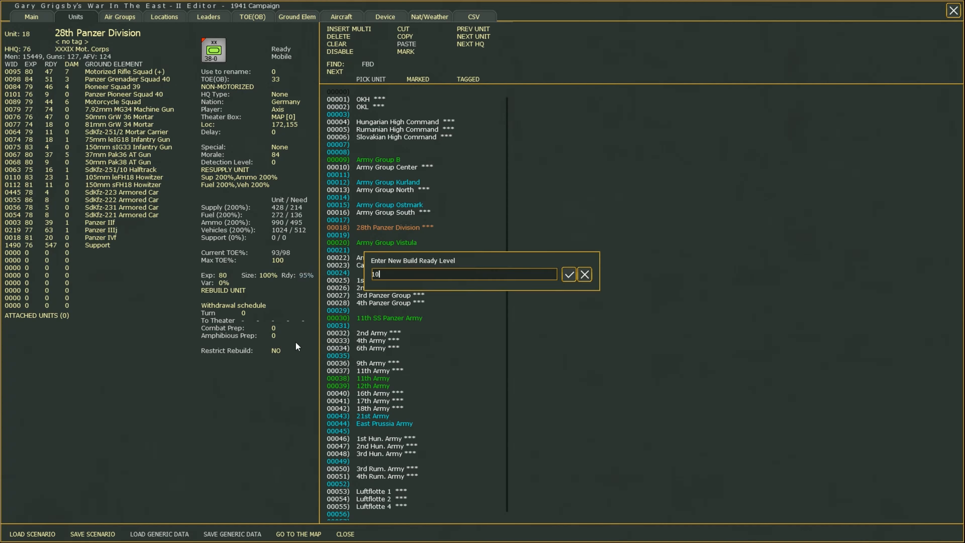
key("Return")
left_click(239, 291)
Set the division's supply, ammo, fuel and vehicle percentages to 200% each, and resupply the unit.
left_click(225, 177)
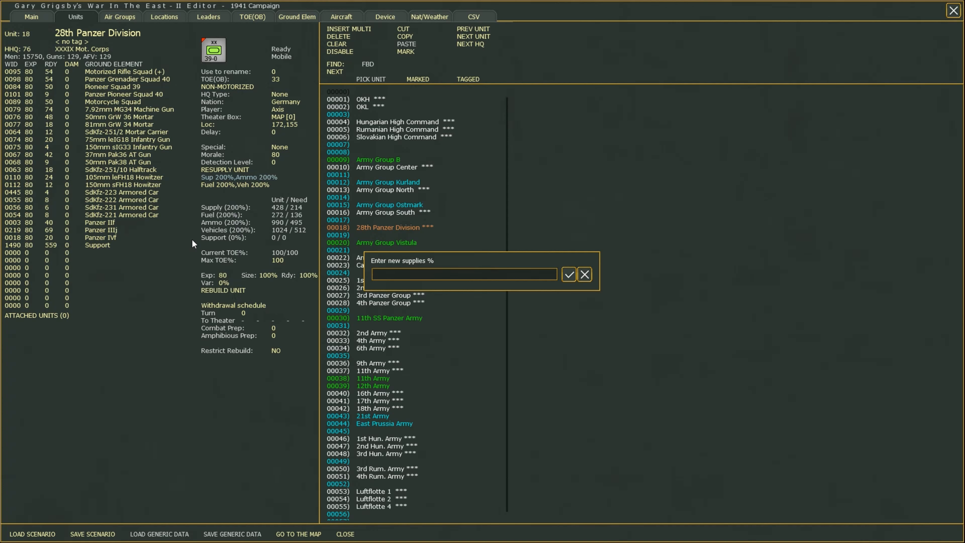
key("Return")
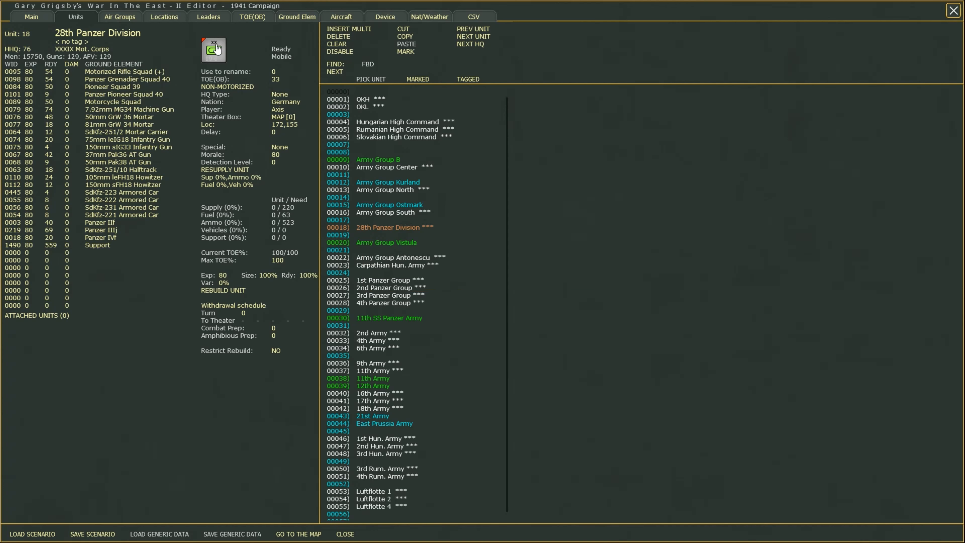
left_click(215, 178)
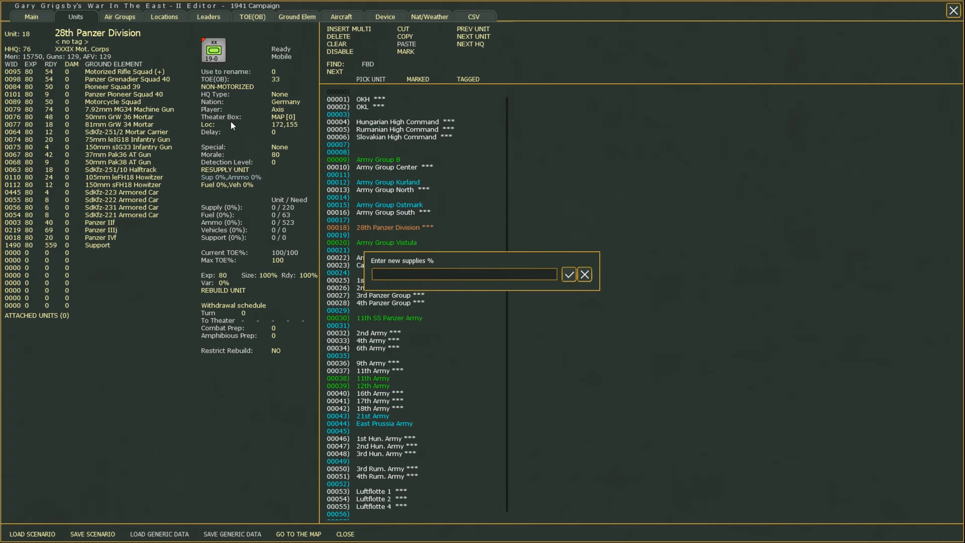
type("200")
key("Return")
type("200")
key("Return")
type("200")
key("Return")
type("200")
key("Return")
left_click(225, 170)
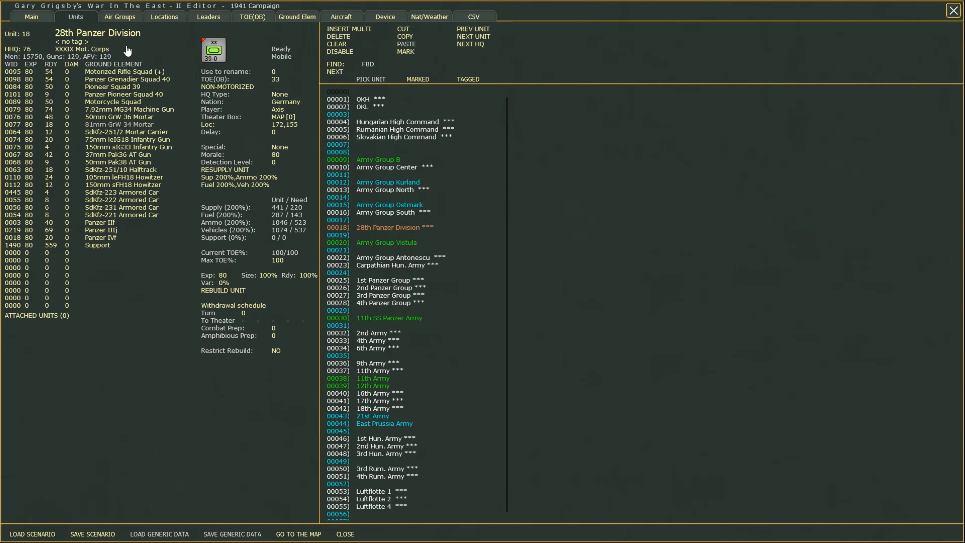
Schedule the first withdrawal of 28th Panzer Division for turn 5 to theater box WE.
left_click(244, 314)
key("Return")
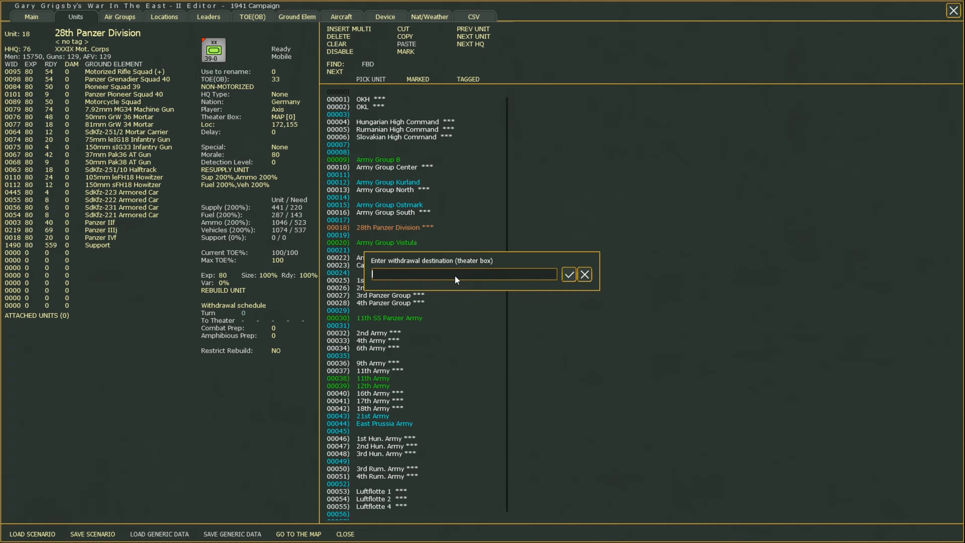
type("WE")
key("Return")
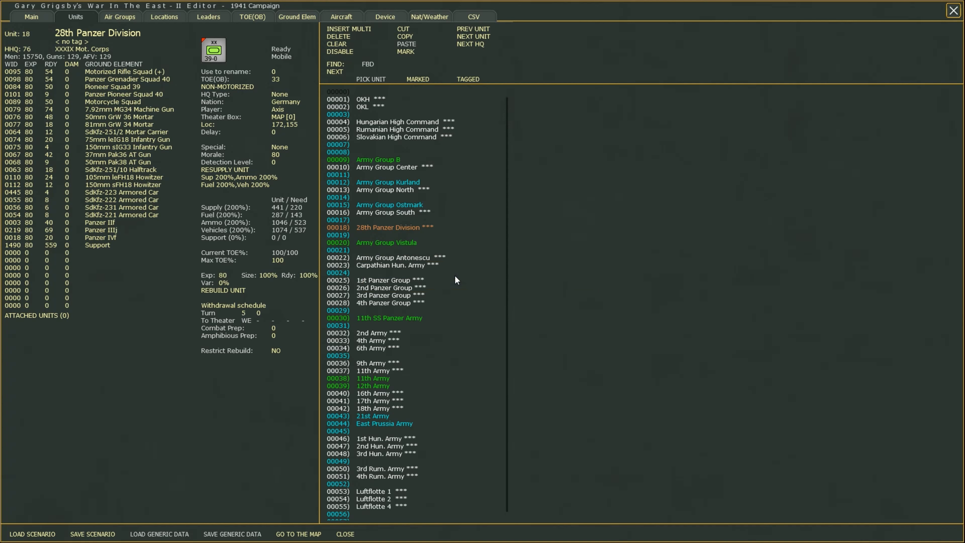
Try changing the withdrawal destination of 28th Panzer Division to theater box DIS, and then to EM.
left_click(244, 313)
key("Return")
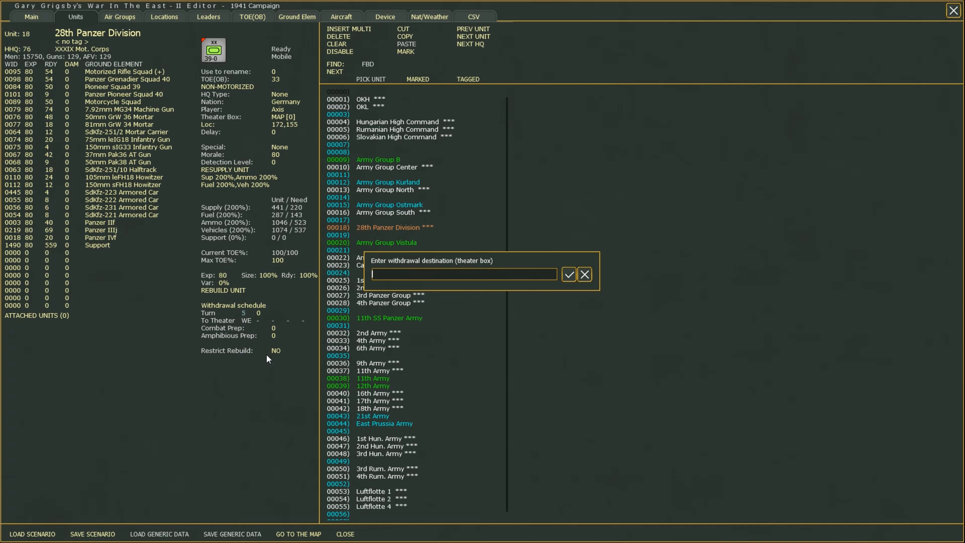
type("DIS")
key("Return")
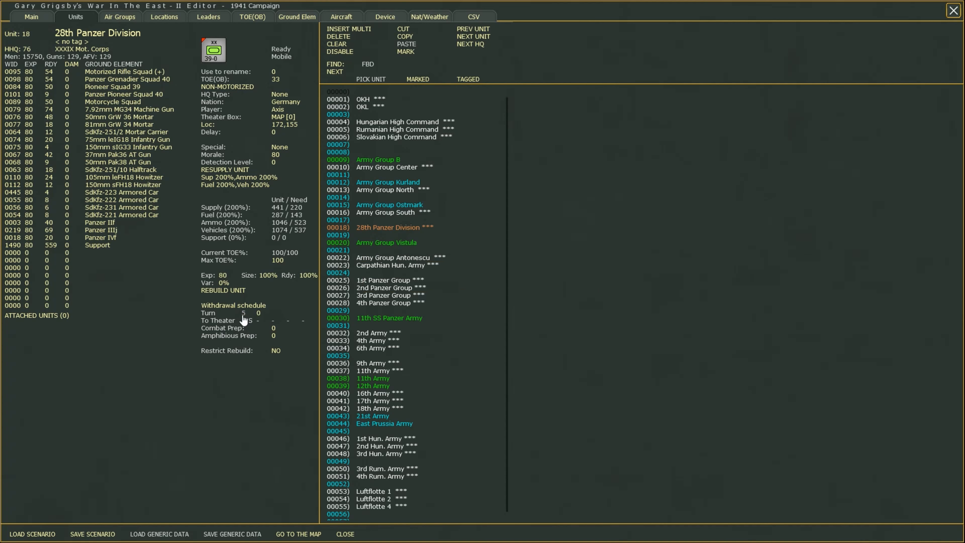
left_click(242, 316)
key("Return")
type("EM")
key("Return")
Clear the scheduled withdrawal of 28th Panzer Division and set its combat preparation to 100.
left_click(243, 315)
key("Return")
left_click(273, 327)
type("100")
key("Return")
left_click(275, 351)
left_click(278, 351)
Run the scenario check utility on the 1941 Campaign without ignoring delayed units.
left_click(31, 17)
left_click(415, 506)
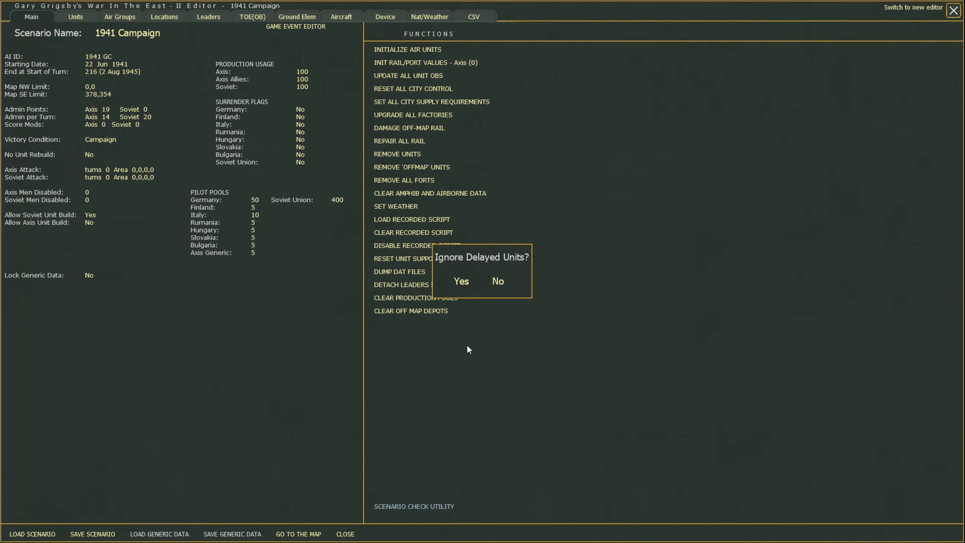
left_click(497, 288)
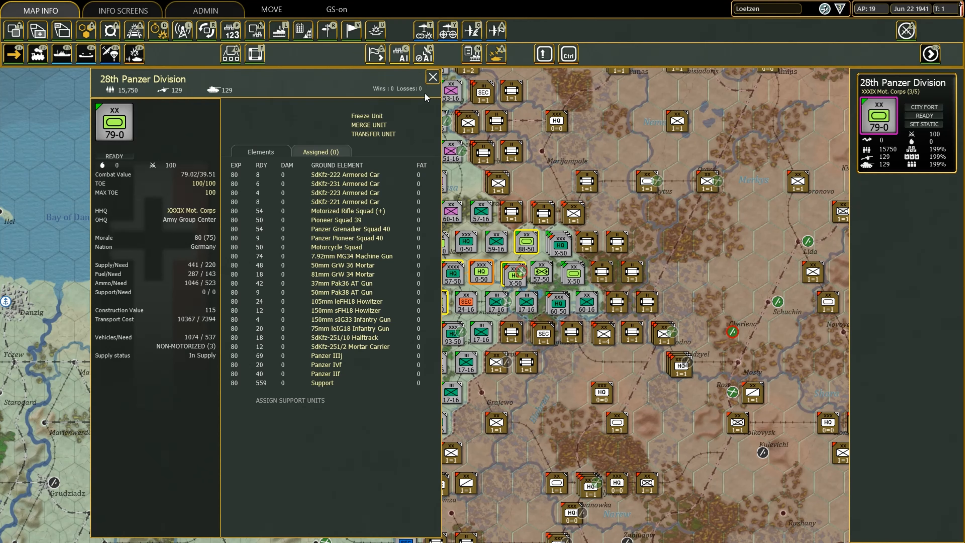
Return from the map to the scenario editor and set 28th Panzer Division to MOTORIZED.
left_click(432, 79)
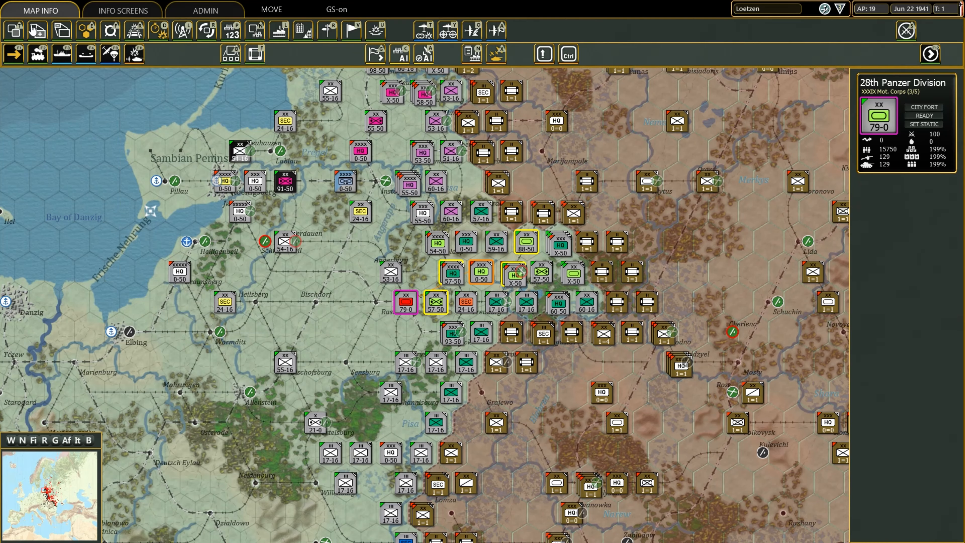
left_click(174, 9)
left_click(15, 31)
left_click(79, 19)
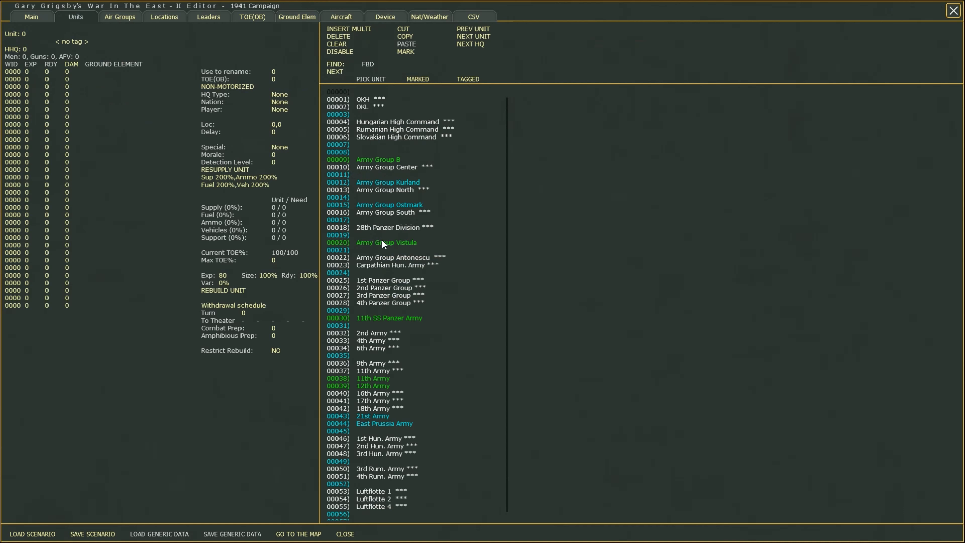
left_click(414, 227)
left_click(222, 87)
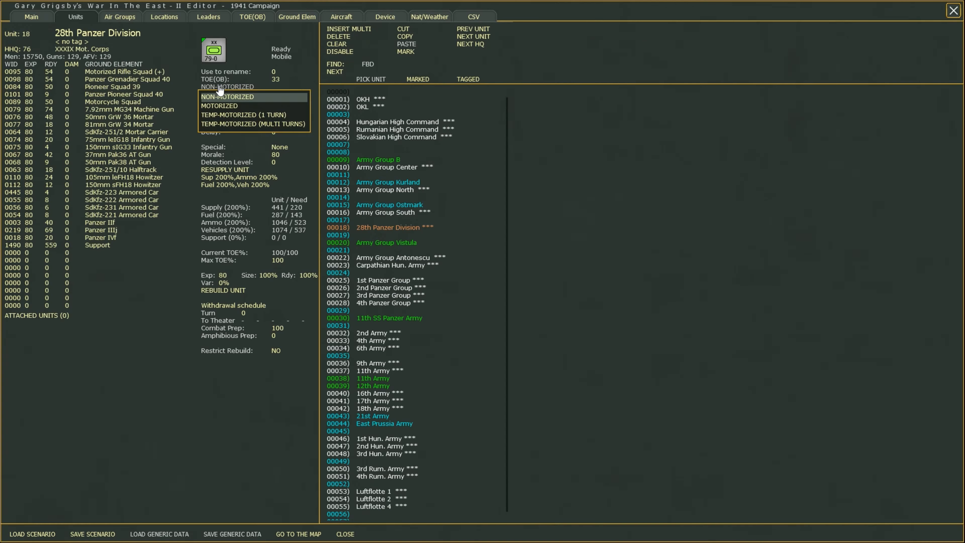
left_click(216, 104)
Run the scenario check again with delayed units included, review the motorization section of the log, and close it.
left_click(32, 18)
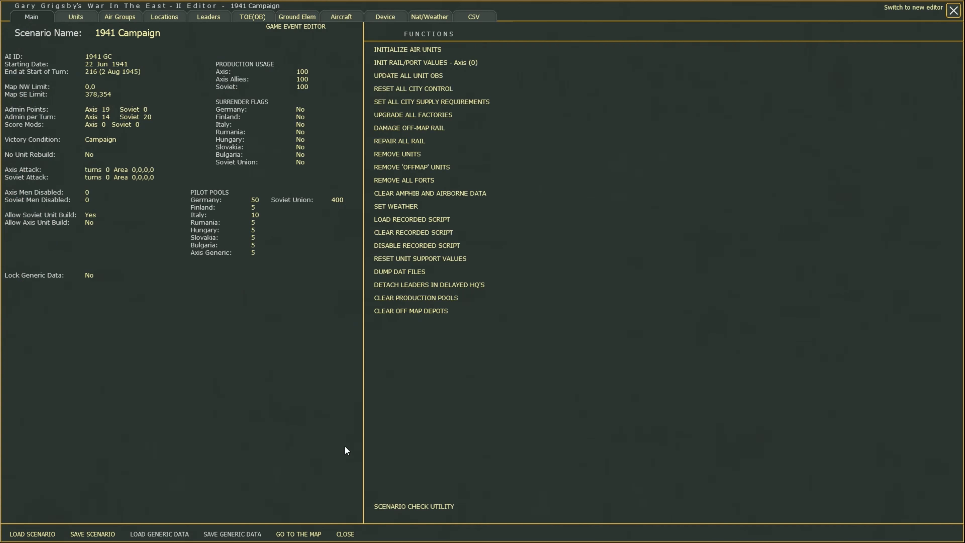
left_click(379, 507)
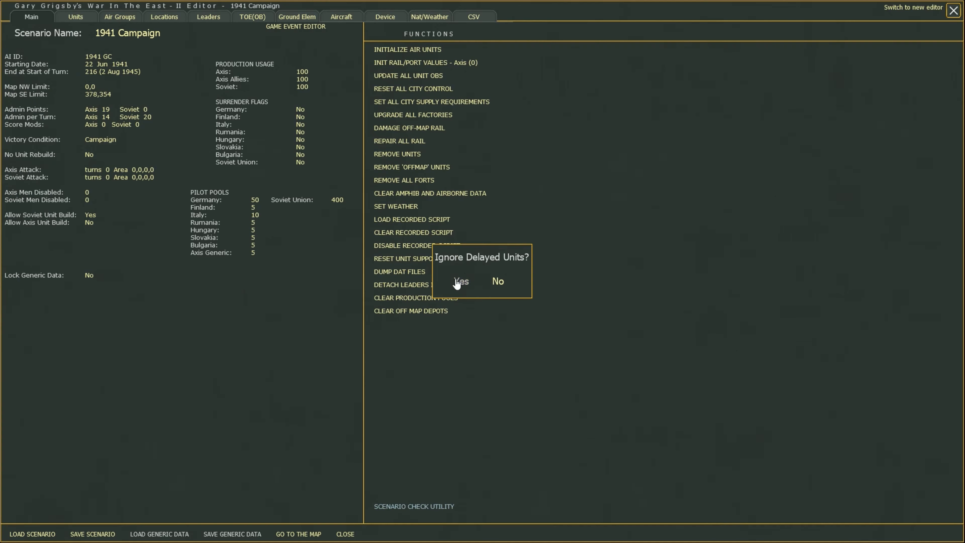
left_click(495, 282)
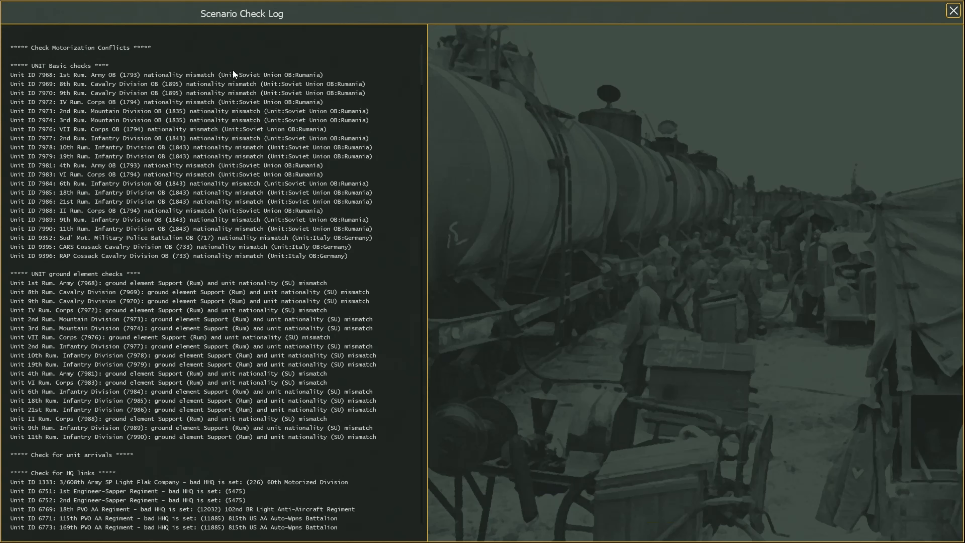
left_click(954, 11)
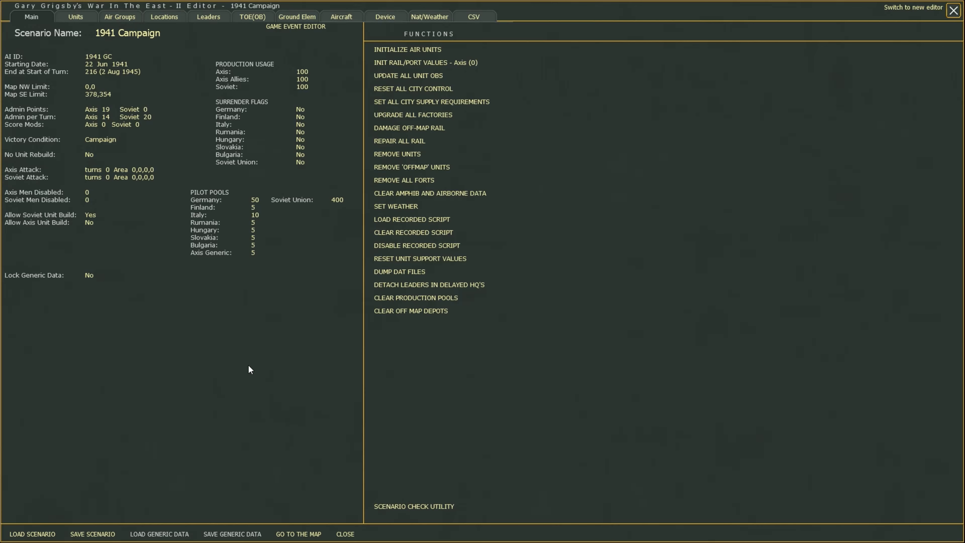
Set the build experience of 28th Panzer Division to 255 and rebuild the unit.
left_click(75, 16)
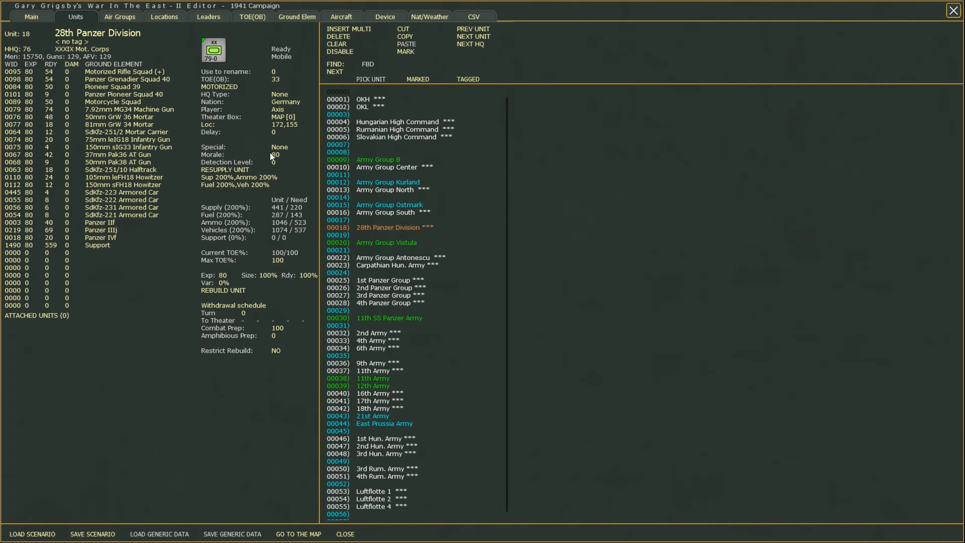
left_click(224, 276)
type("255")
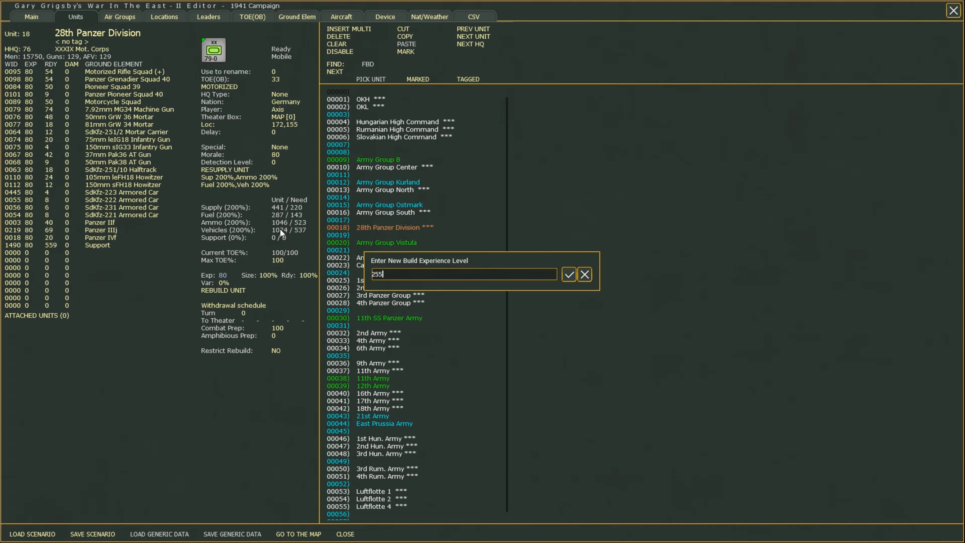
key("Return")
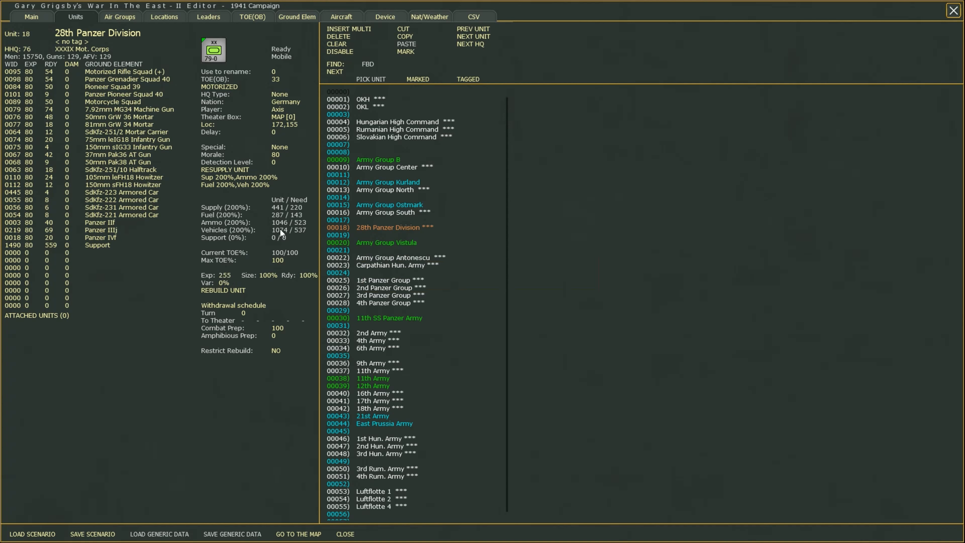
left_click(235, 290)
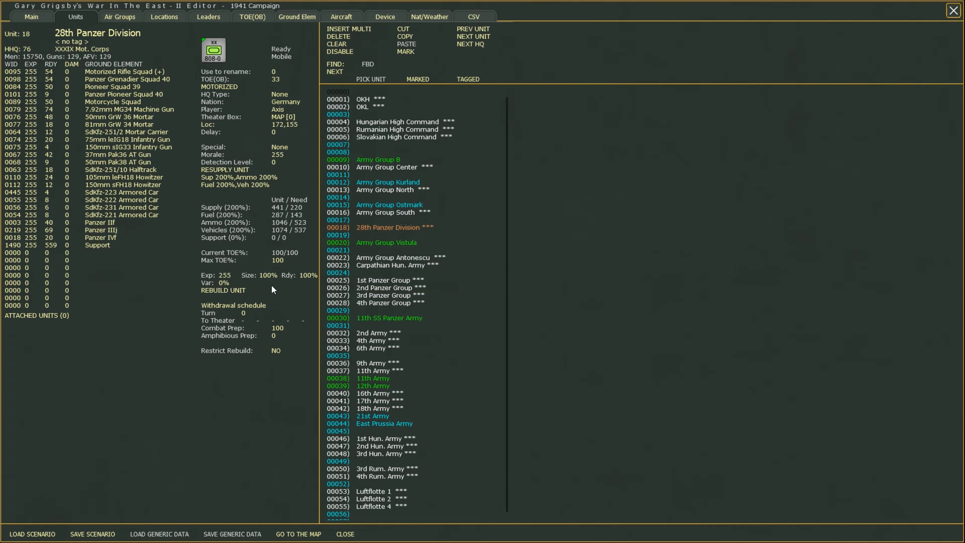
Set the morale of 28th Panzer Division to 99.
left_click(277, 154)
type("9")
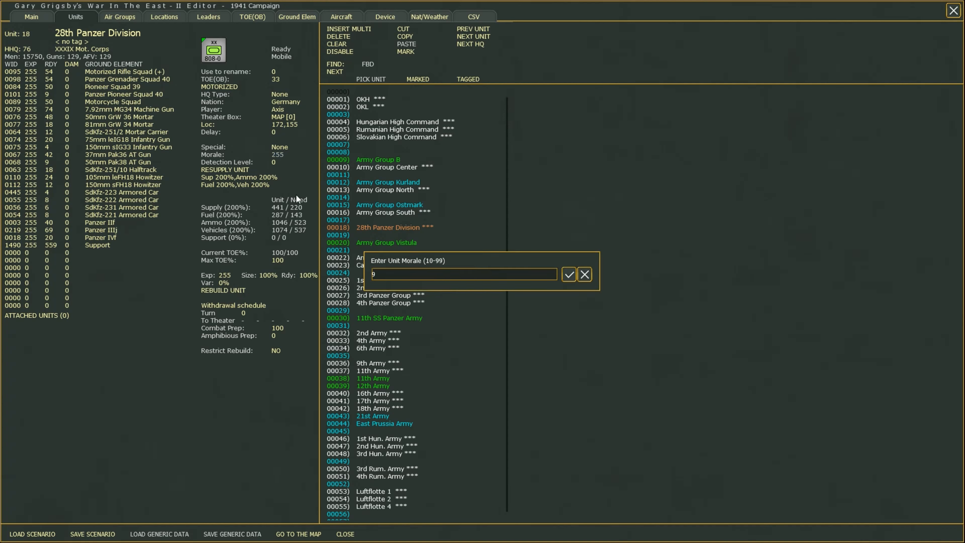
type("9")
key("Return")
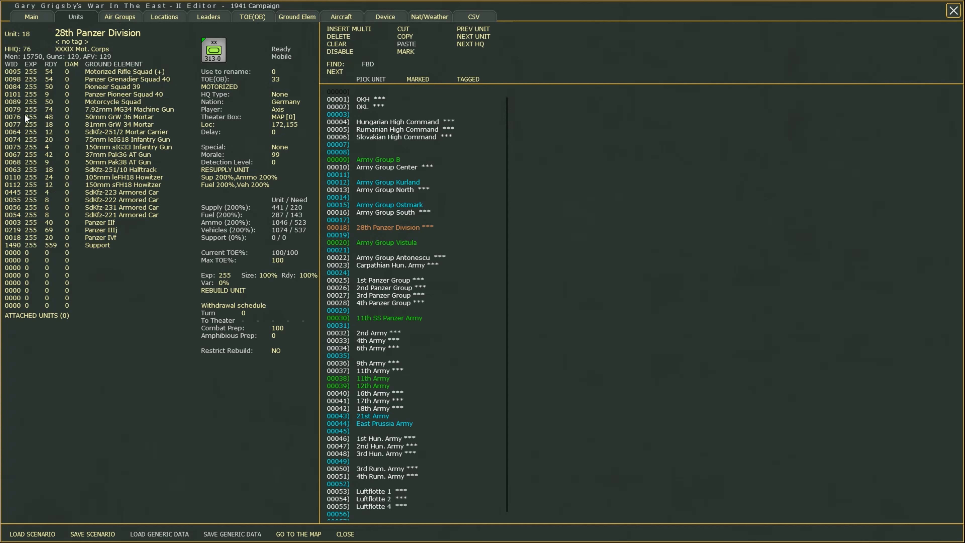
Set the division's build experience level to 256 and rebuild the unit.
left_click(225, 275)
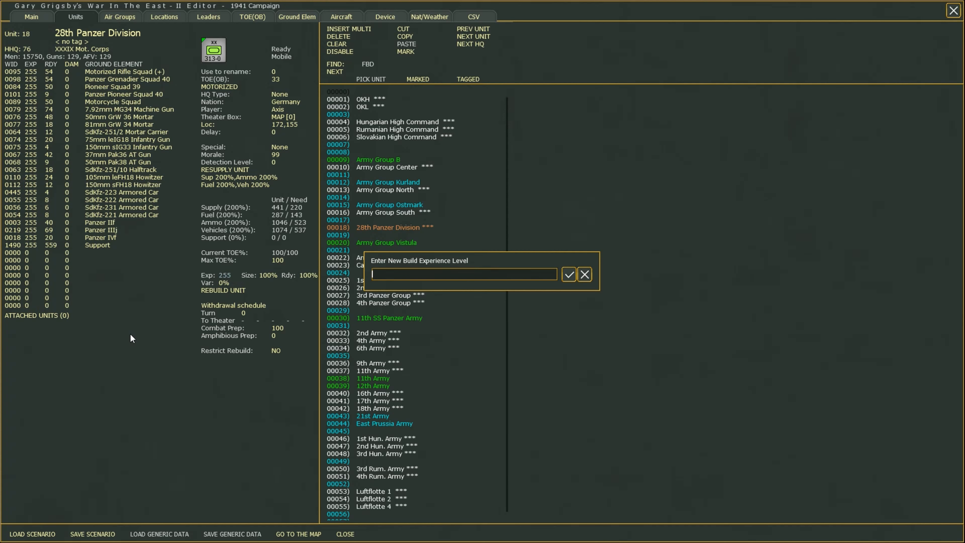
type("26")
key("BackSpace")
type("56")
key("Return")
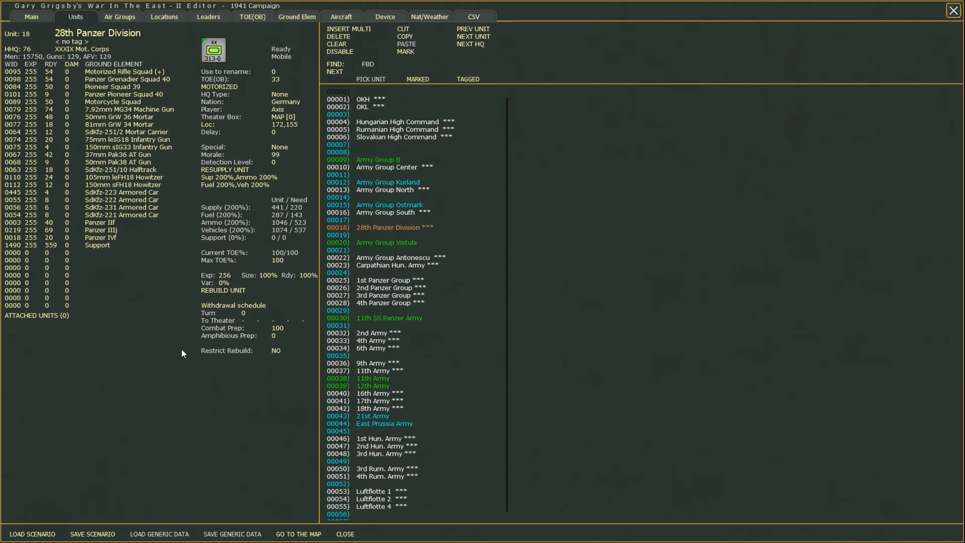
left_click(215, 293)
Set the division's build experience level to 260 and rebuild the unit.
left_click(221, 276)
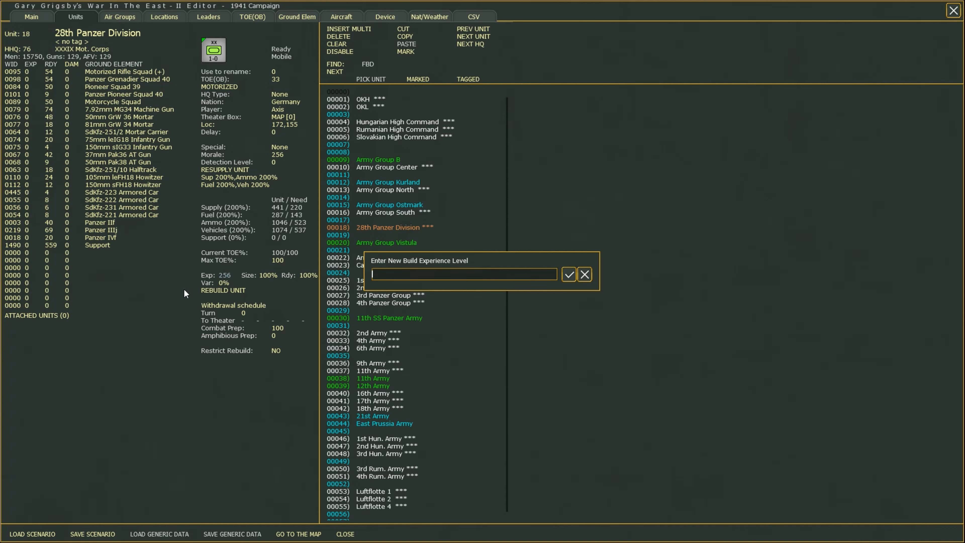
type("260")
key("Return")
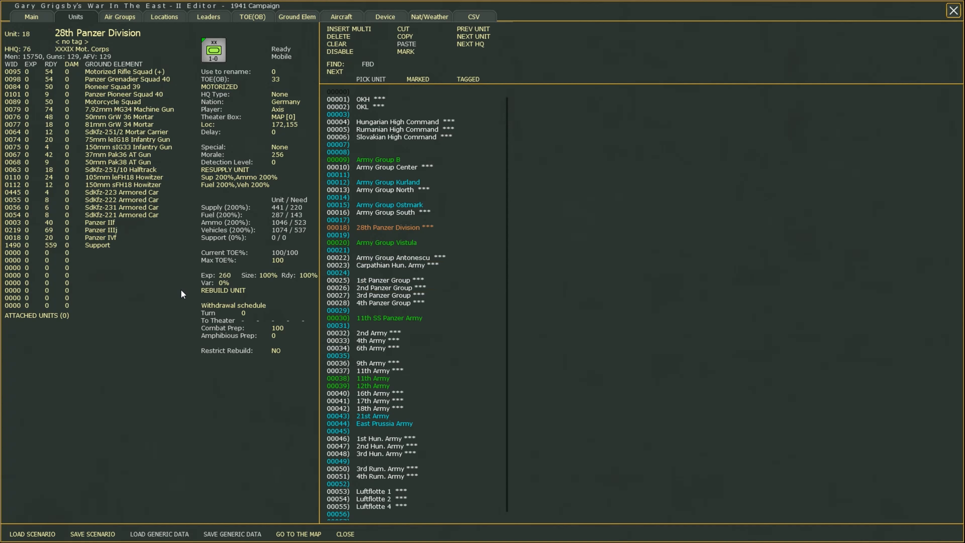
left_click(210, 291)
Set the division's build experience level to 250 and rebuild the unit.
left_click(225, 275)
type("250")
key("Return")
left_click(232, 292)
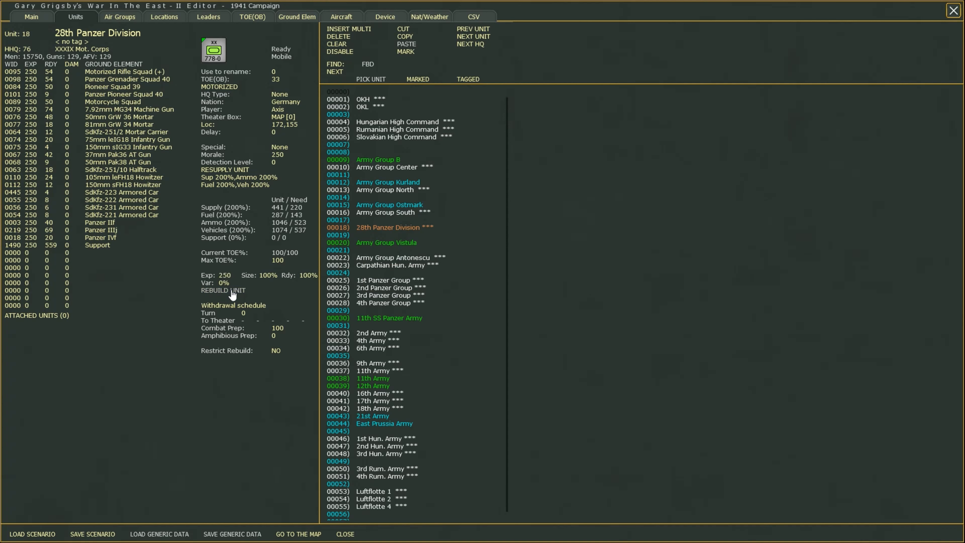
Set the division's build experience level to 80 and rebuild the unit.
left_click(226, 274)
type("80")
key("Return")
left_click(240, 290)
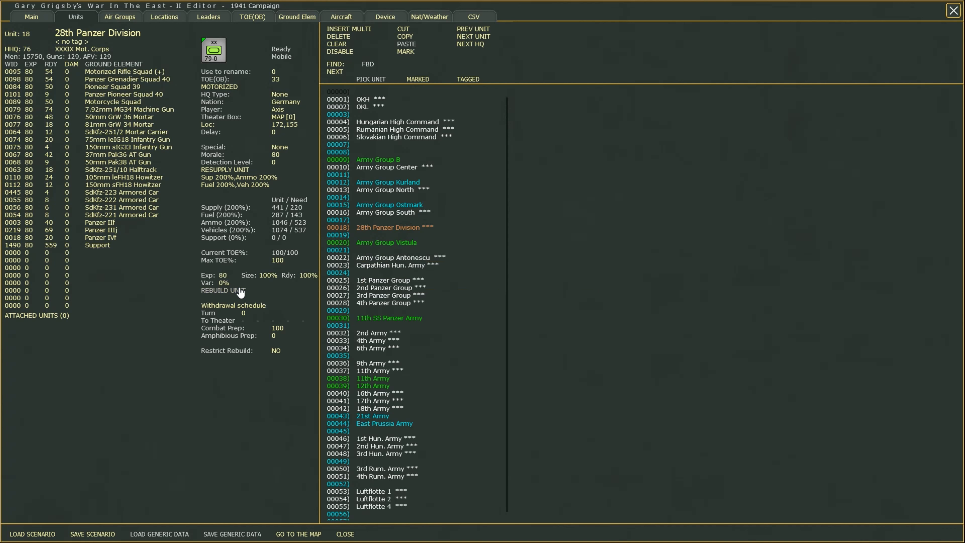
Look through the unit list and find the next unit matching FBD.
left_click(503, 120)
left_click_drag(503, 116, 493, 181)
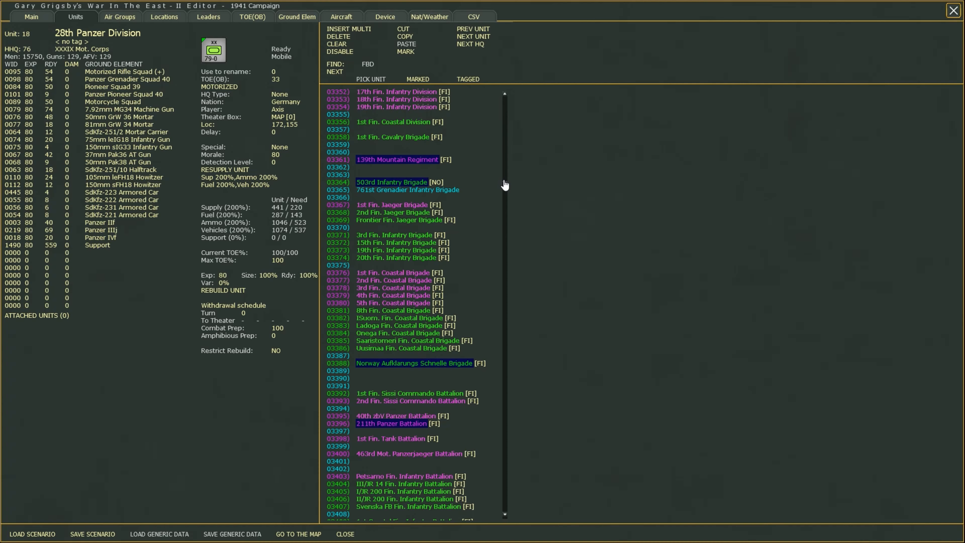
scroll(505, 186, "up", 10)
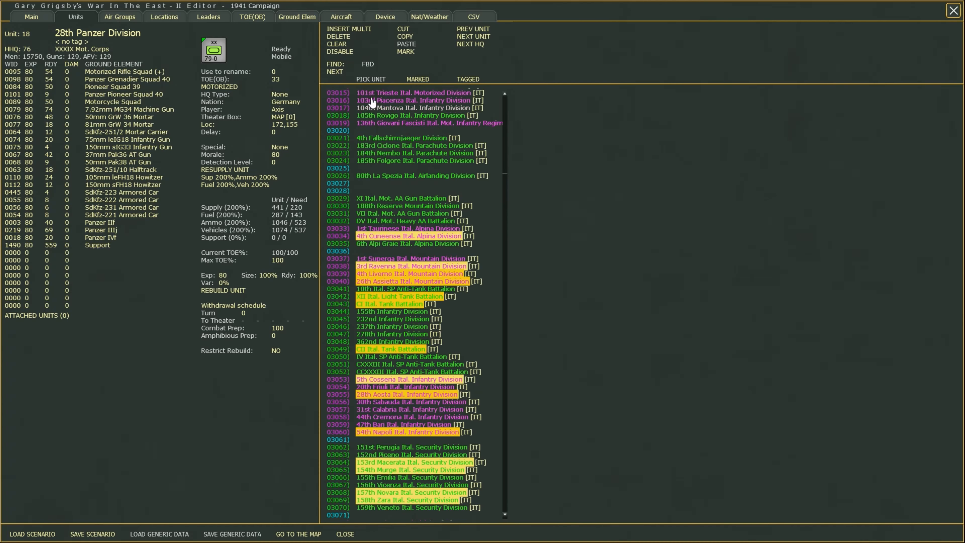
left_click(333, 72)
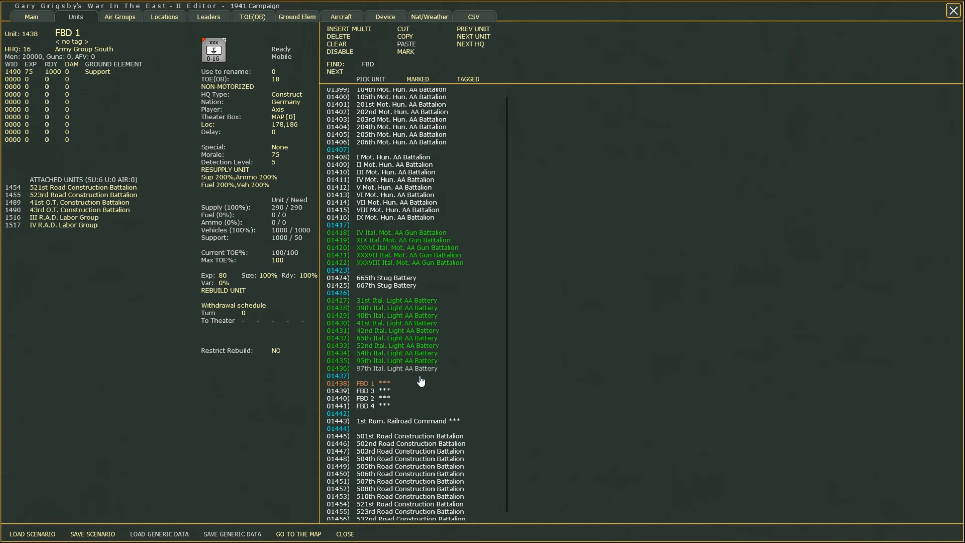
Select the 1st O.T. Construction Battalion from the unit list and set its arrival delay to 0.
scroll(425, 384, "down", 5)
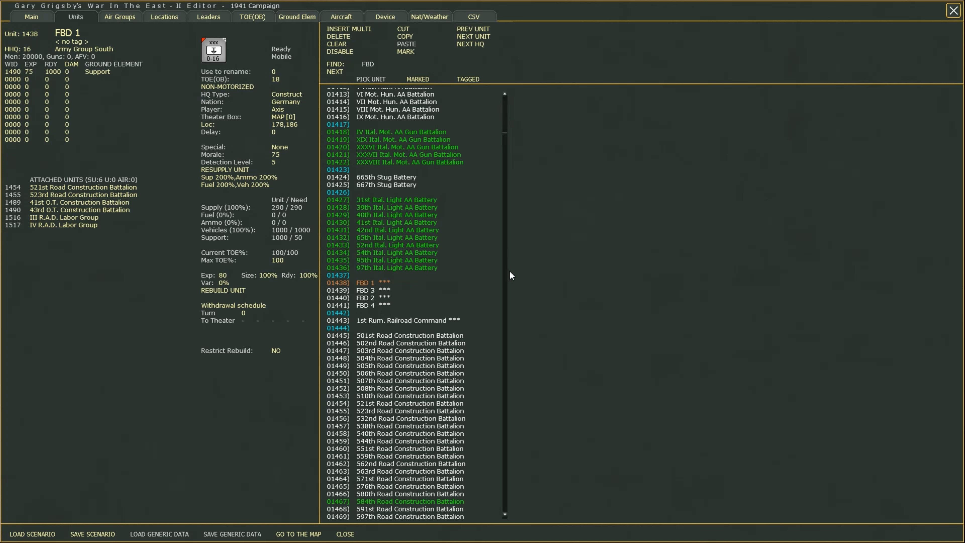
scroll(480, 283, "down", 4)
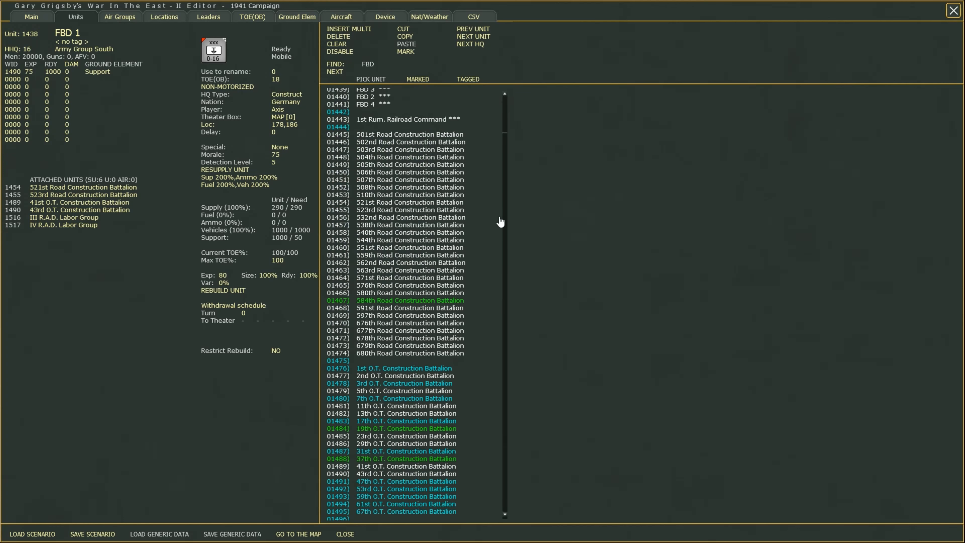
scroll(484, 264, "up", 2)
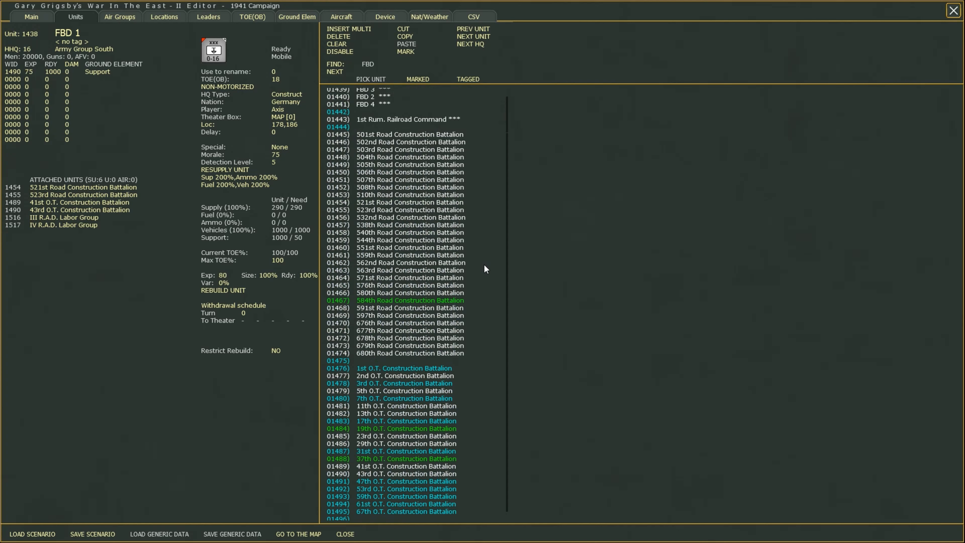
left_click(424, 371)
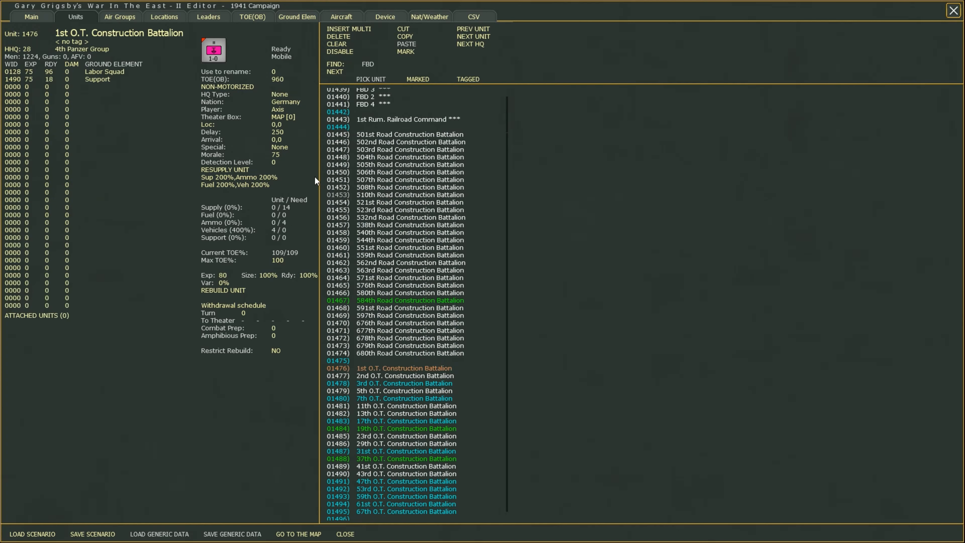
left_click(294, 135)
type("0")
key("Return")
Assign the 1st O.T. Construction Battalion to headquarters FBD 1, and open FBD 1 to check its attached units.
left_click(24, 53)
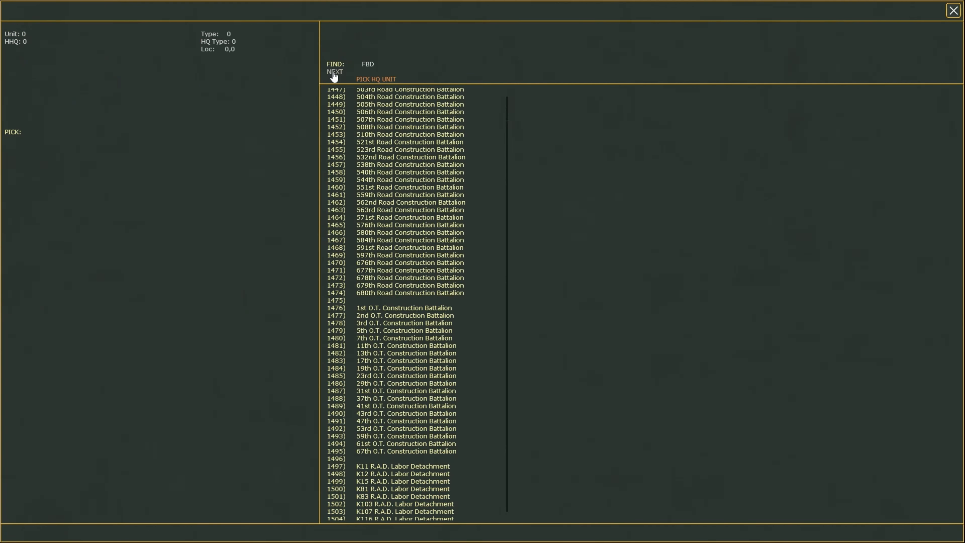
scroll(475, 282, "up", 10)
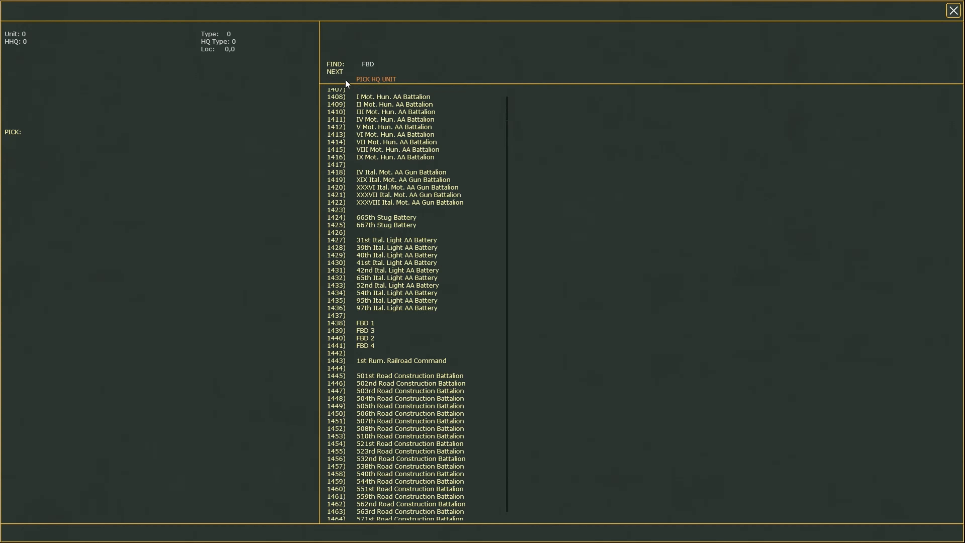
left_click(336, 72)
scroll(476, 283, "up", 7)
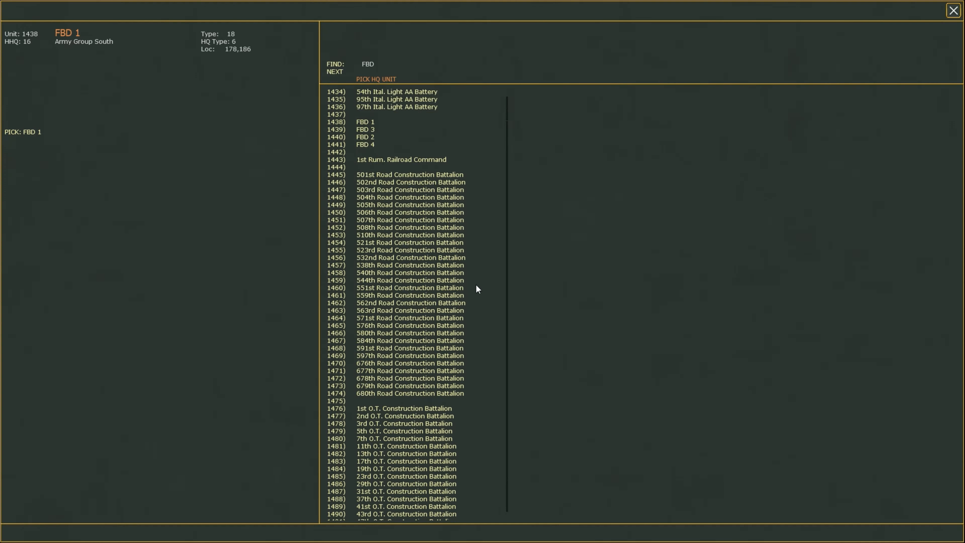
left_click(30, 133)
scroll(338, 277, "up", 3)
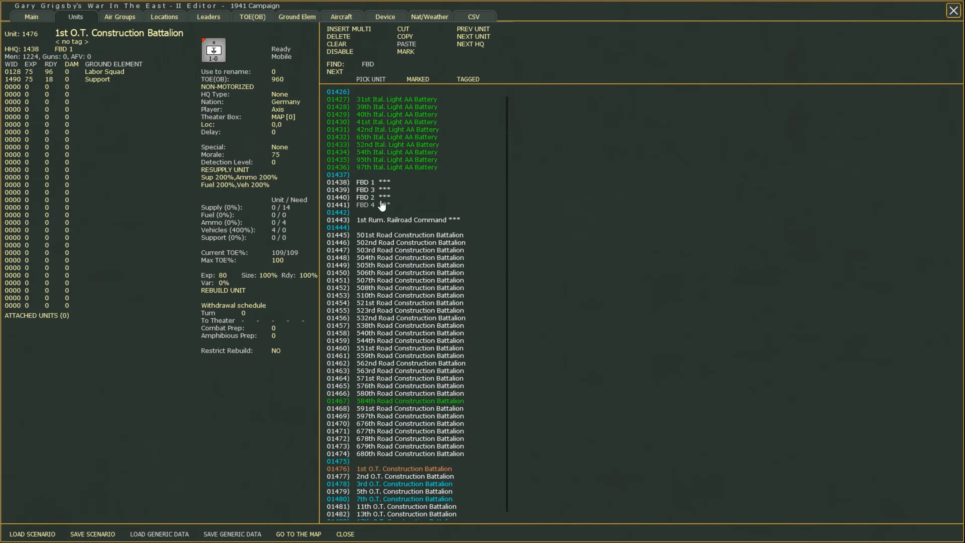
left_click(365, 182)
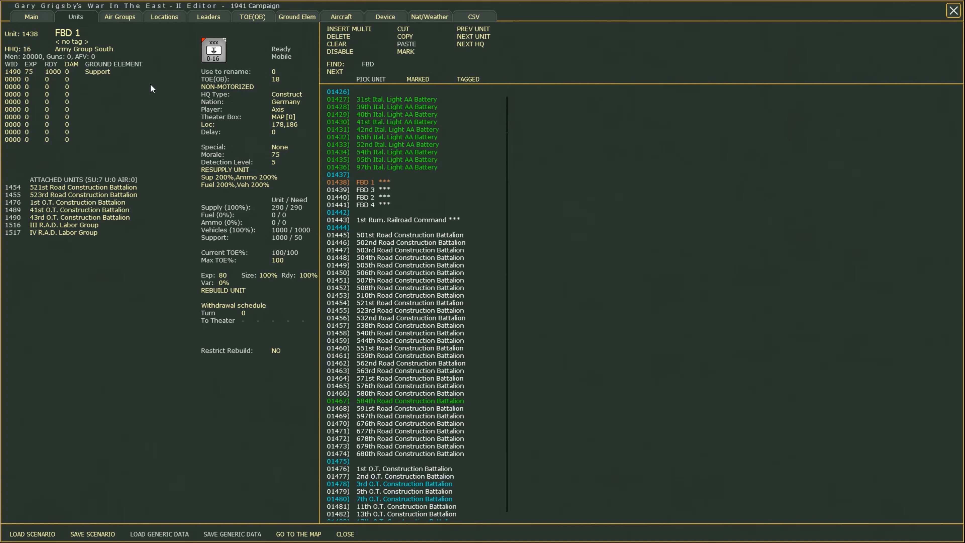
Select the 1st O.T. Construction Battalion in the unit list and open its unit name for editing, keeping the existing name.
scroll(472, 296, "down", 4)
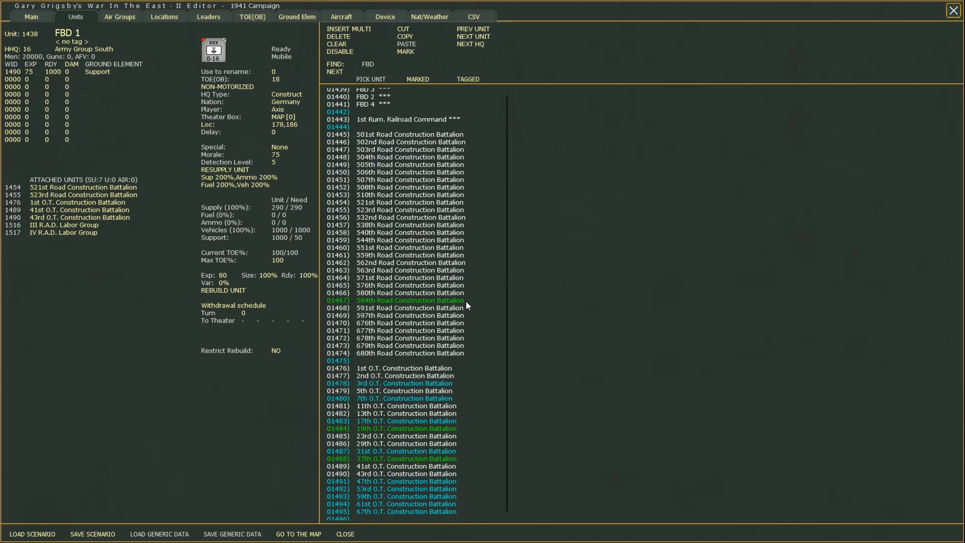
scroll(464, 304, "down", 4)
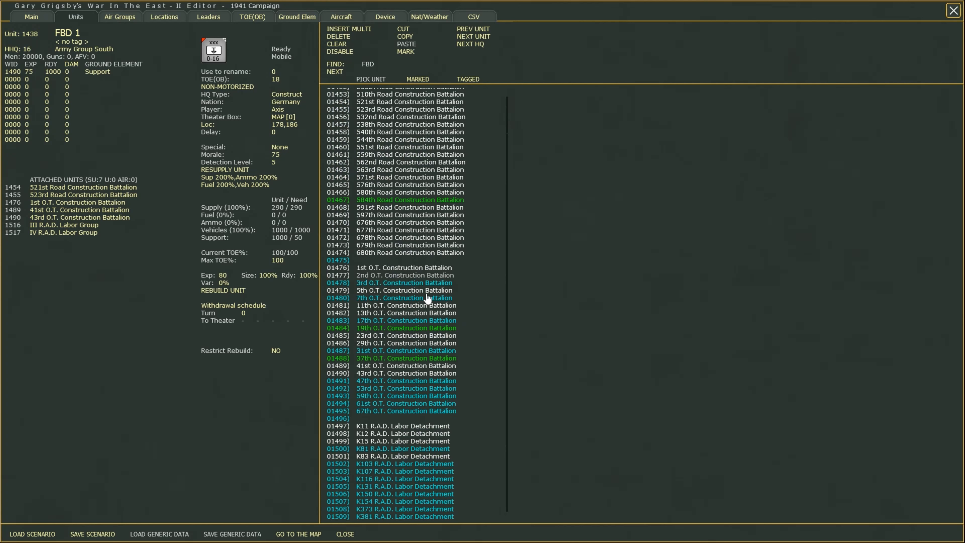
left_click(399, 268)
left_click(64, 34)
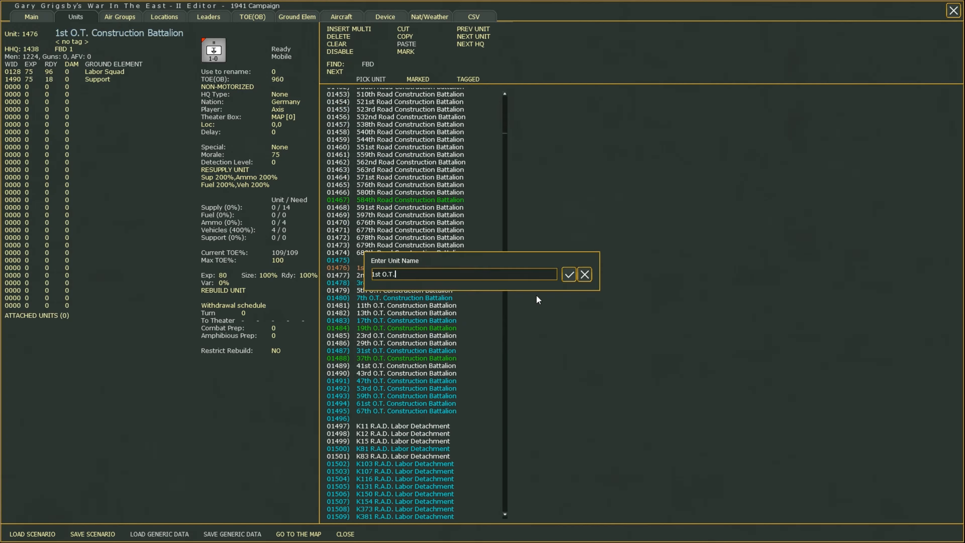
left_click(567, 276)
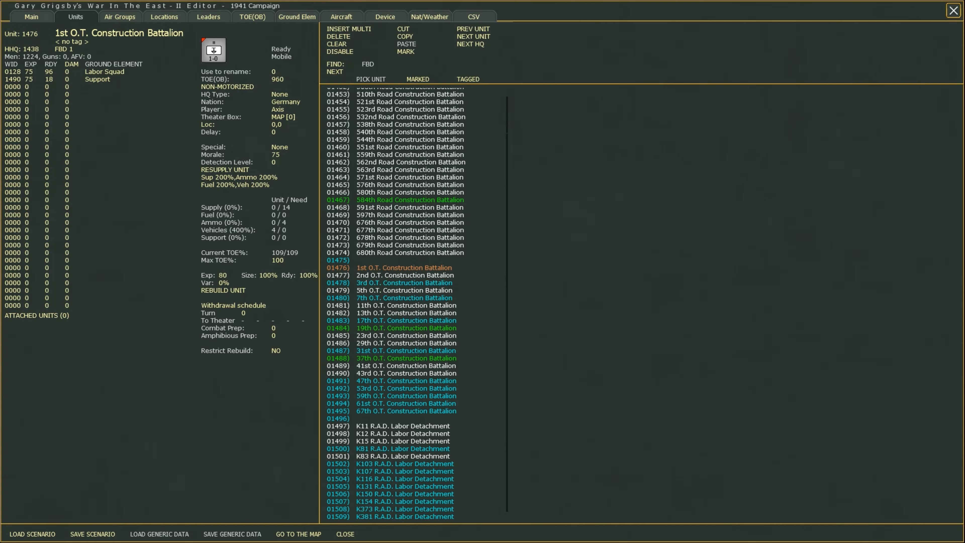
View the campaign map from the scenario's main page and return to the editor.
left_click(36, 21)
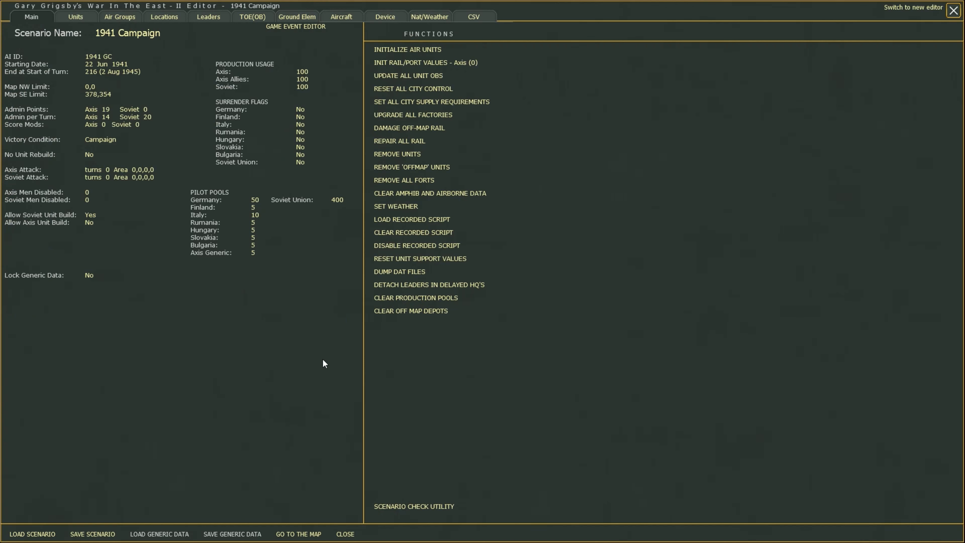
left_click(296, 535)
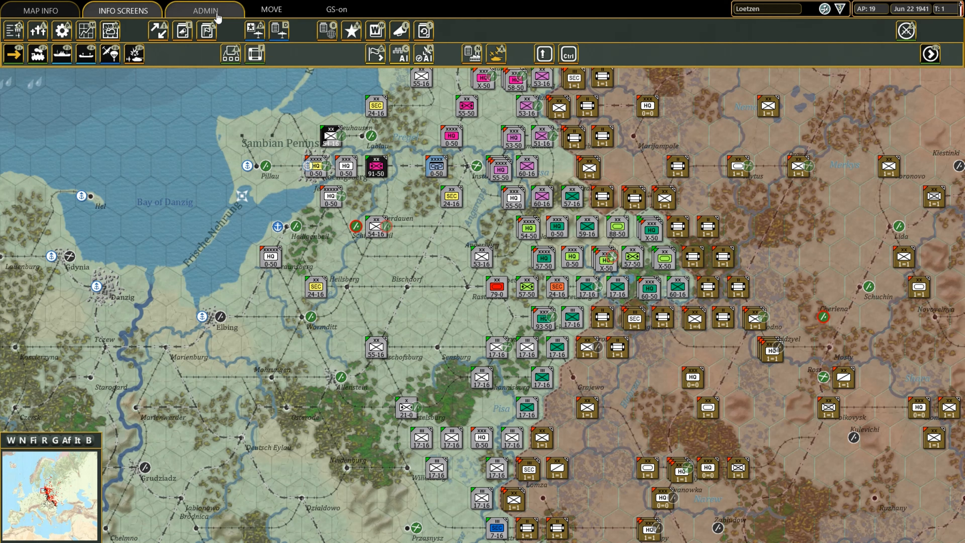
left_click(207, 11)
left_click(21, 32)
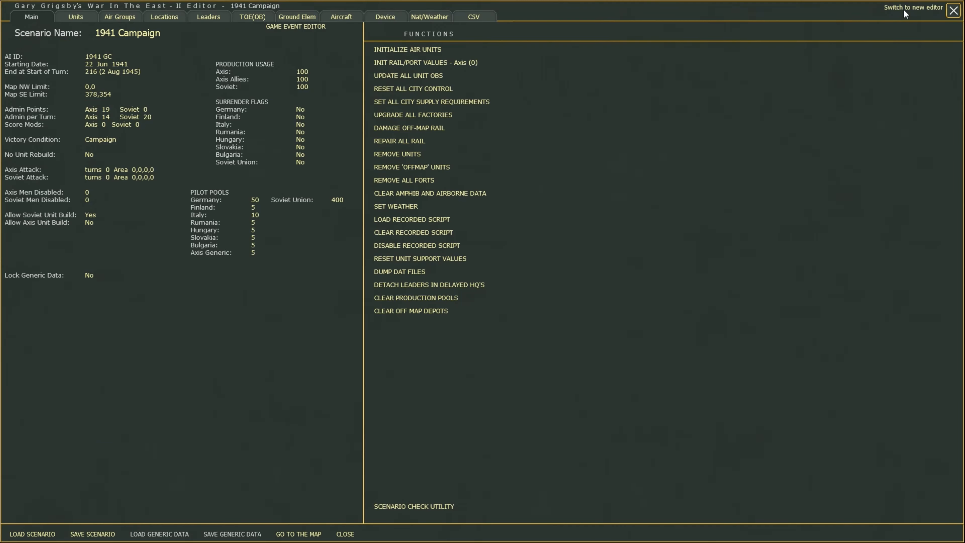